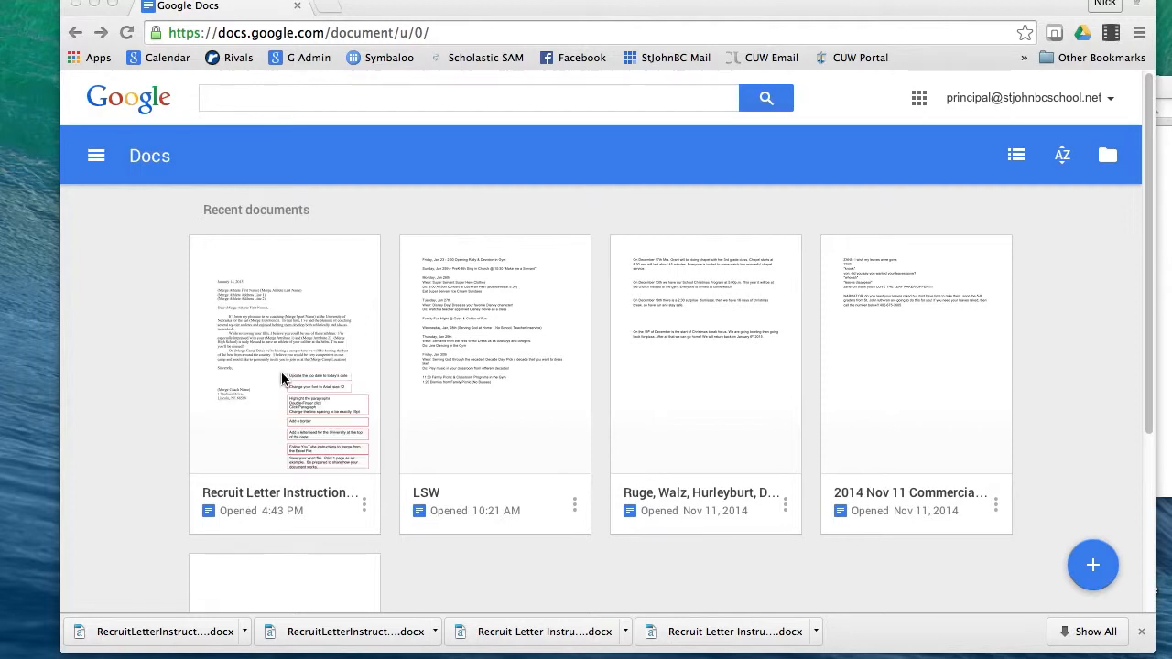
Open the recent document "Recruit Letter Instructions with Merge"
click(266, 348)
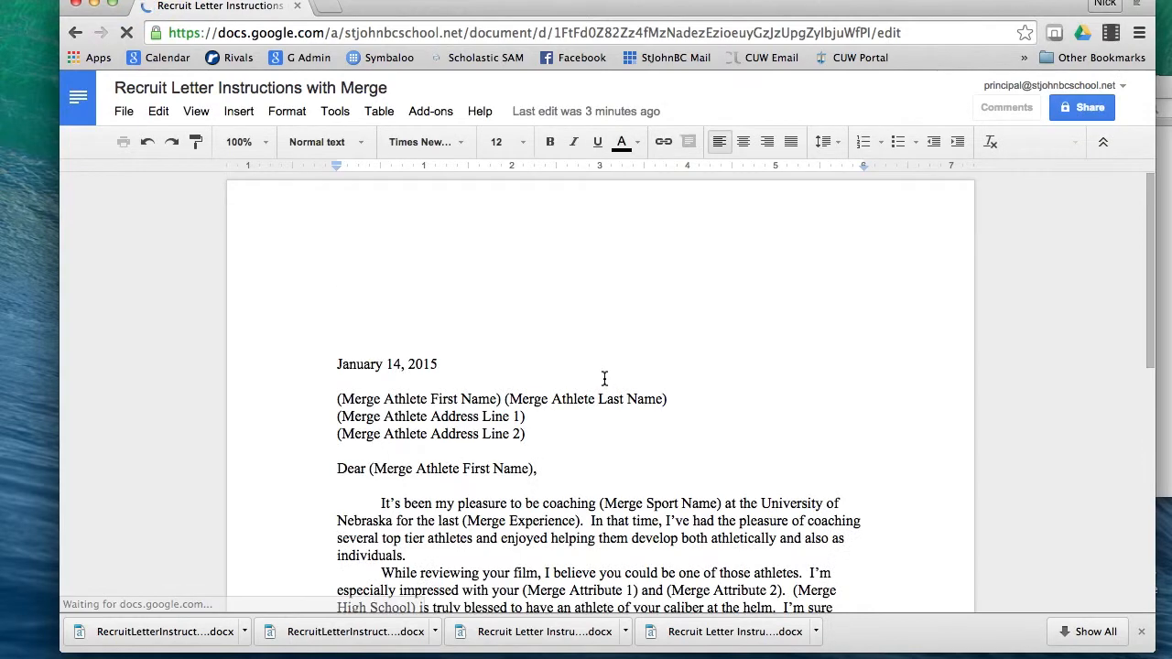
scroll(606, 381, down, 10)
scroll(604, 379, up, 10)
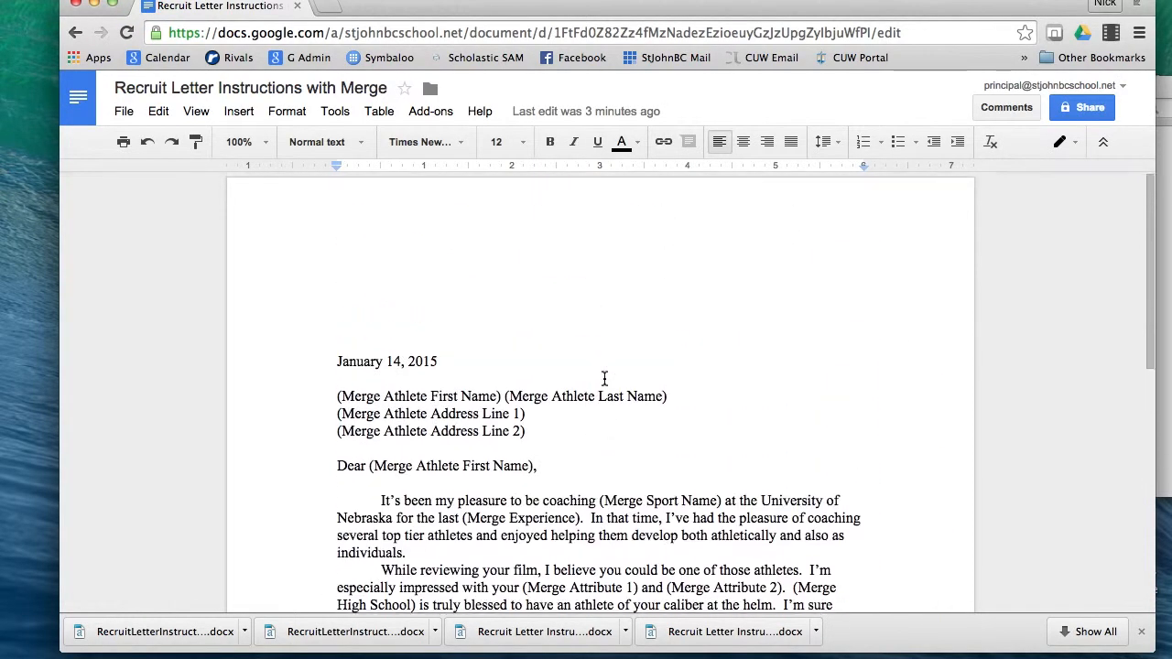
Download the letter as a Microsoft Word (.docx) file and open the downloaded copy
click(125, 112)
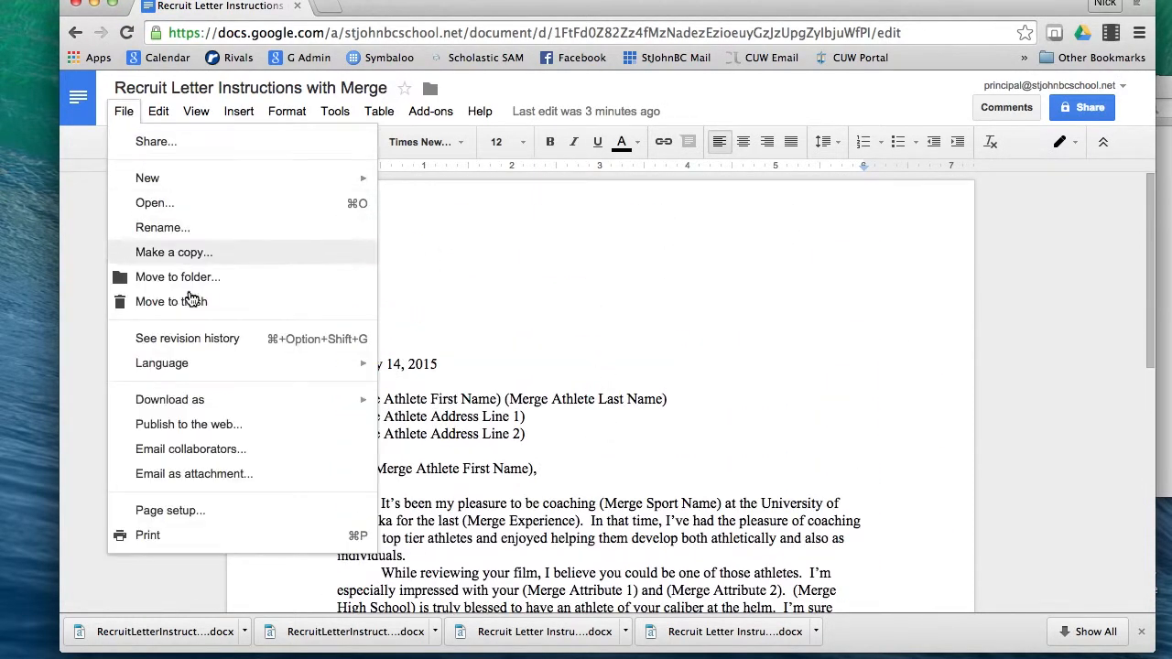
mouse_move(212, 404)
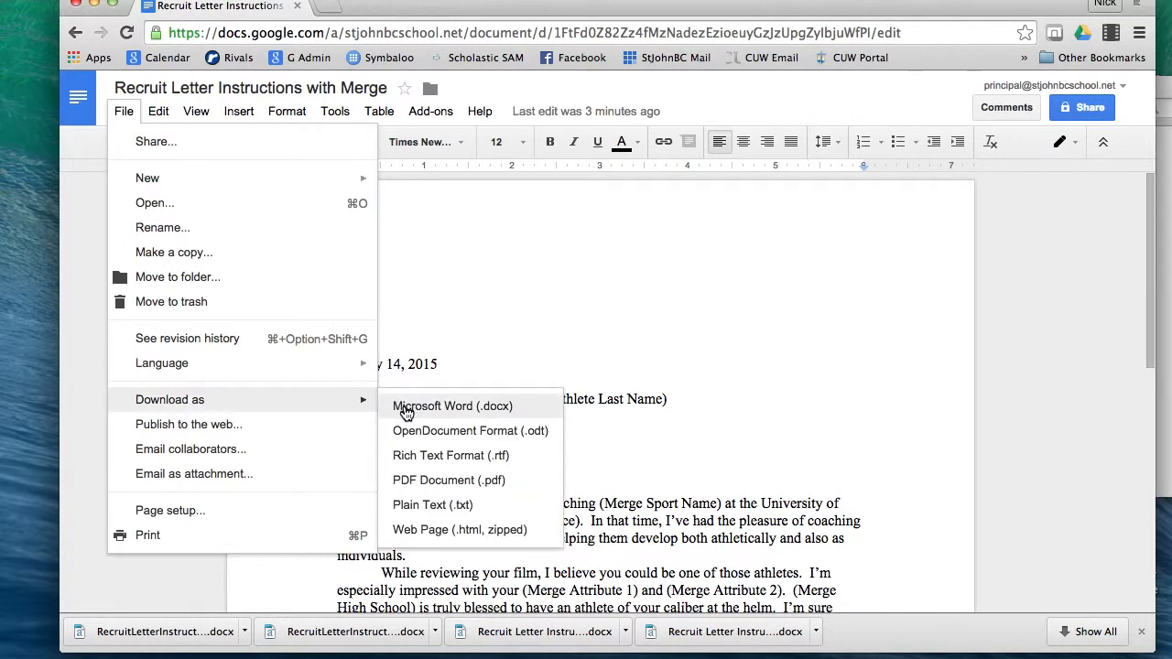
click(407, 405)
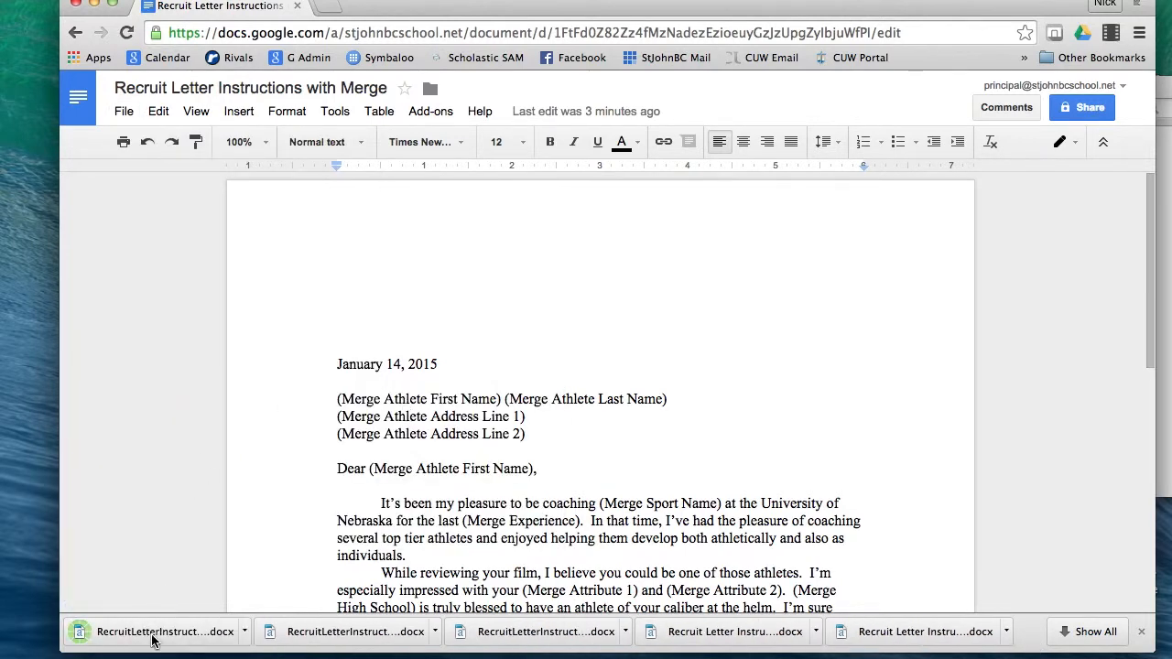
click(152, 631)
Arrange the downloaded Word letter and the Google document side by side and read the instruction boxes in the Google document
scroll(437, 476, down, 6)
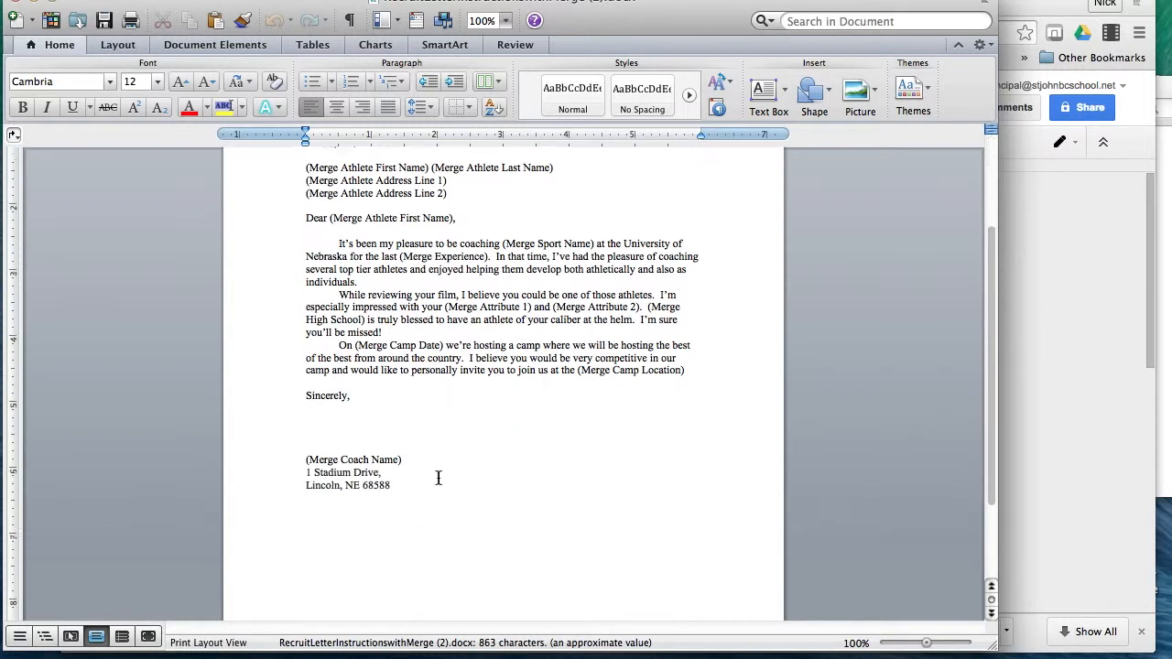
scroll(448, 477, up, 5)
click(597, 520)
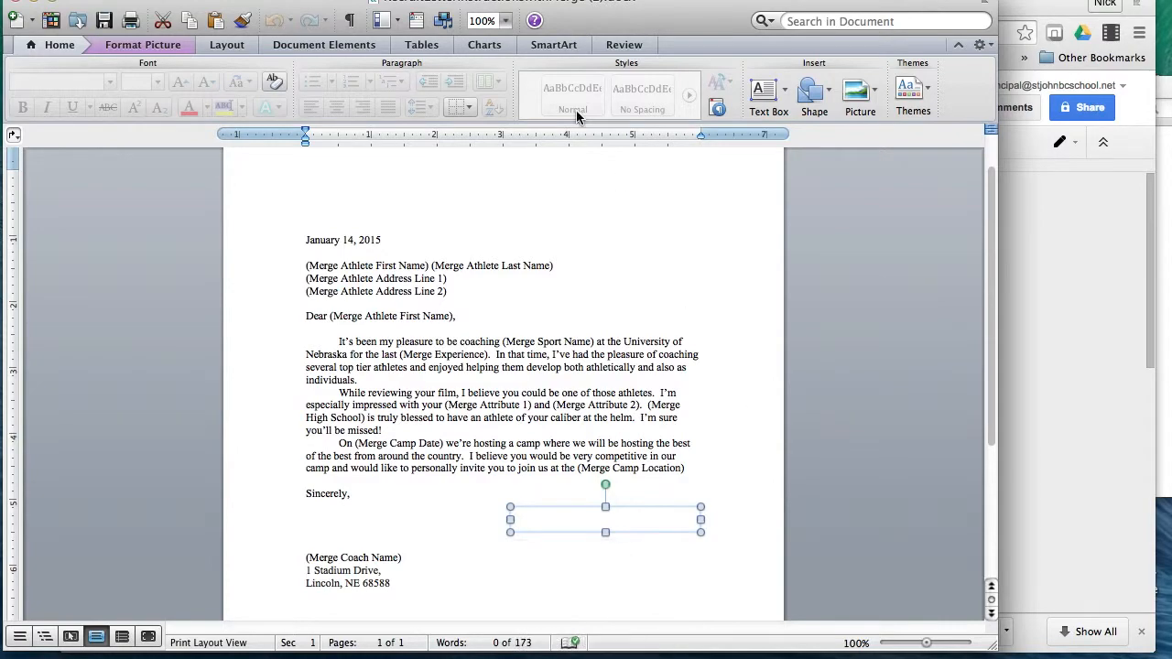
drag(599, 9, 476, 2)
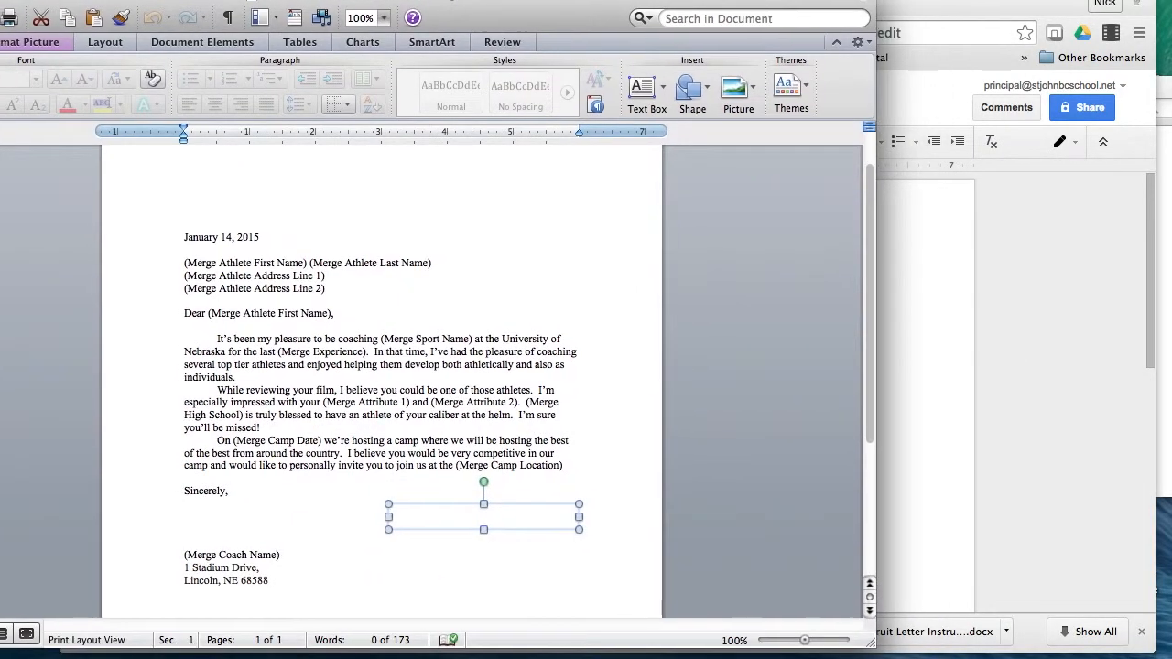
mouse_move(586, 4)
mouse_down()
mouse_move(694, 8)
mouse_move(589, 5)
mouse_up()
mouse_move(940, 3)
mouse_down()
mouse_move(984, 3)
mouse_move(949, 2)
mouse_up()
drag(67, 313, 643, 319)
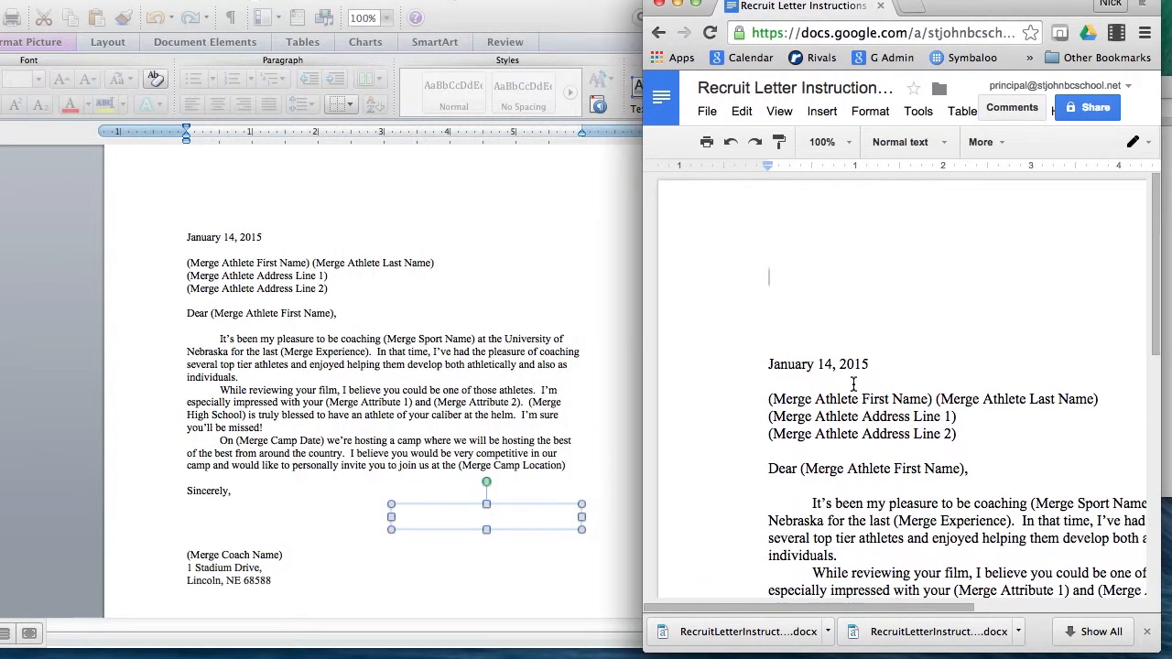
scroll(853, 385, right, 2)
scroll(854, 385, down, 10)
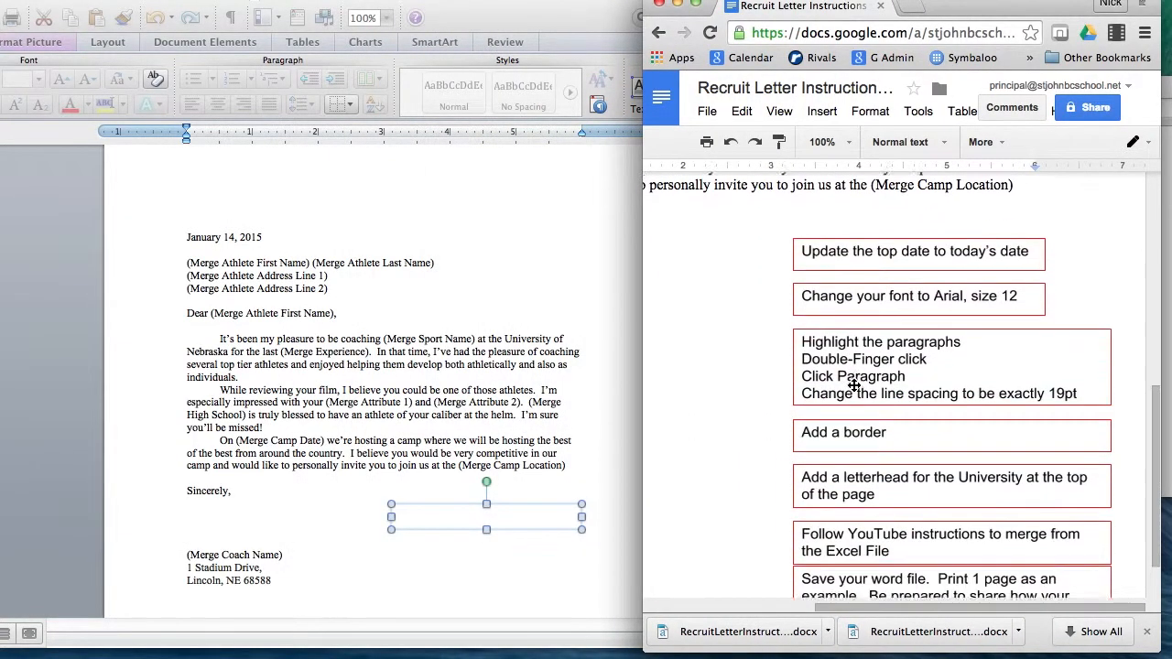
scroll(853, 385, down, 2)
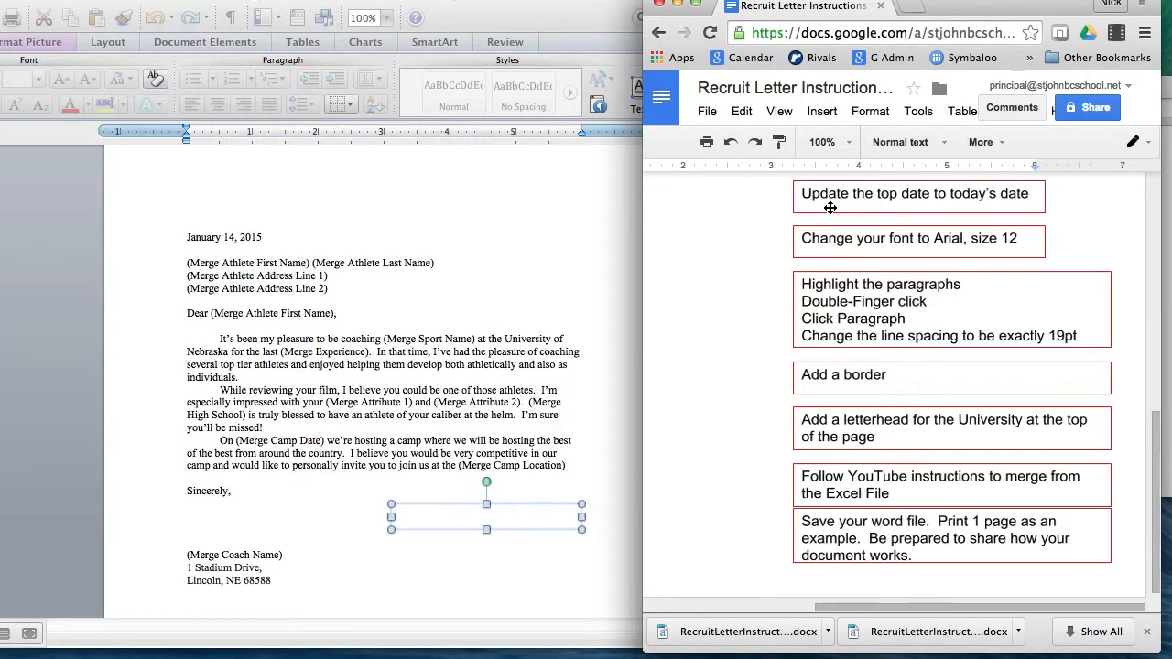
Close the downloaded Word copy of the letter and minimize the browser to uncover the Recruit Mail Merge folder
click(447, 282)
drag(262, 237, 187, 237)
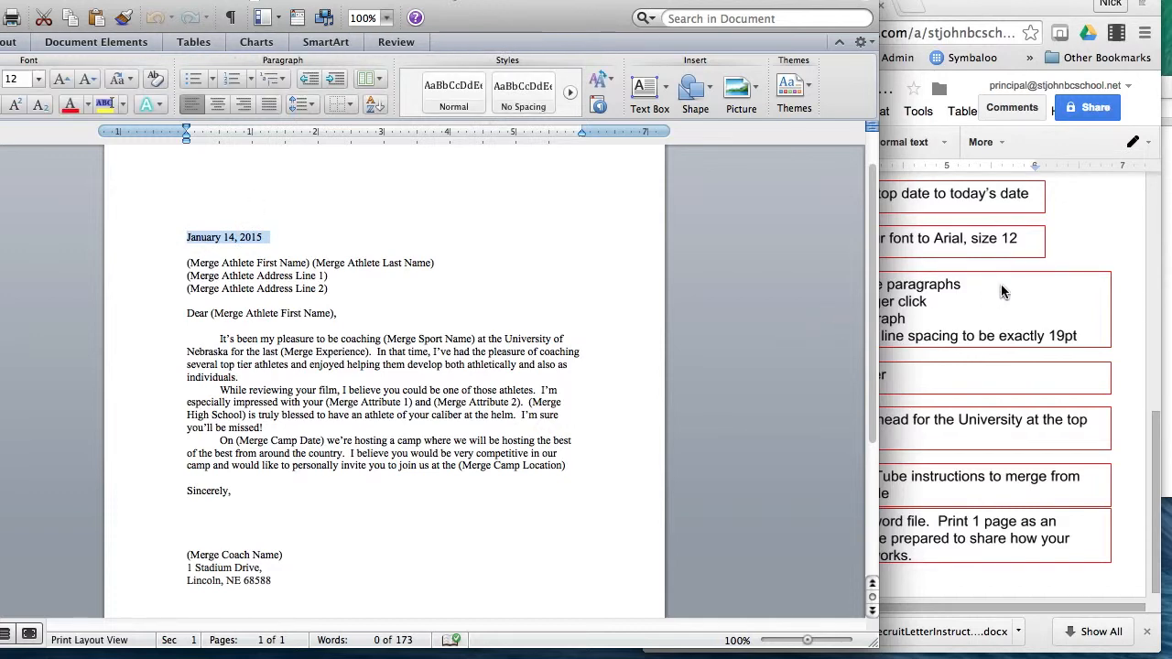
drag(490, 17, 734, 87)
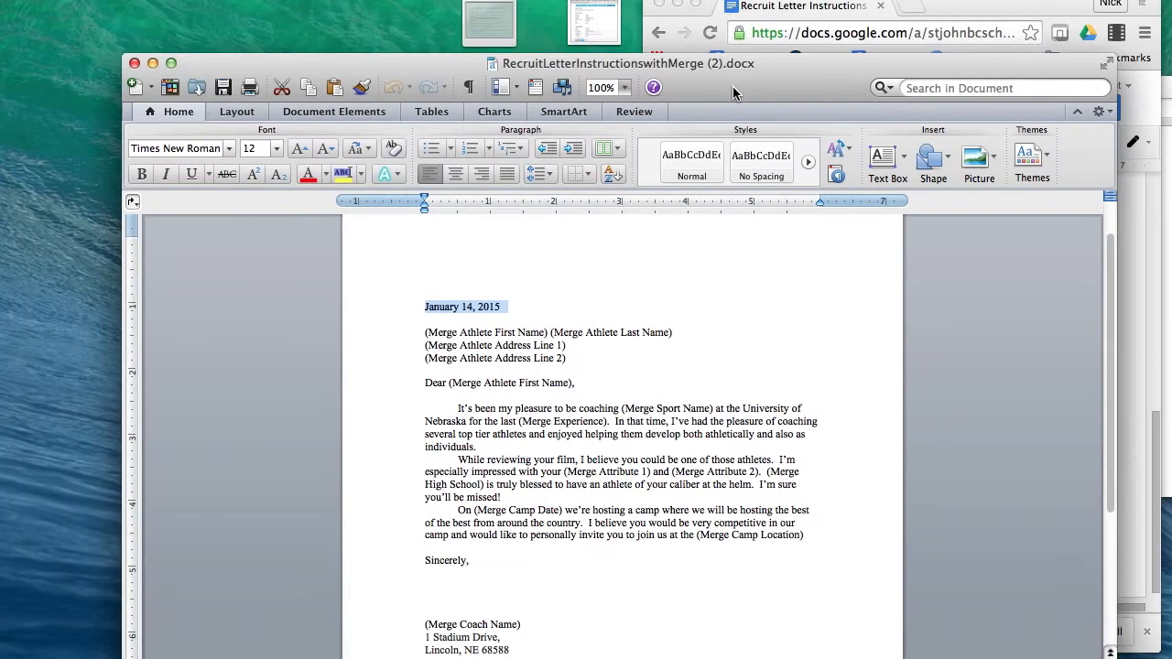
click(136, 62)
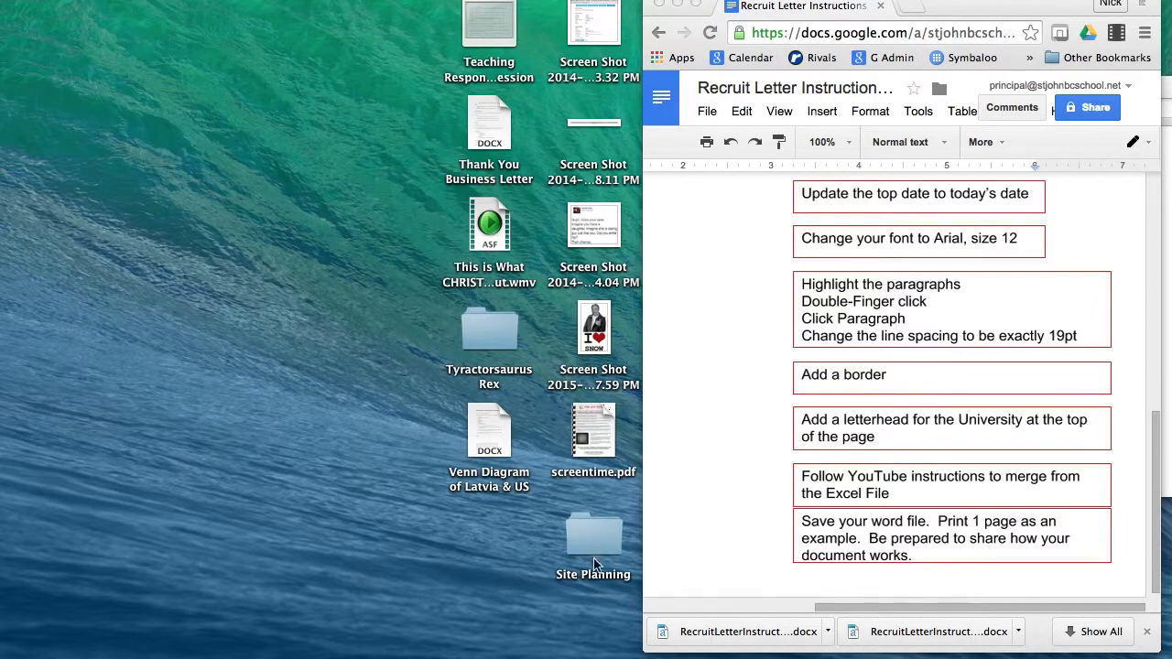
click(678, 5)
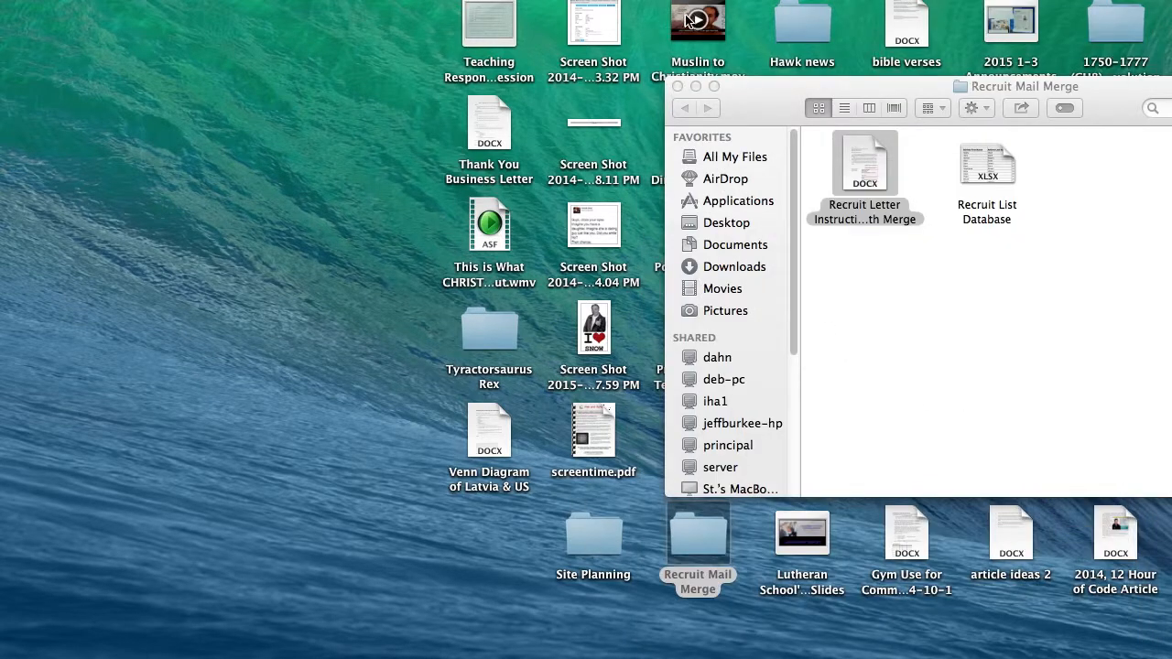
Open the Word file "Recruit Letter Instructions with Merge" from the Recruit Mail Merge folder
click(868, 183)
double_click(867, 184)
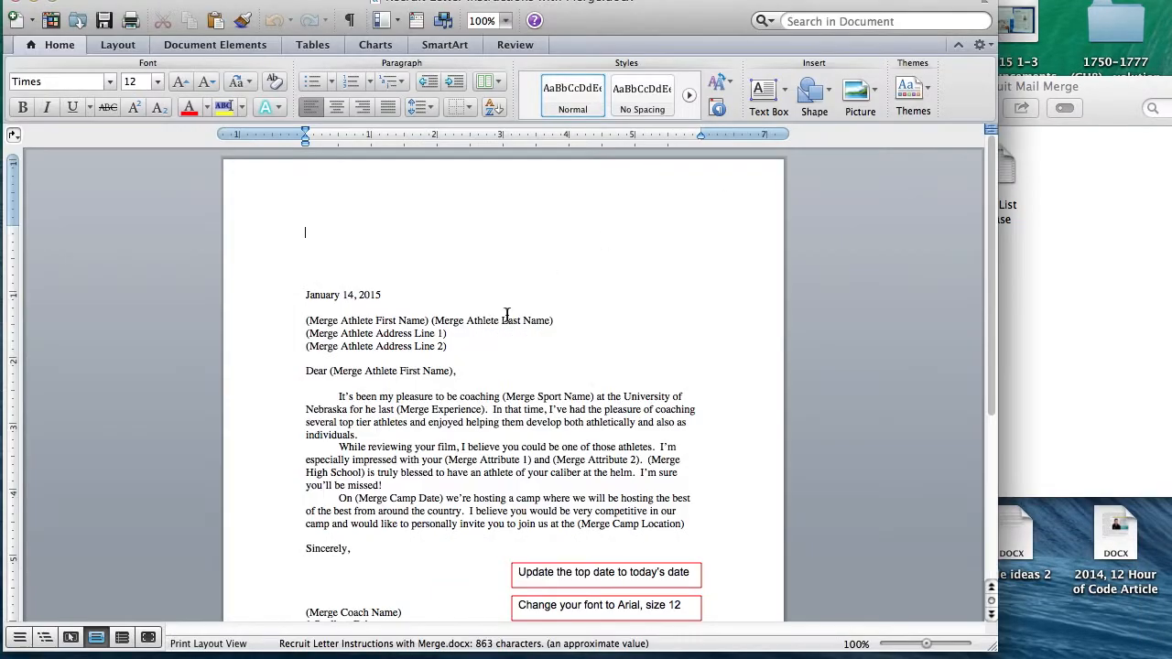
scroll(560, 382, down, 5)
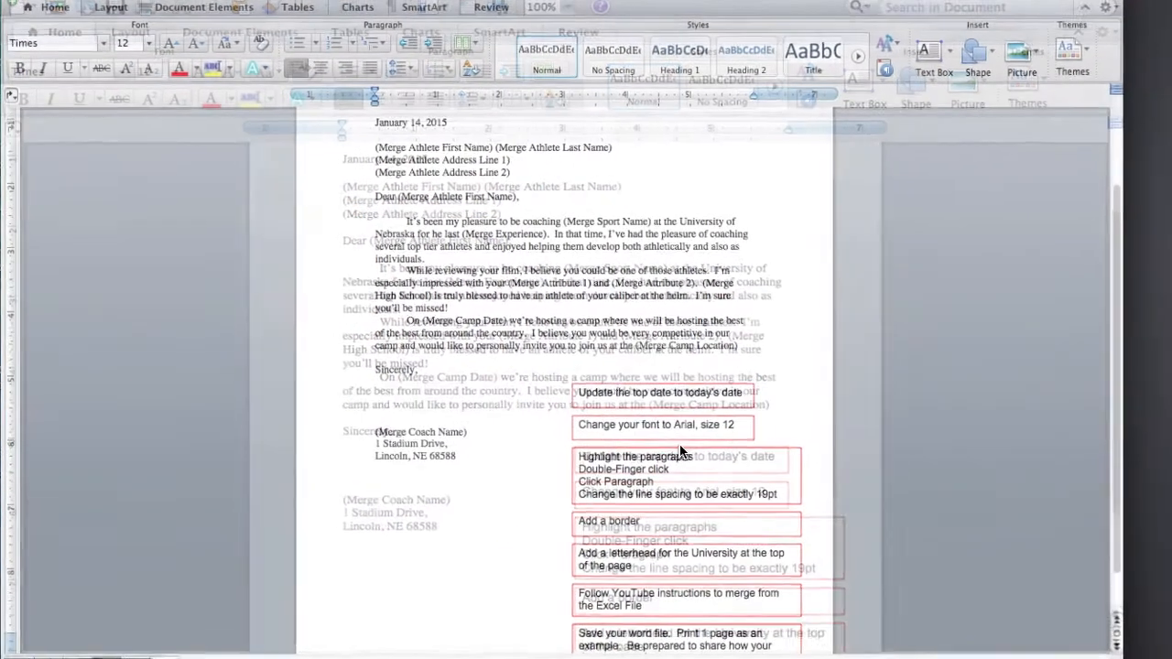
scroll(681, 434, up, 1)
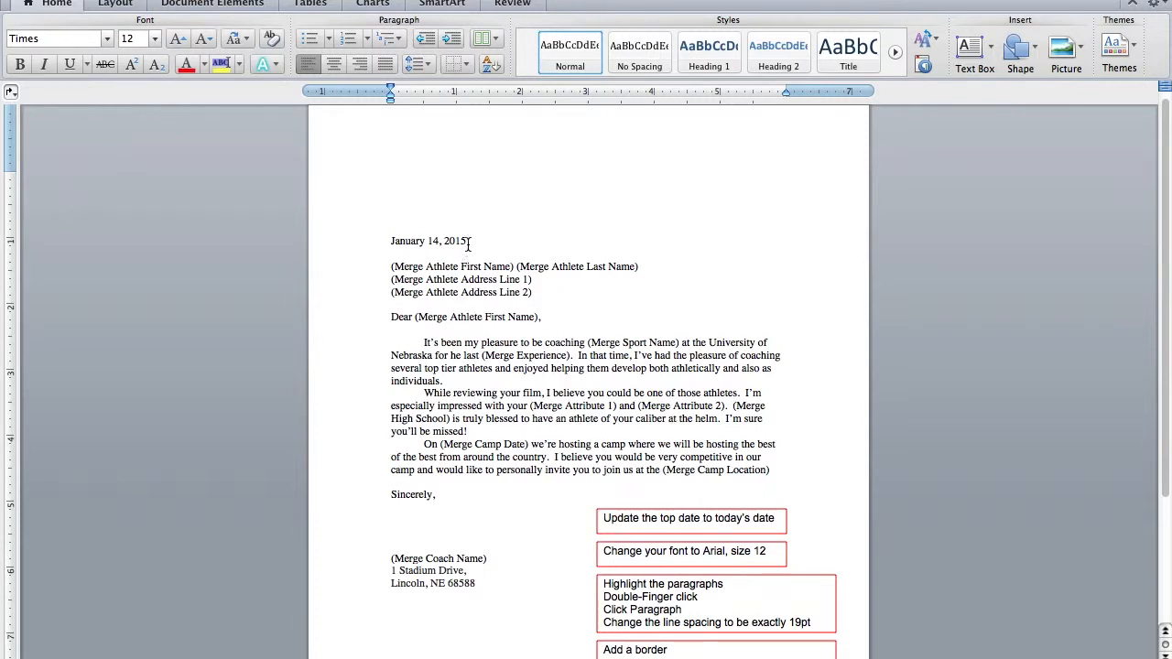
Check the date line at the start of the letter and delete the "Update the top date to today's date" instruction box
drag(468, 245, 397, 243)
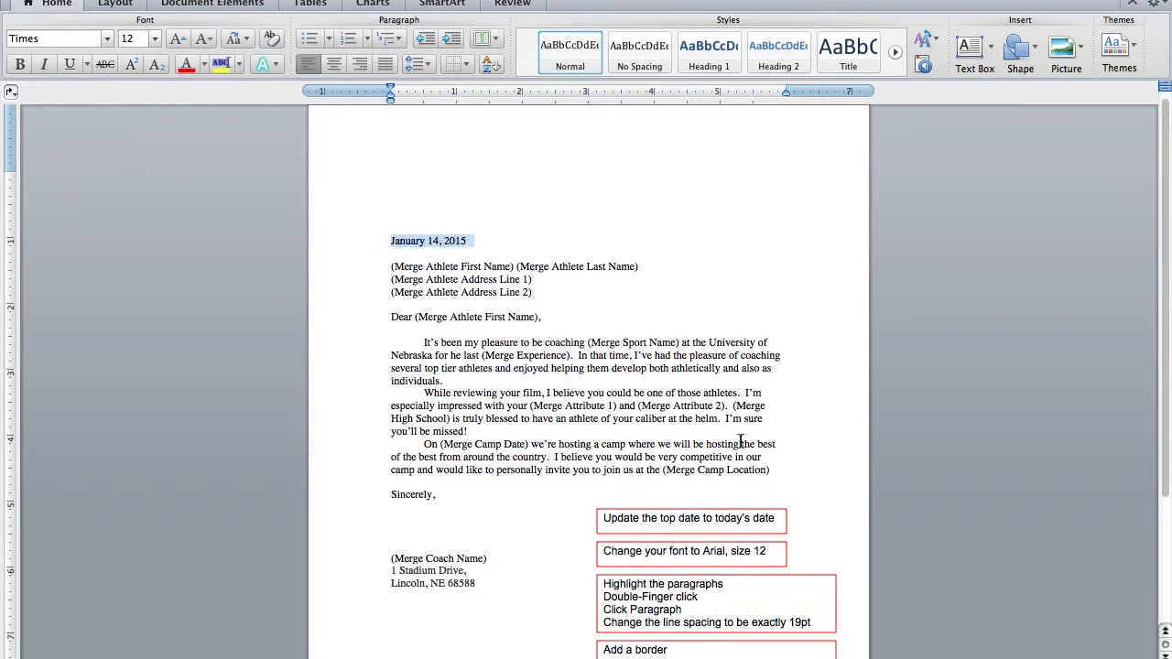
click(738, 519)
key(Delete)
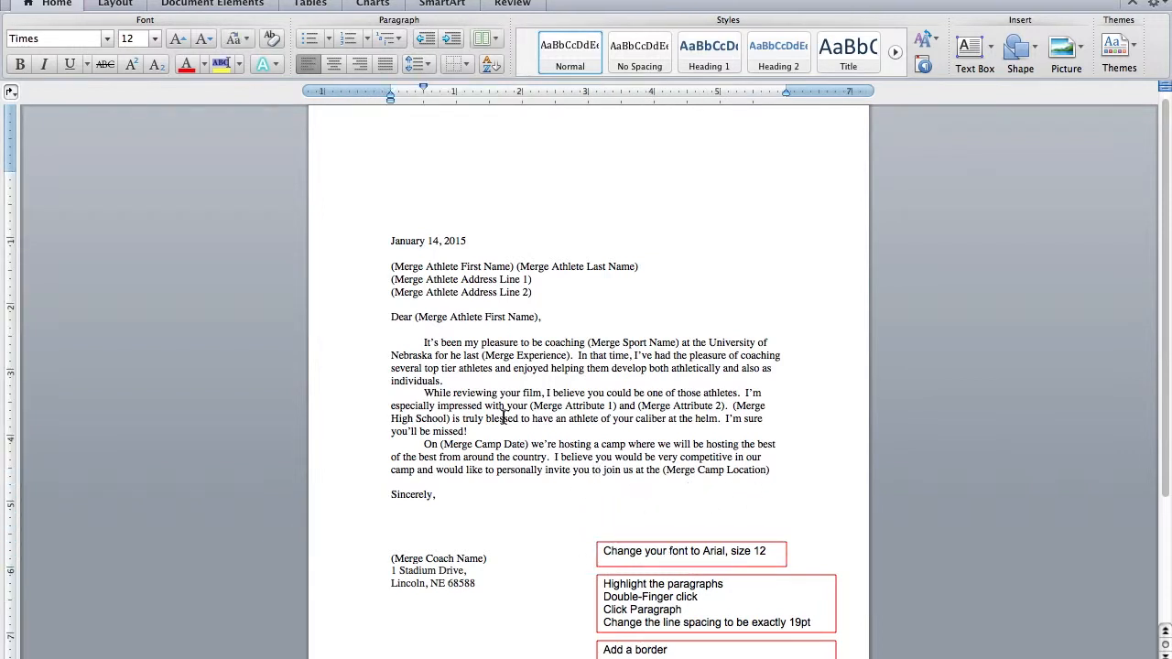
Set the font of the entire letter to Arial, size 12
key(super+a)
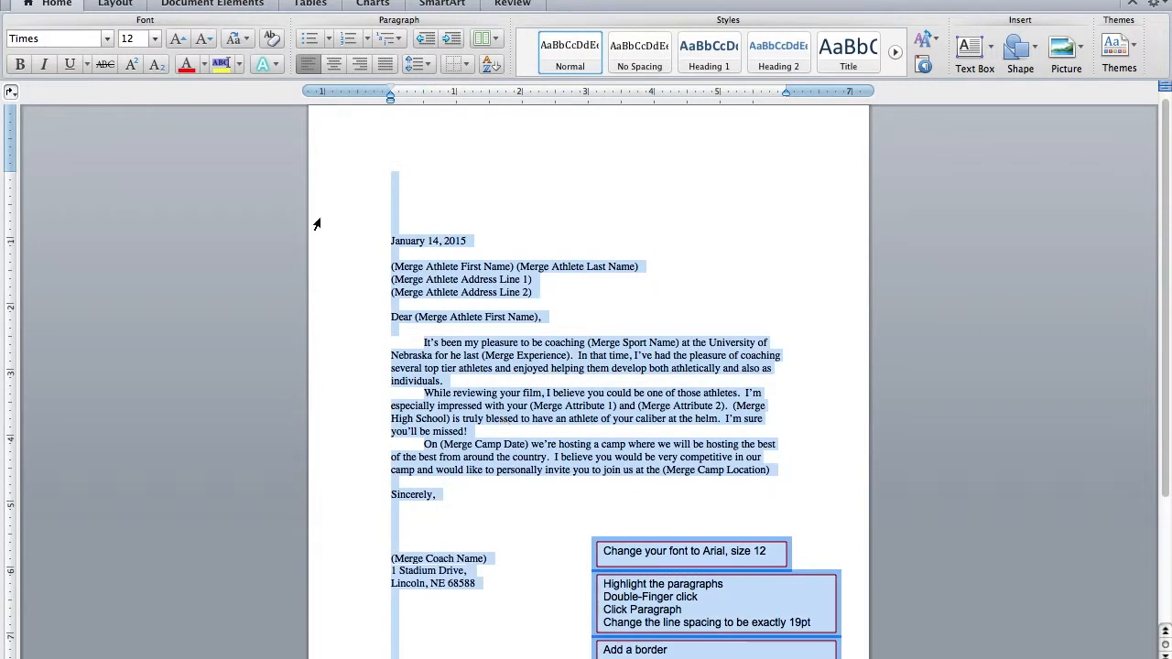
click(107, 39)
click(107, 39)
click(107, 39)
click(92, 184)
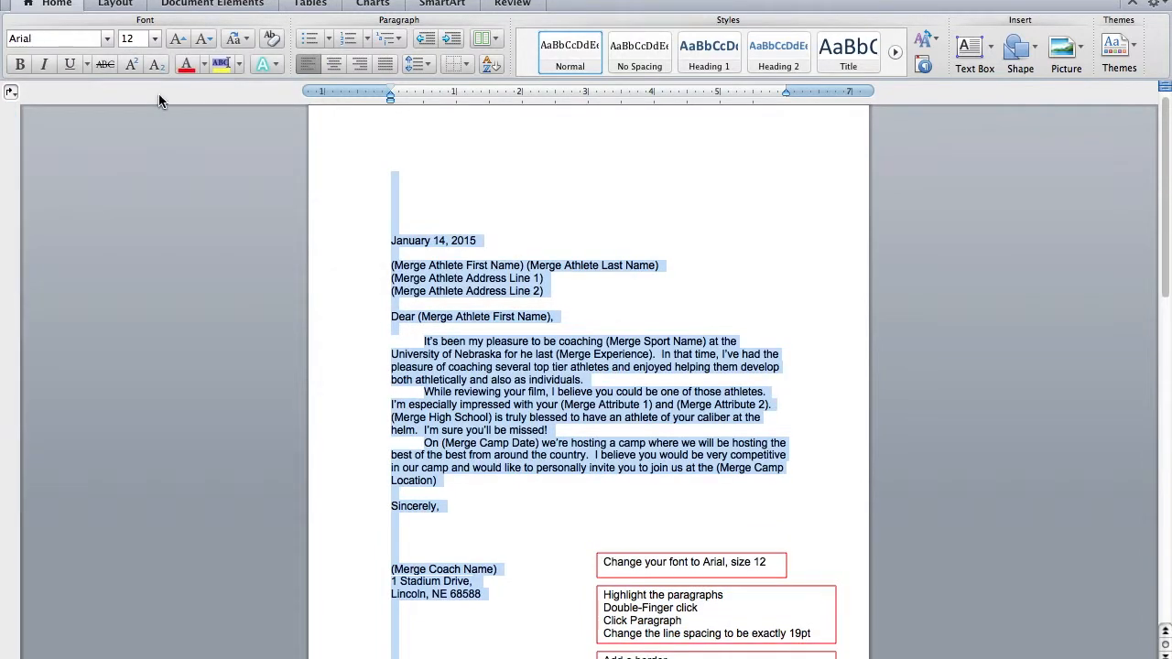
click(155, 42)
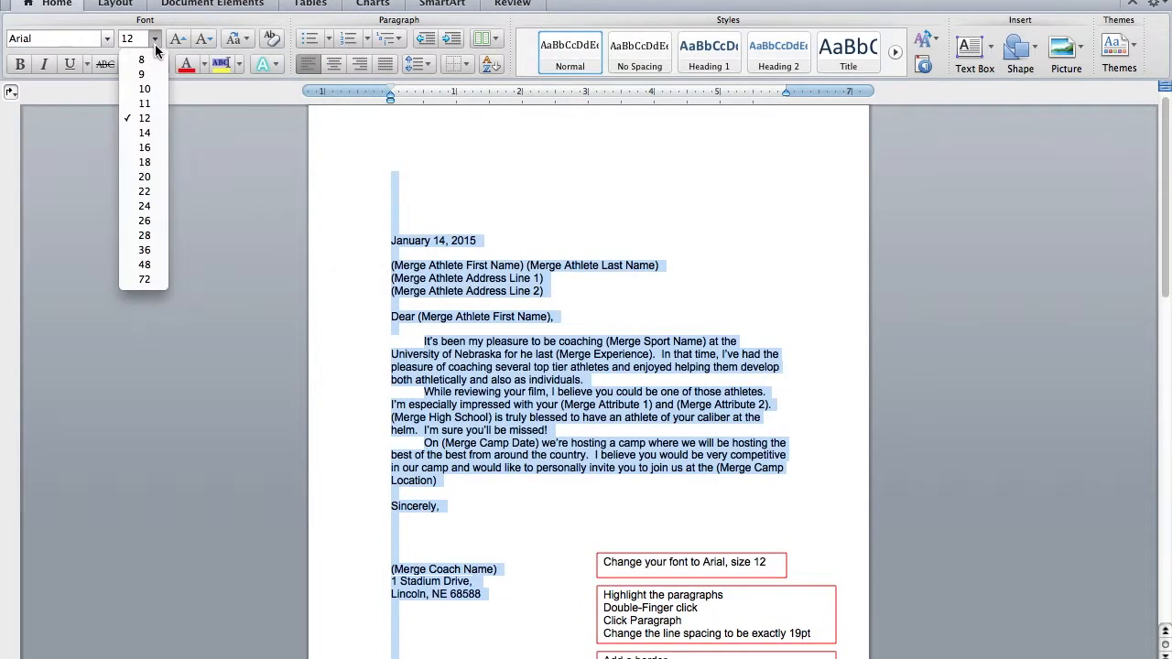
click(147, 115)
Delete the "Change your font to Arial, size 12" instruction box
click(544, 323)
scroll(544, 320, down, 5)
click(641, 305)
key(Delete)
Set the line spacing of the letter's three body paragraphs to Exactly 19 pt
scroll(640, 298, up, 4)
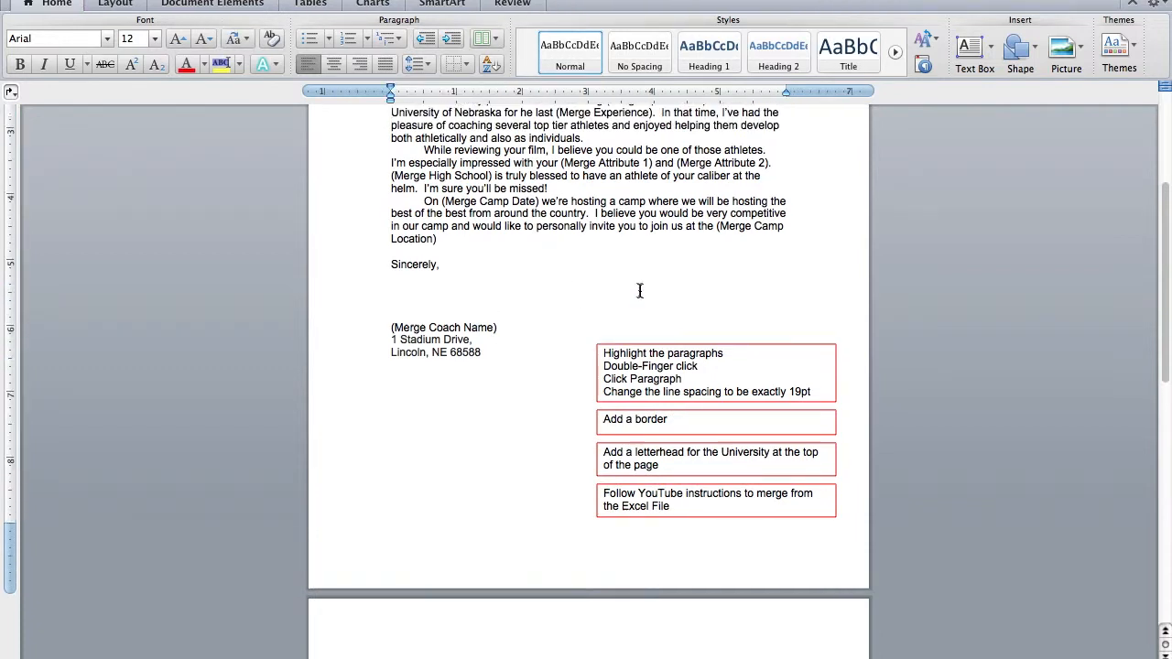
scroll(639, 290, up, 1)
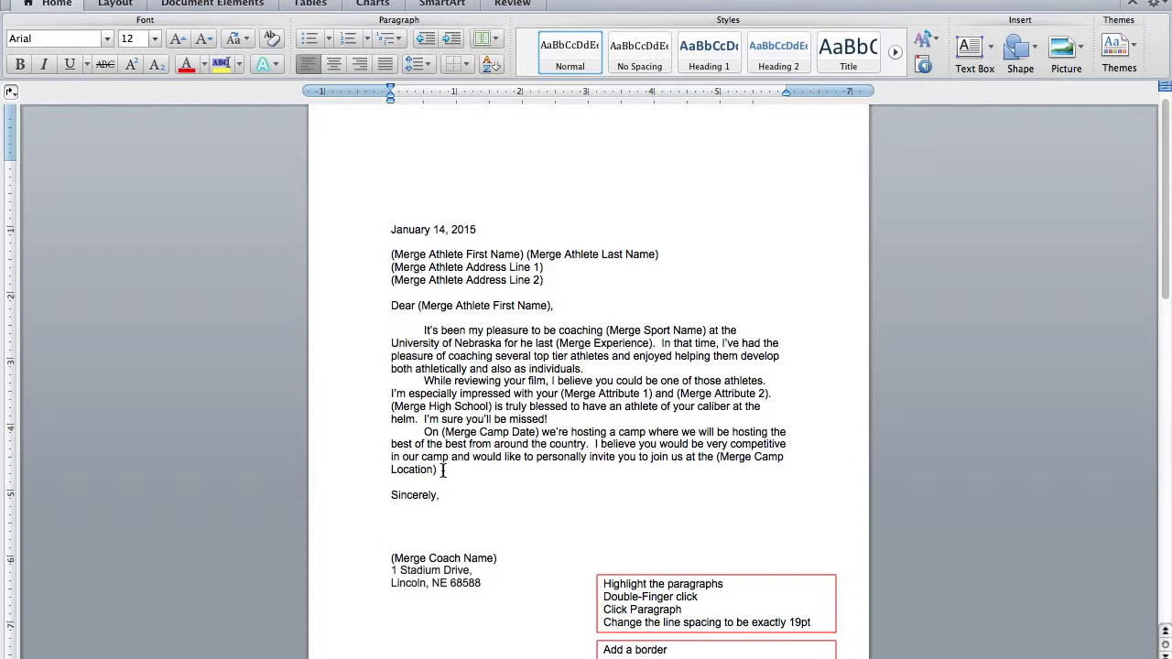
drag(442, 470, 409, 333)
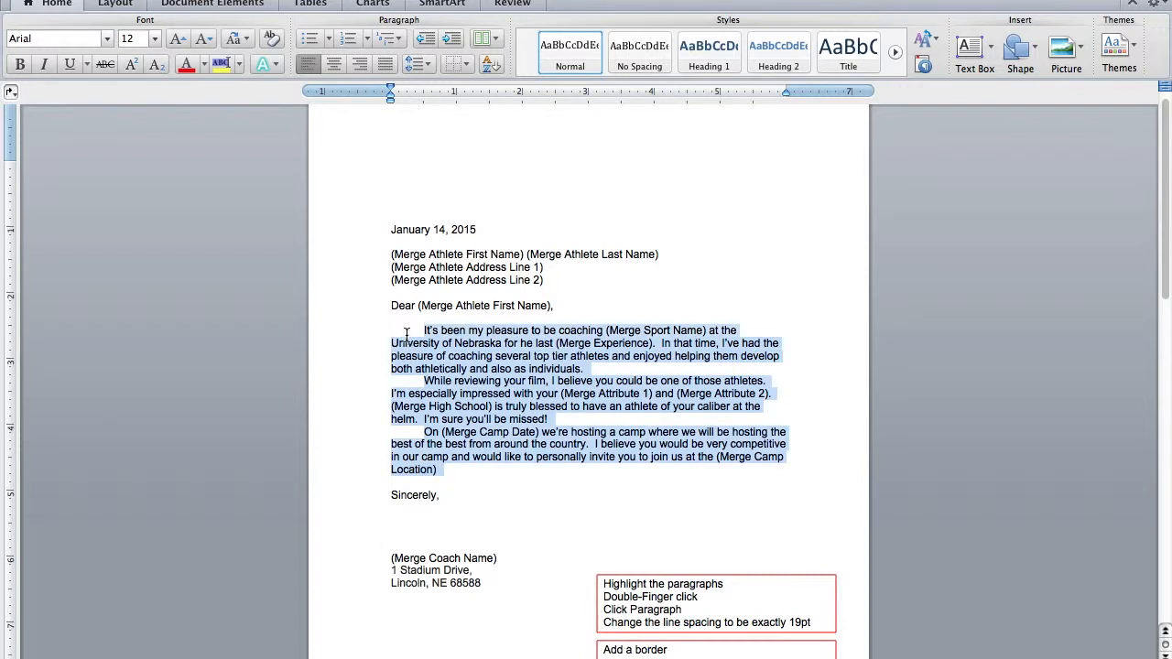
right_click(443, 359)
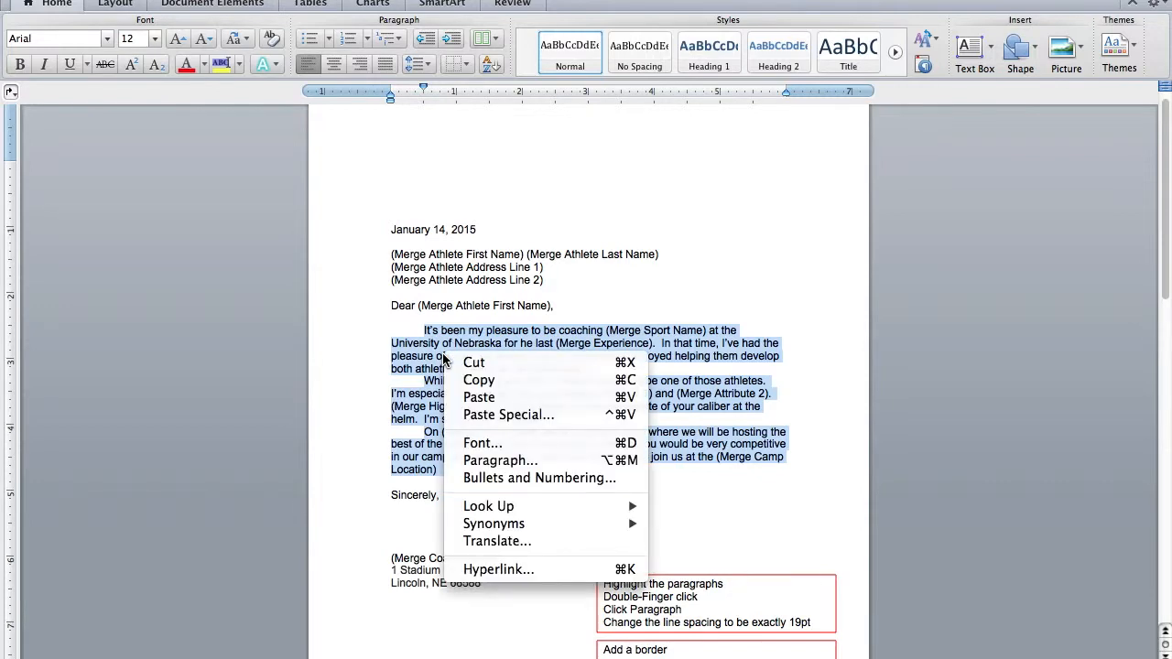
click(500, 460)
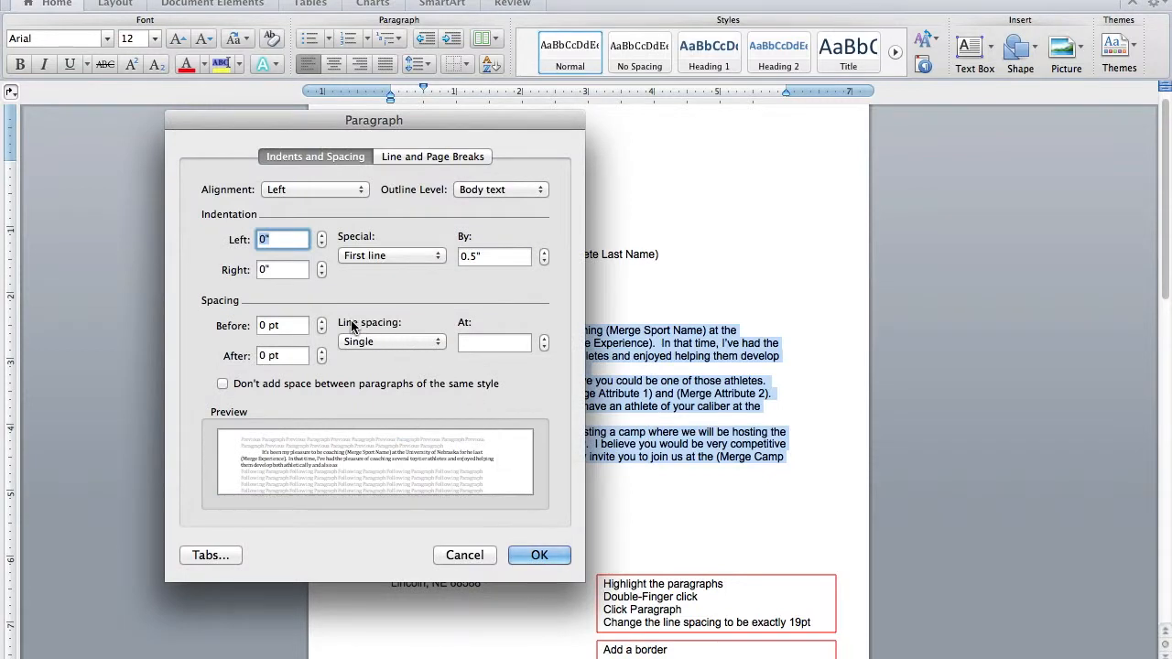
click(392, 341)
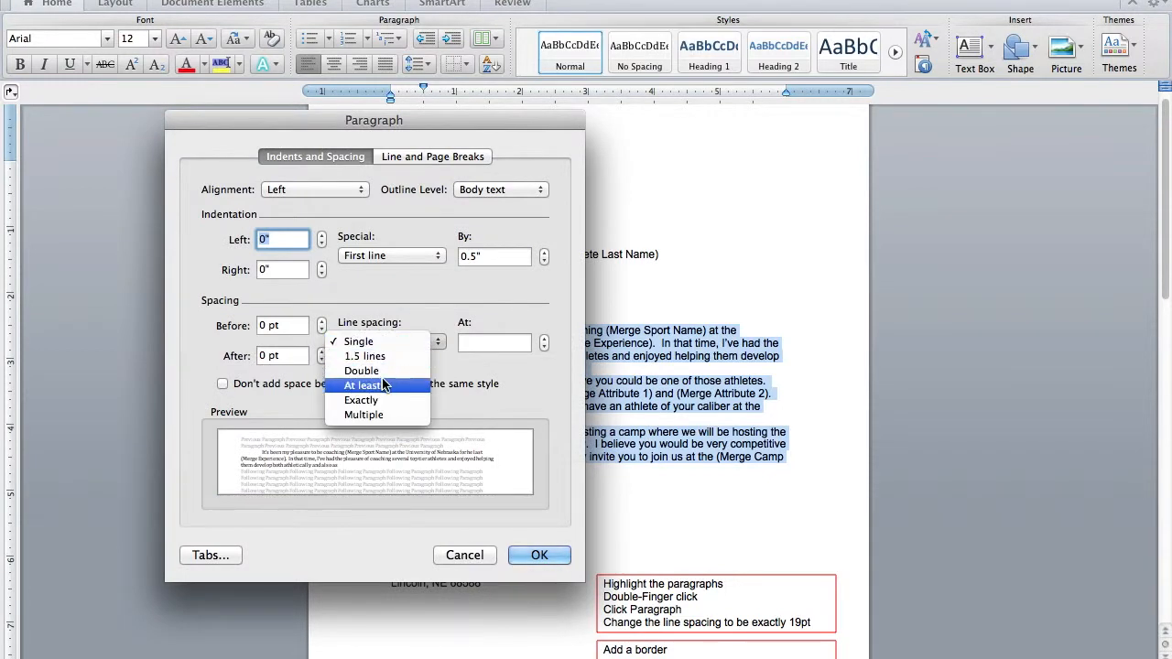
click(371, 370)
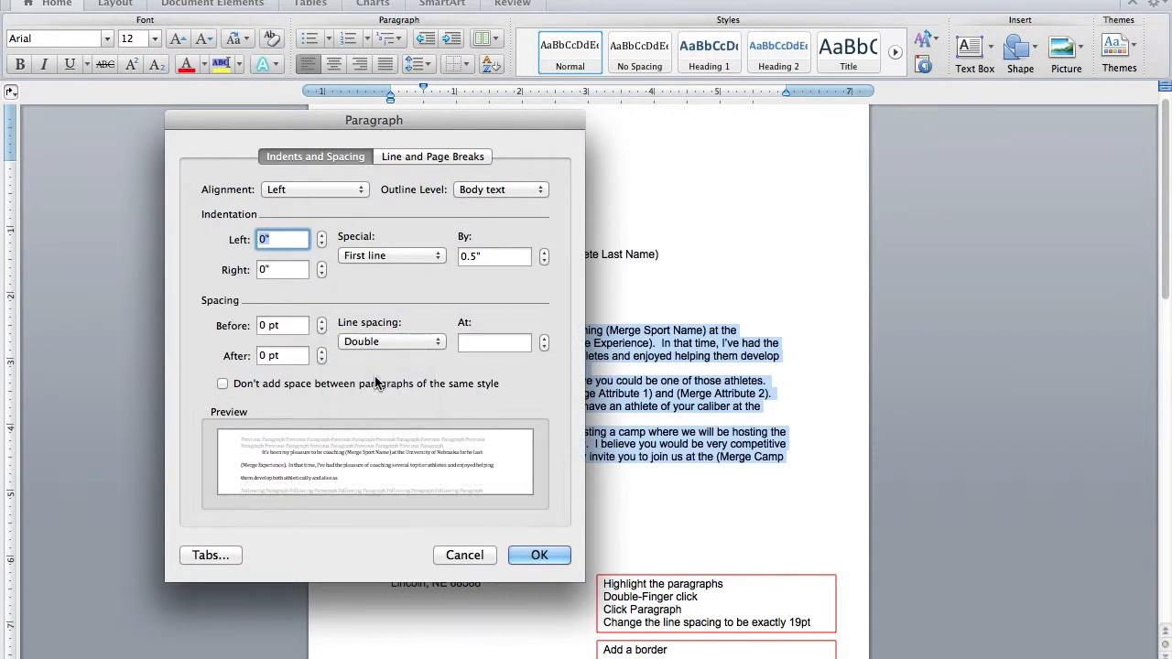
click(410, 342)
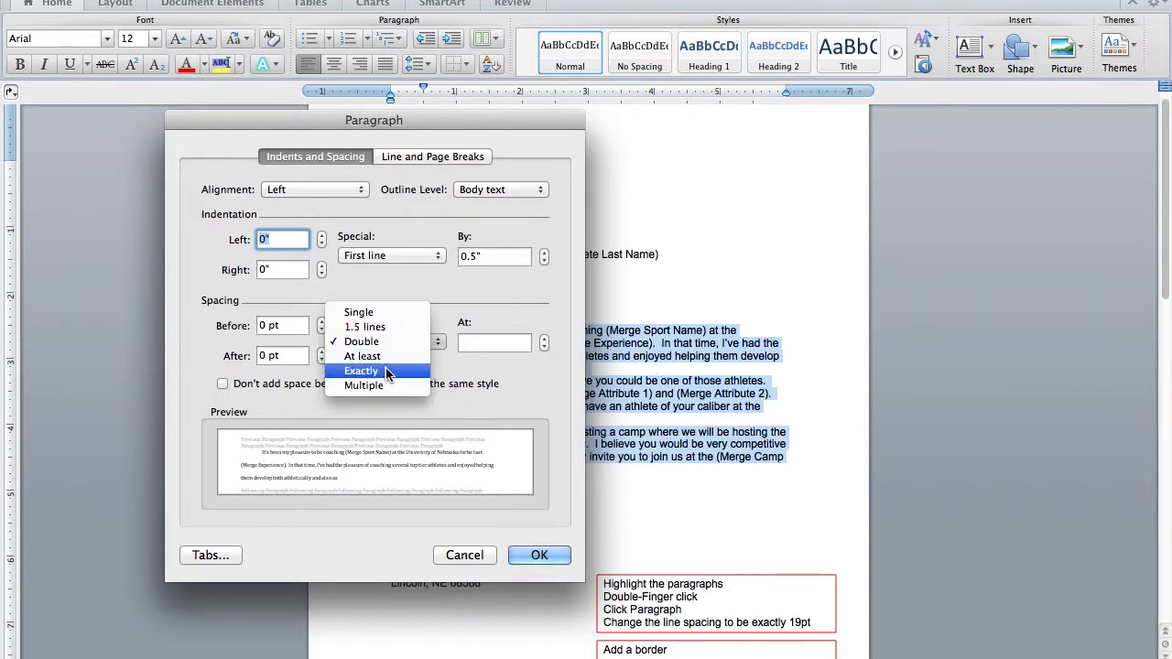
click(386, 371)
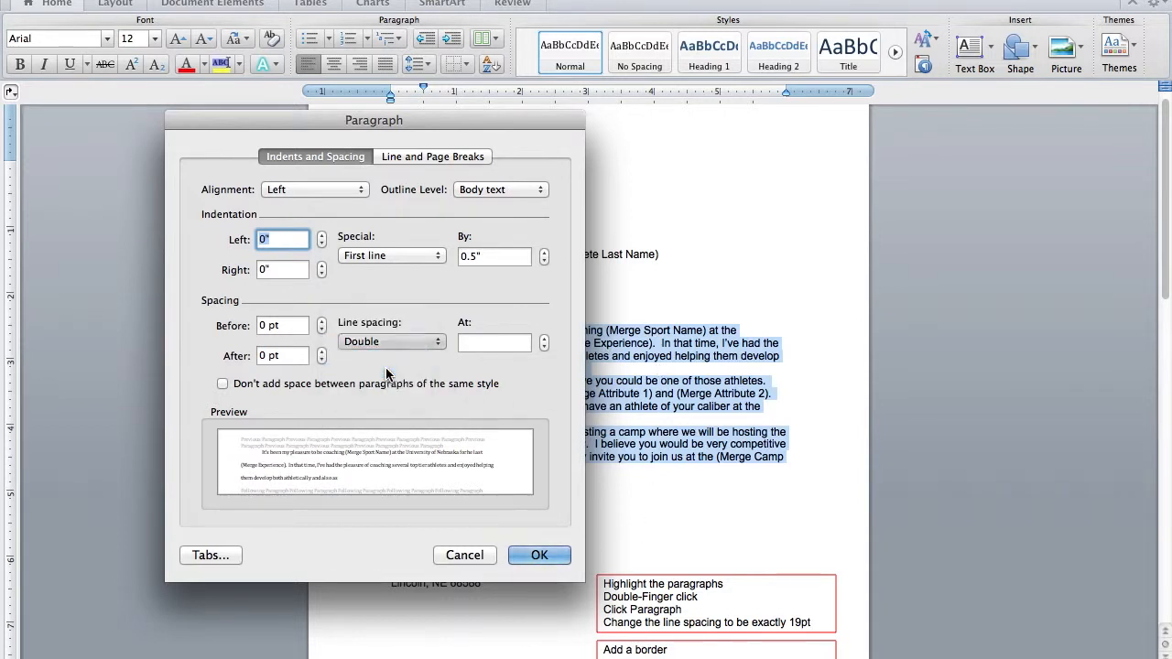
double_click(473, 344)
text(19)
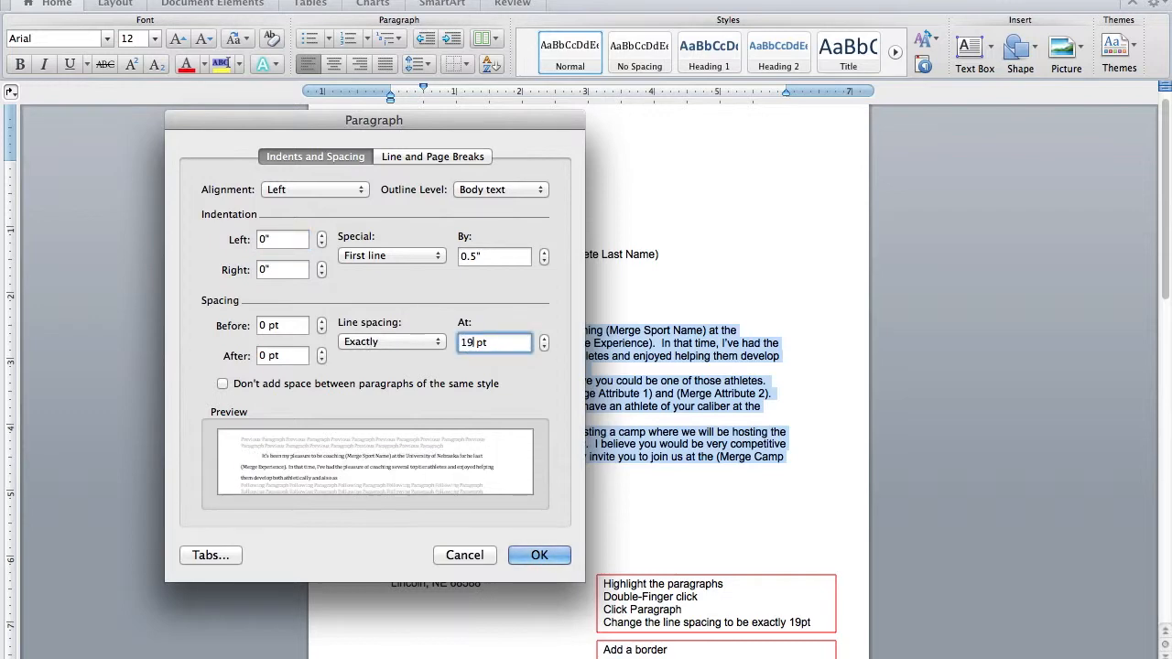
click(539, 556)
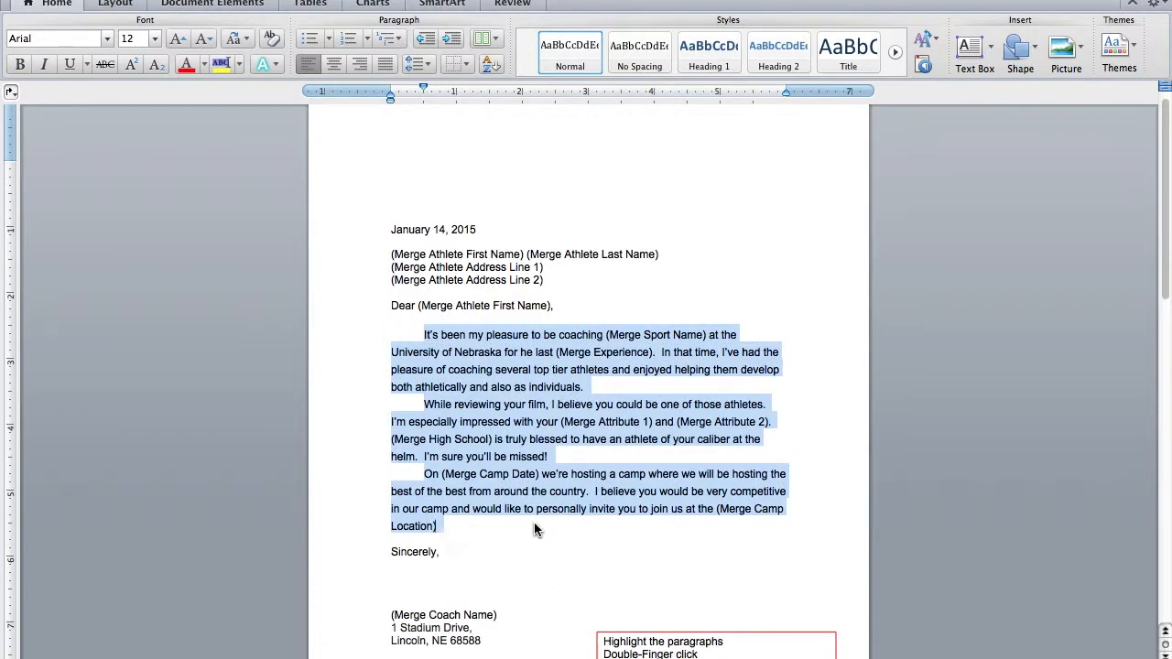
click(535, 529)
Delete the instruction box about changing the paragraphs' line spacing to exactly 19pt
scroll(535, 523, down, 5)
scroll(535, 522, down, 2)
scroll(537, 518, up, 8)
scroll(536, 522, down, 7)
click(646, 405)
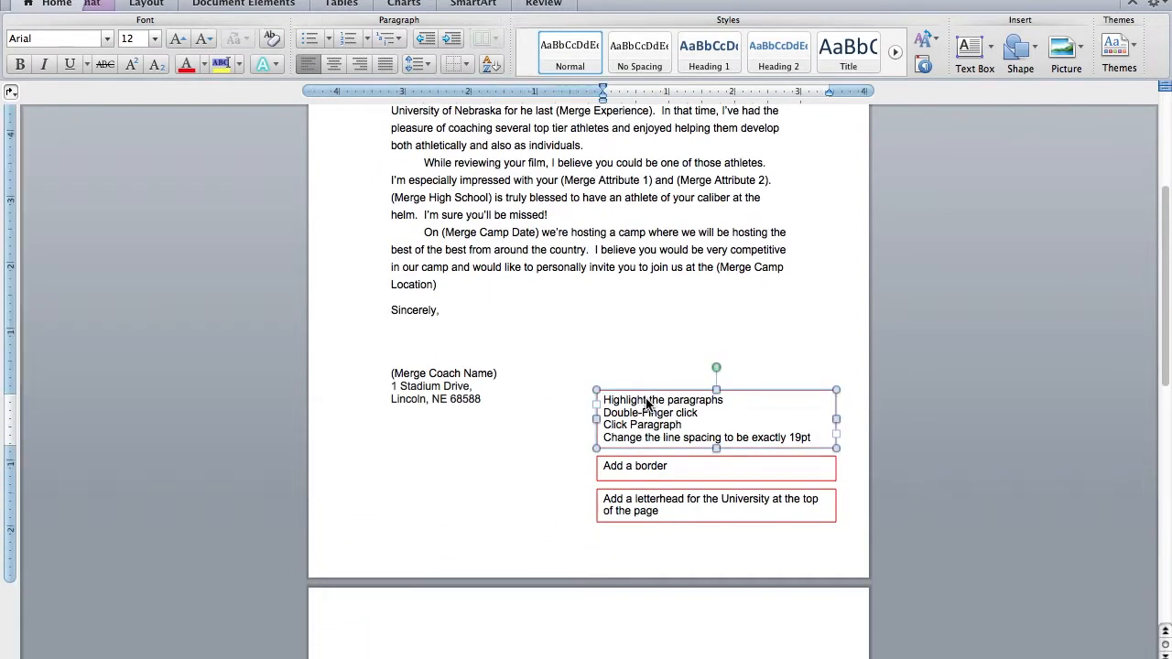
key(Delete)
Set up a box-type page border for the whole document using the triple-line style
scroll(558, 340, up, 6)
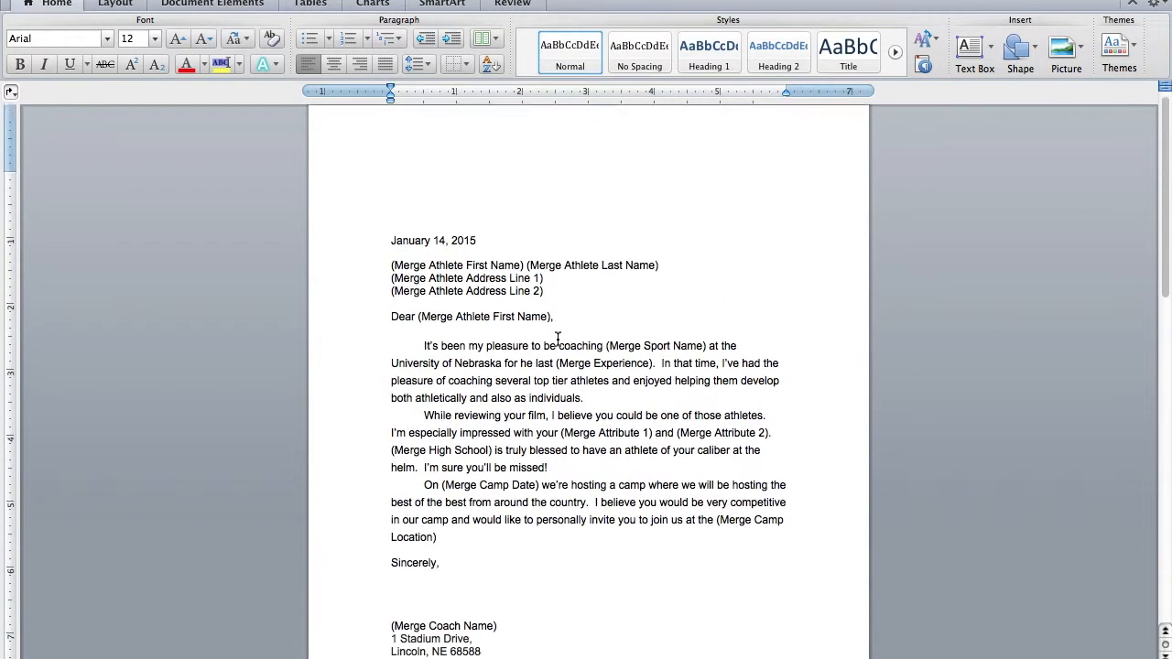
click(294, 0)
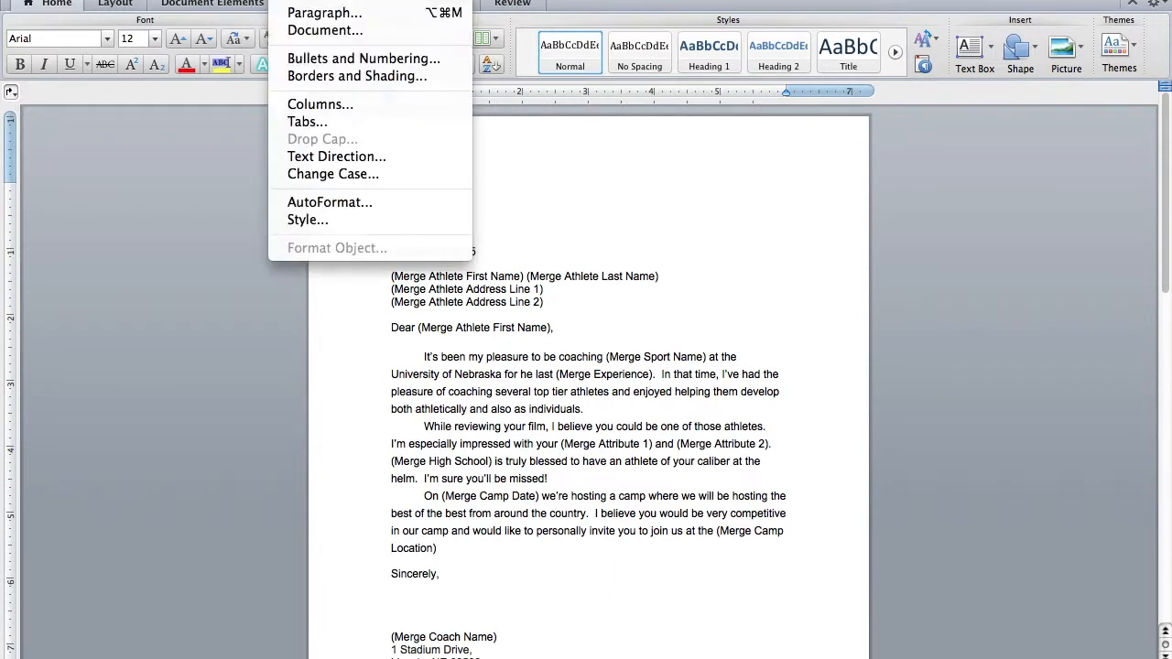
click(338, 75)
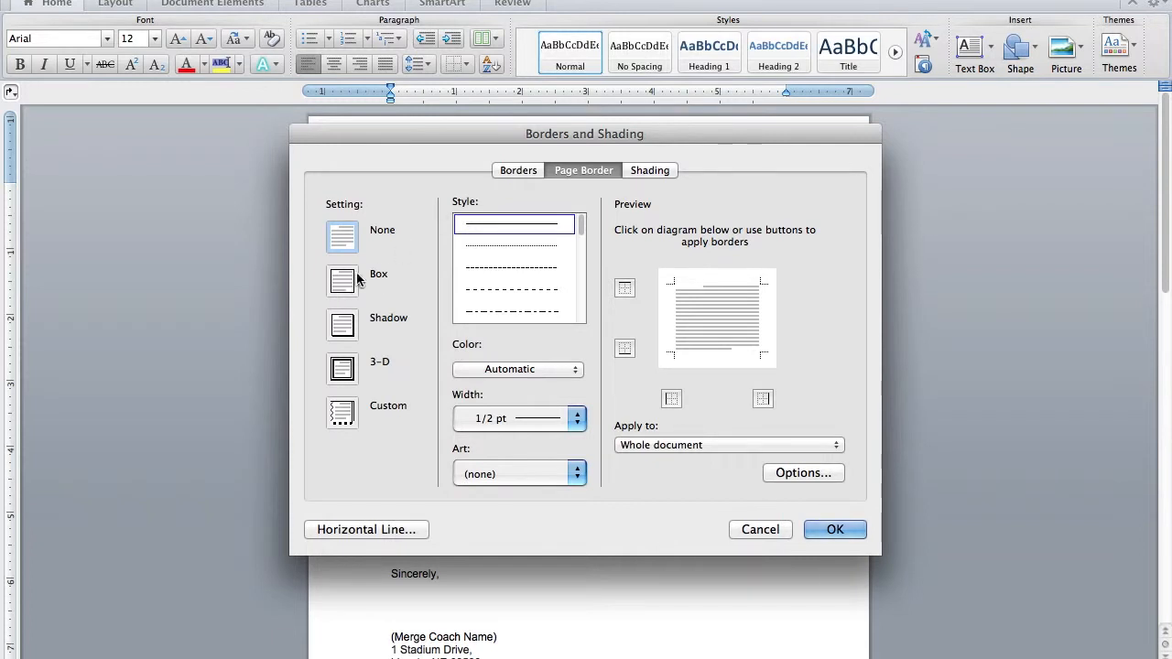
click(514, 174)
click(582, 172)
click(342, 279)
drag(582, 224, 581, 243)
click(530, 284)
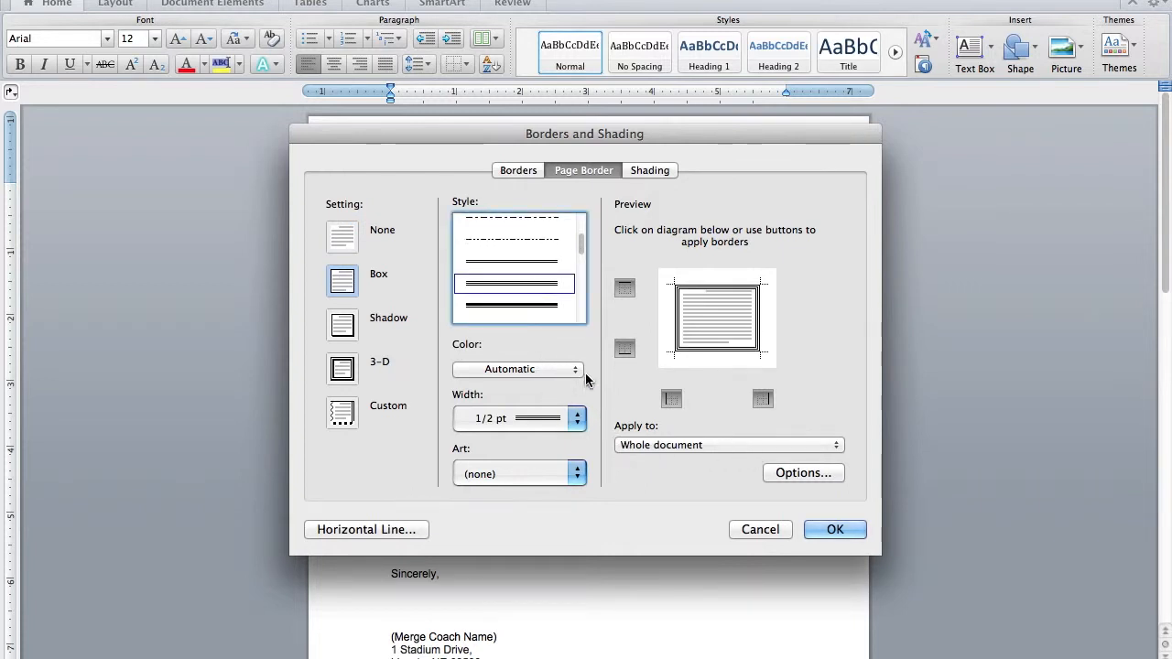
Measure the page border from the edge of the page with 25 pt margins on all four sides, and apply the border
click(801, 473)
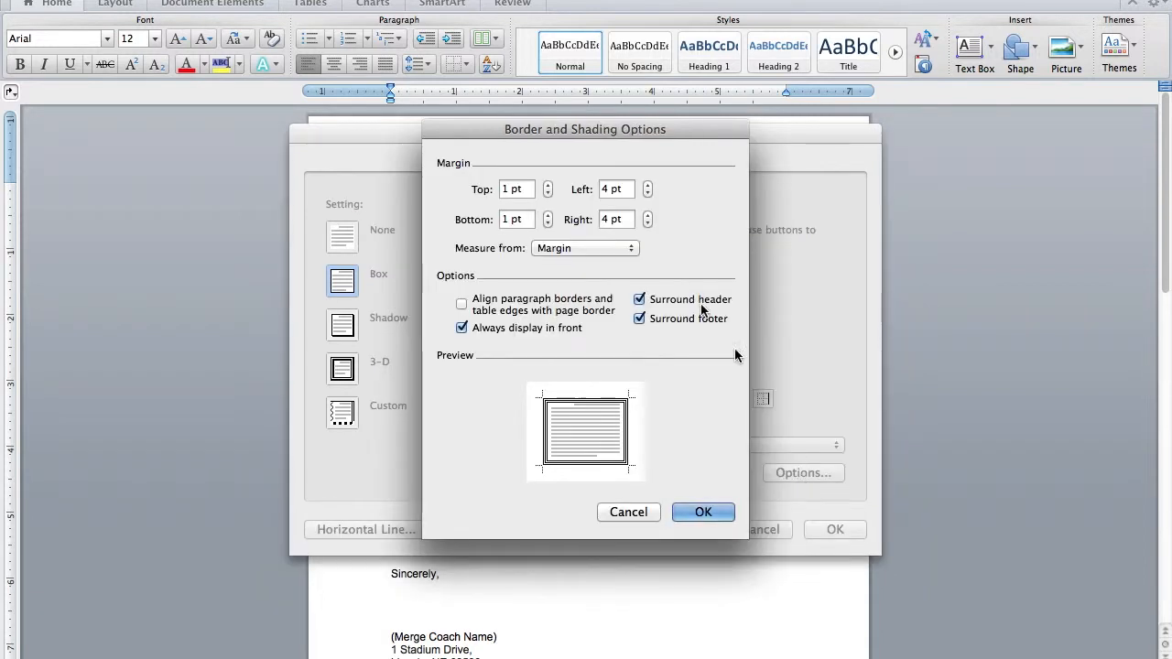
click(575, 250)
click(545, 263)
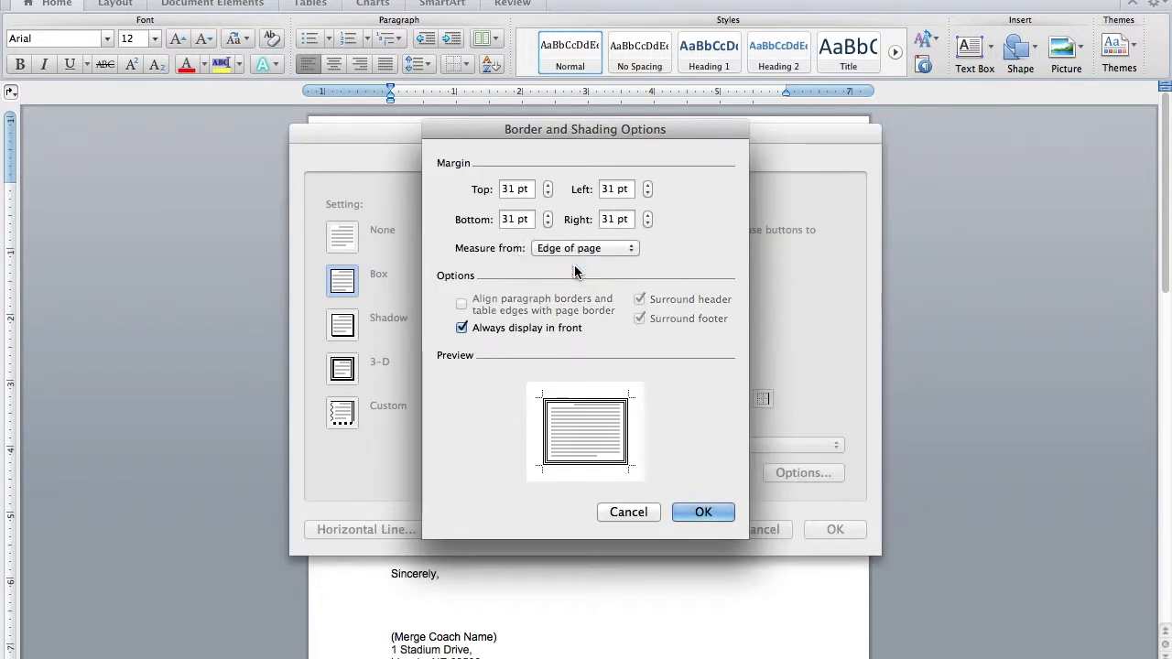
double_click(508, 189)
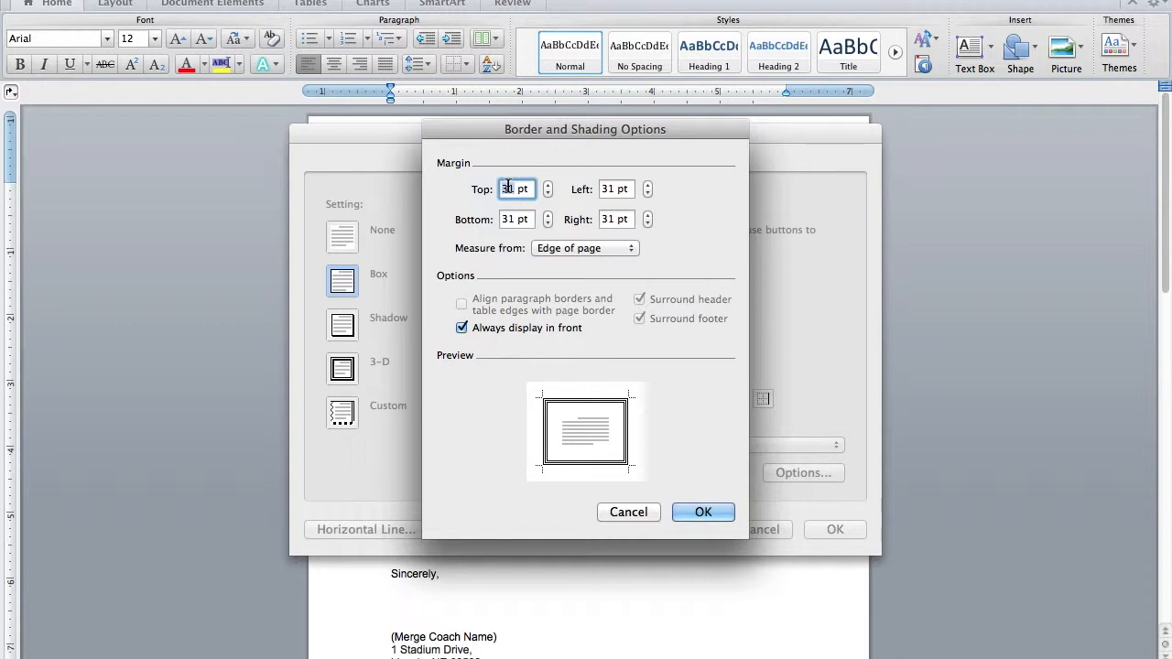
text(25)
double_click(518, 220)
text(25)
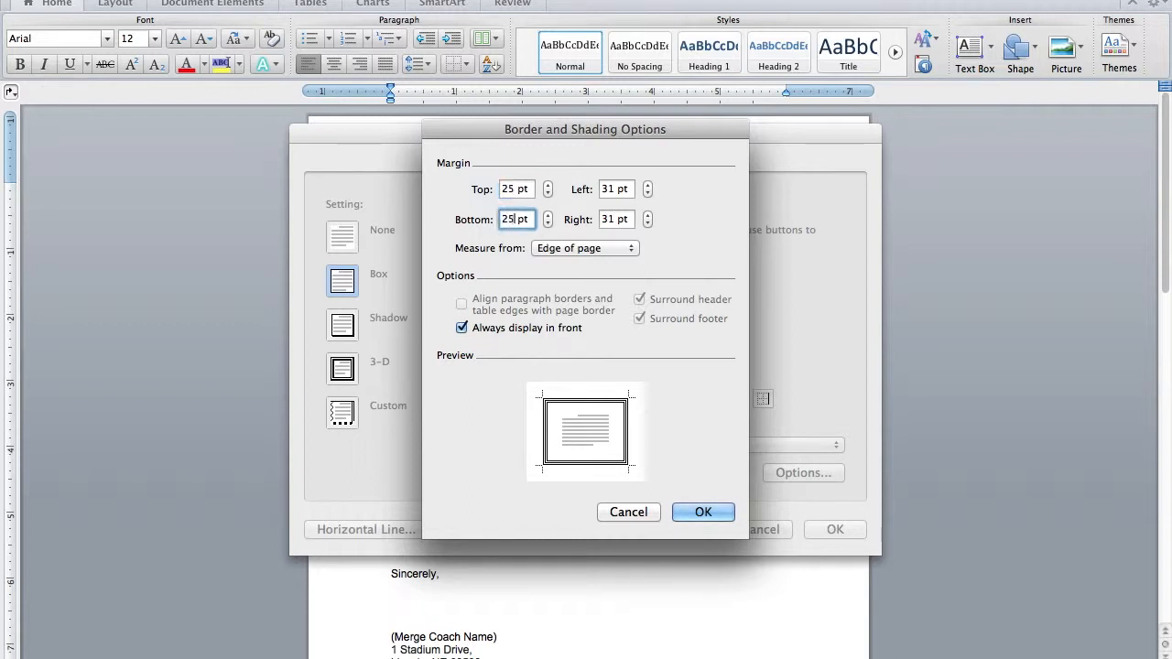
double_click(606, 189)
text(25)
double_click(606, 220)
text(5)
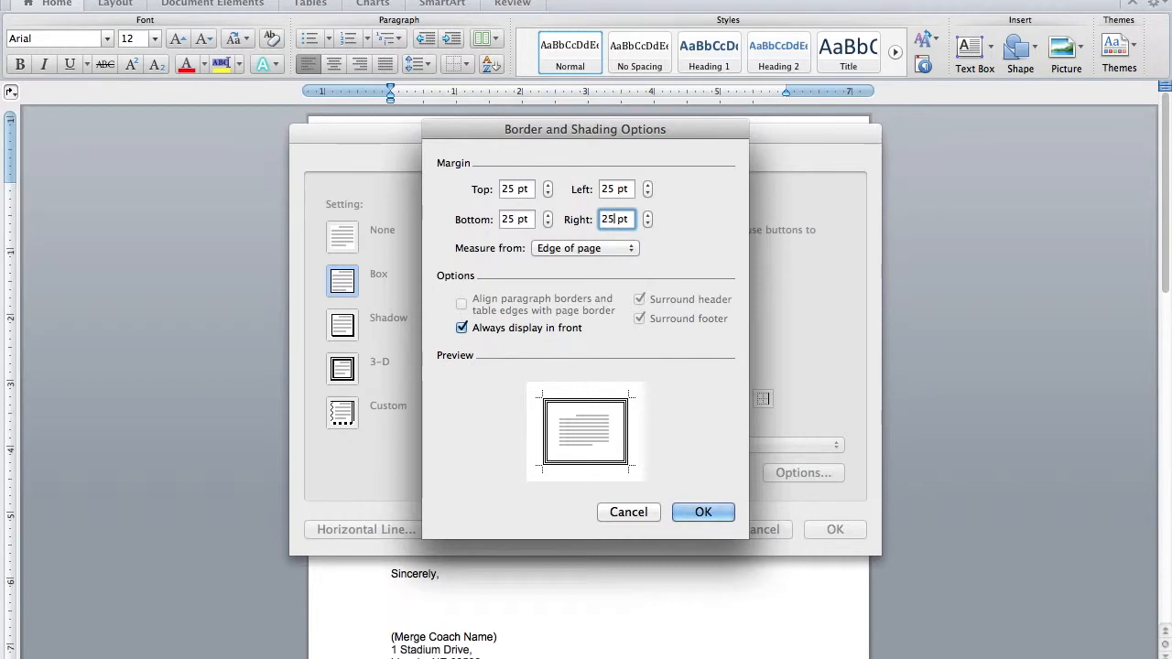
key(Return)
click(830, 527)
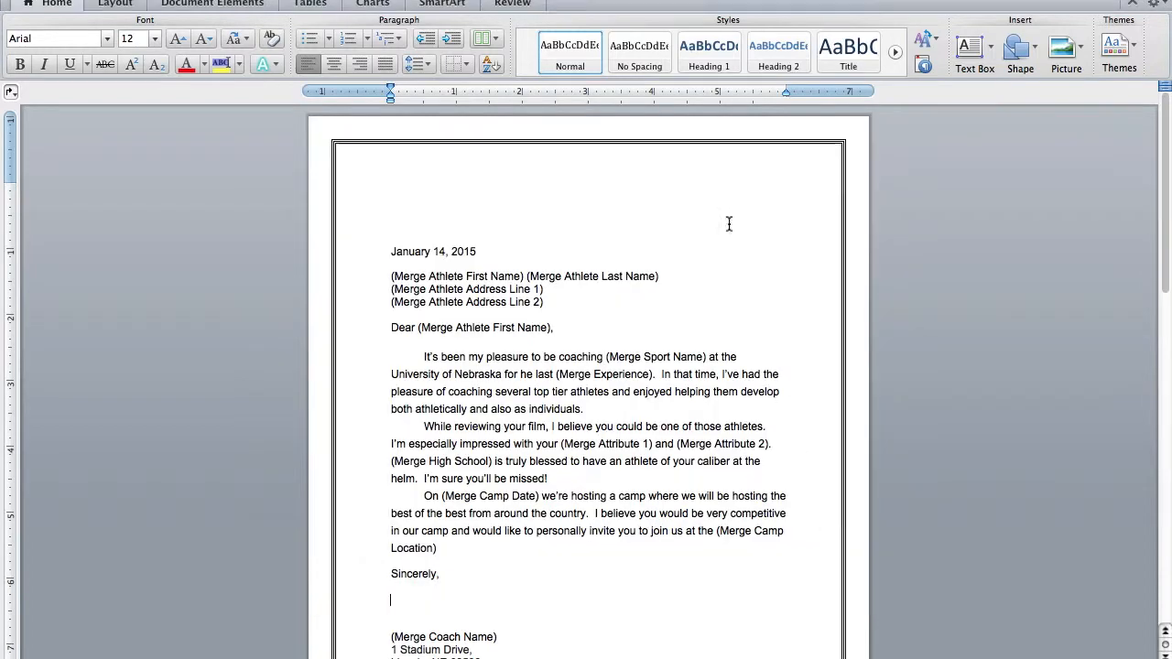
Delete the "Add a border" instruction box near the end of the letter
scroll(472, 364, down, 5)
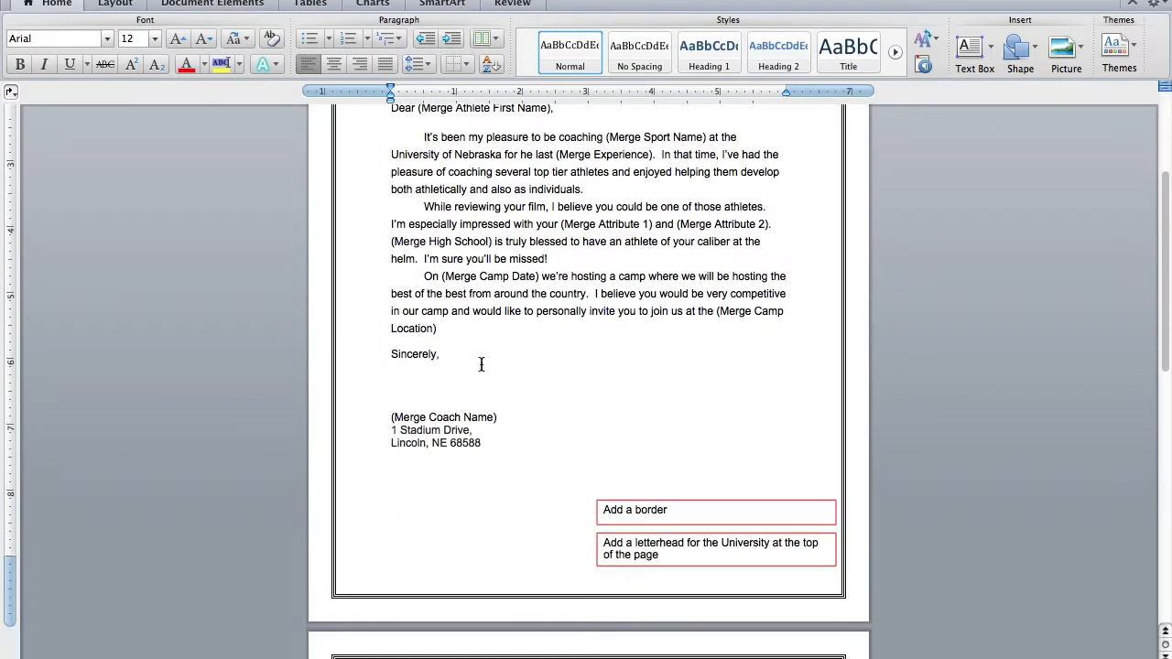
click(656, 509)
key(Delete)
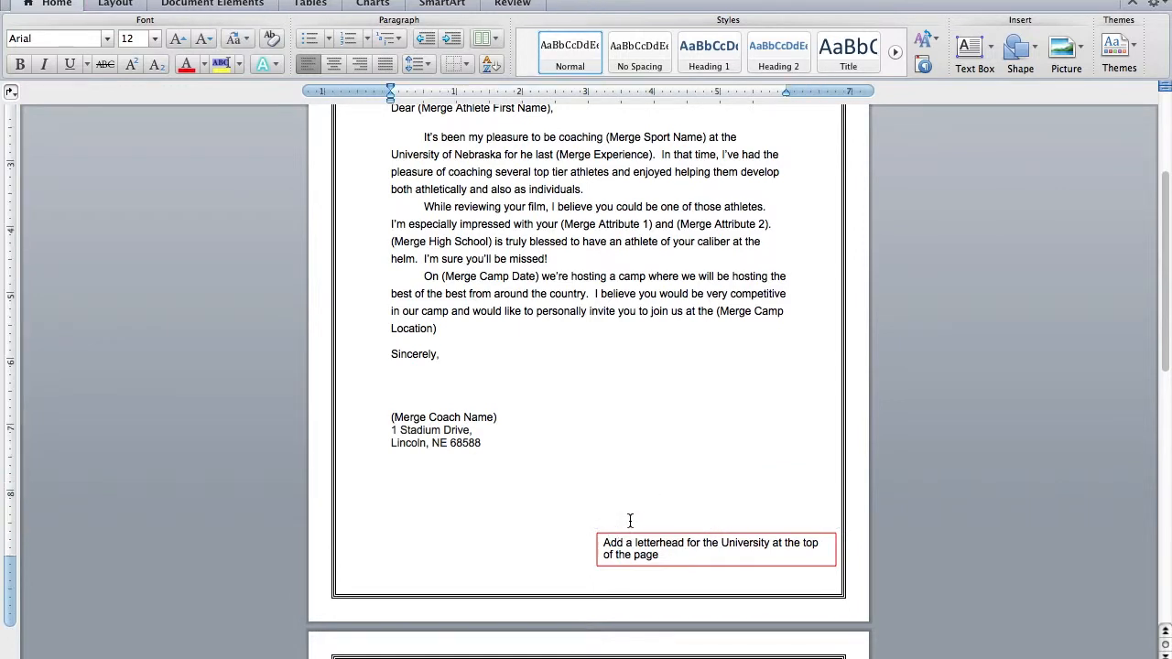
Examine the St. John Lutheran School letterhead document as an example, close it, and look over the recruit letter
scroll(408, 443, up, 5)
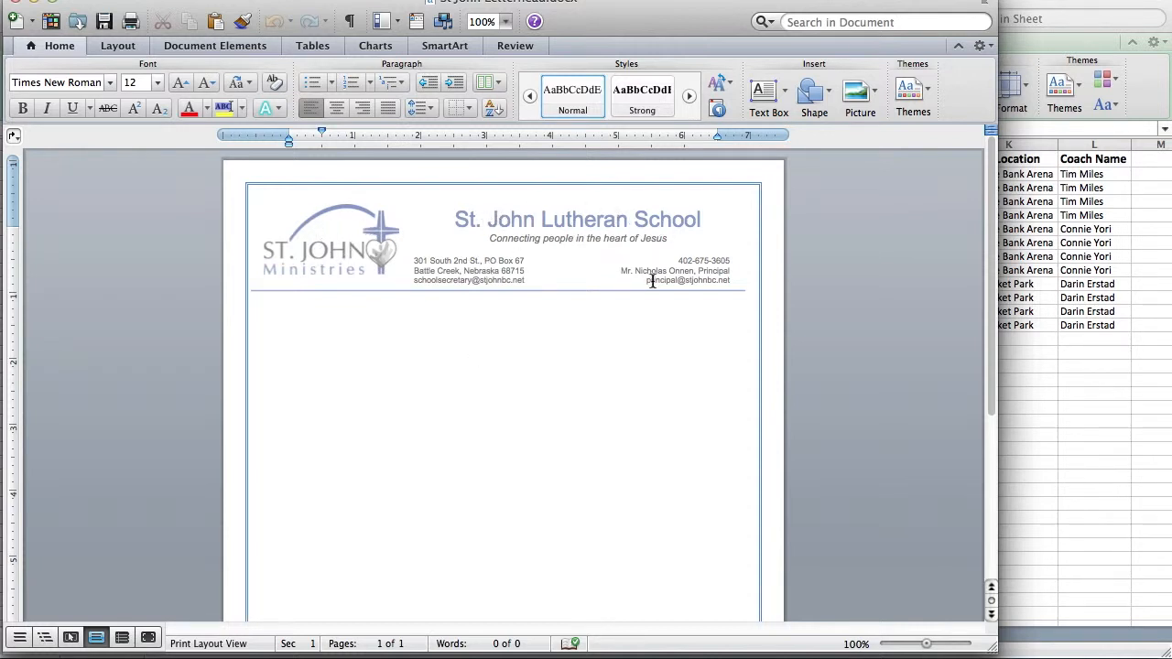
click(18, 3)
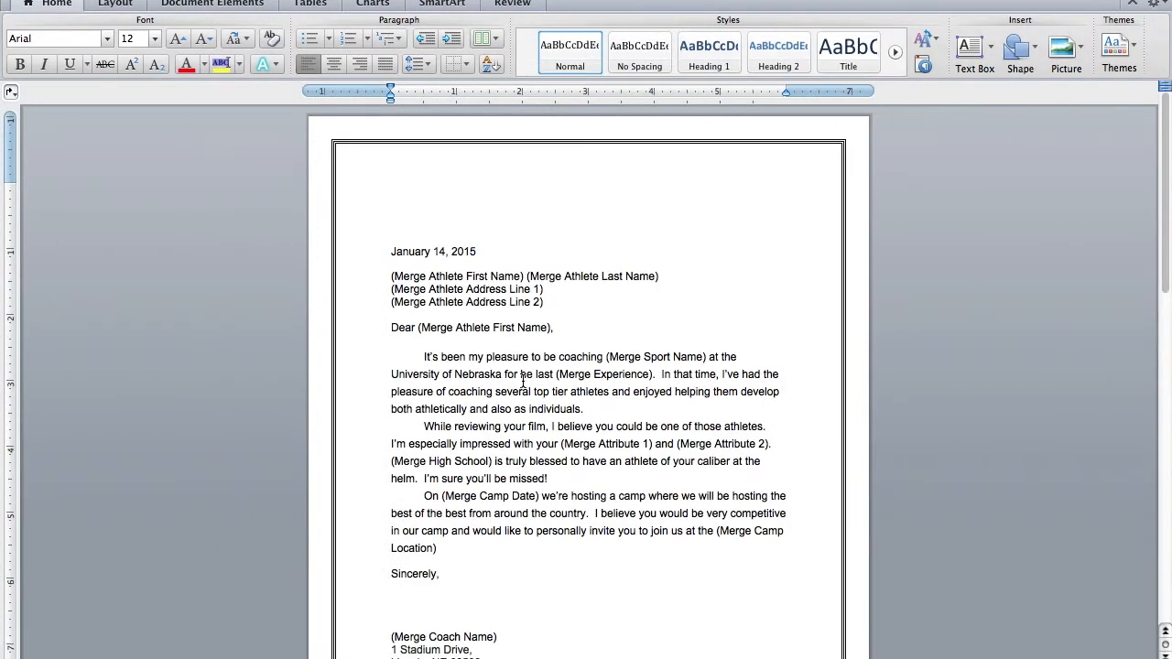
scroll(523, 383, down, 5)
scroll(523, 383, up, 5)
Switch to Google Chrome and run a Google image search for "nebraska" in a new browser tab
click(477, 654)
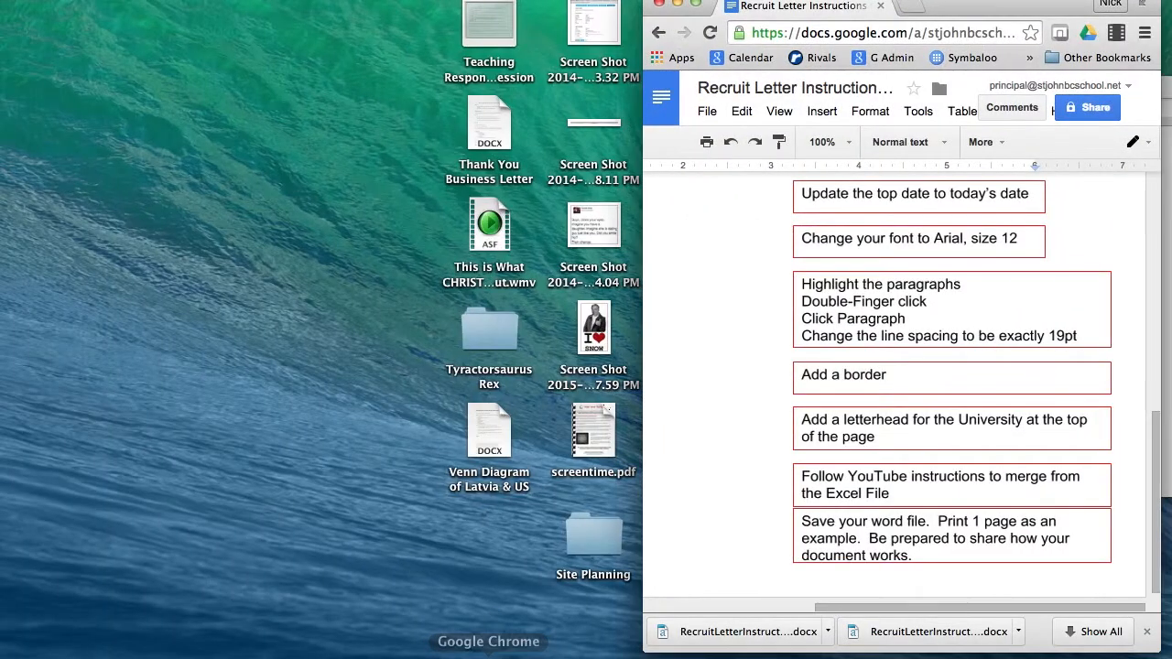
click(920, 7)
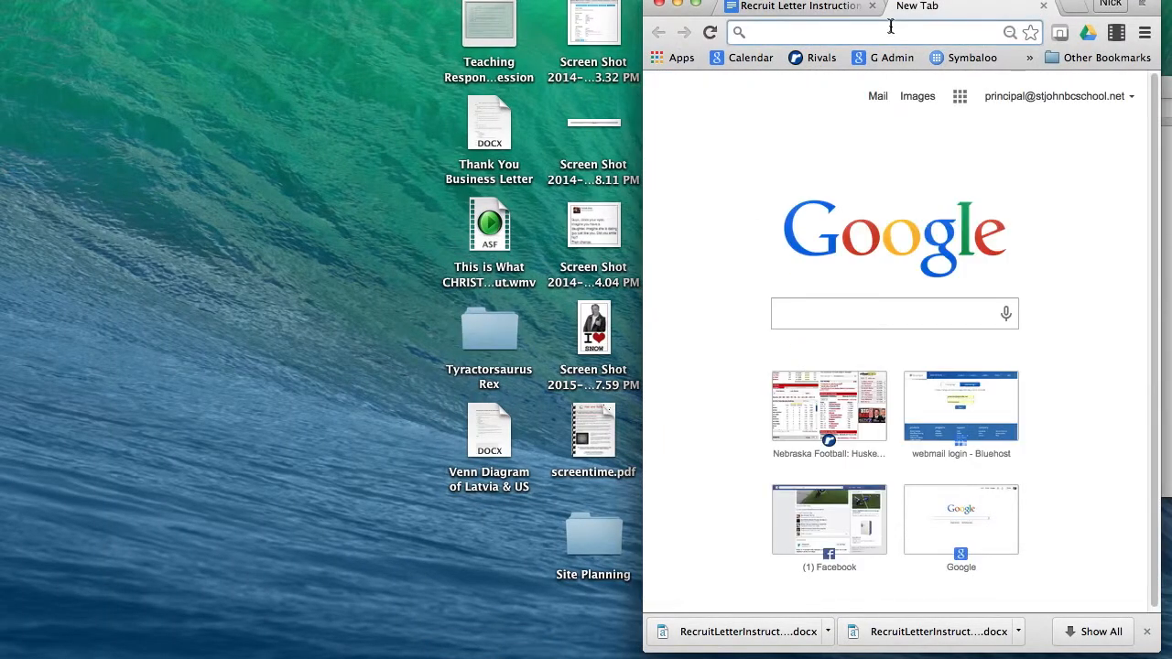
text(nebraska womens basketball coach)
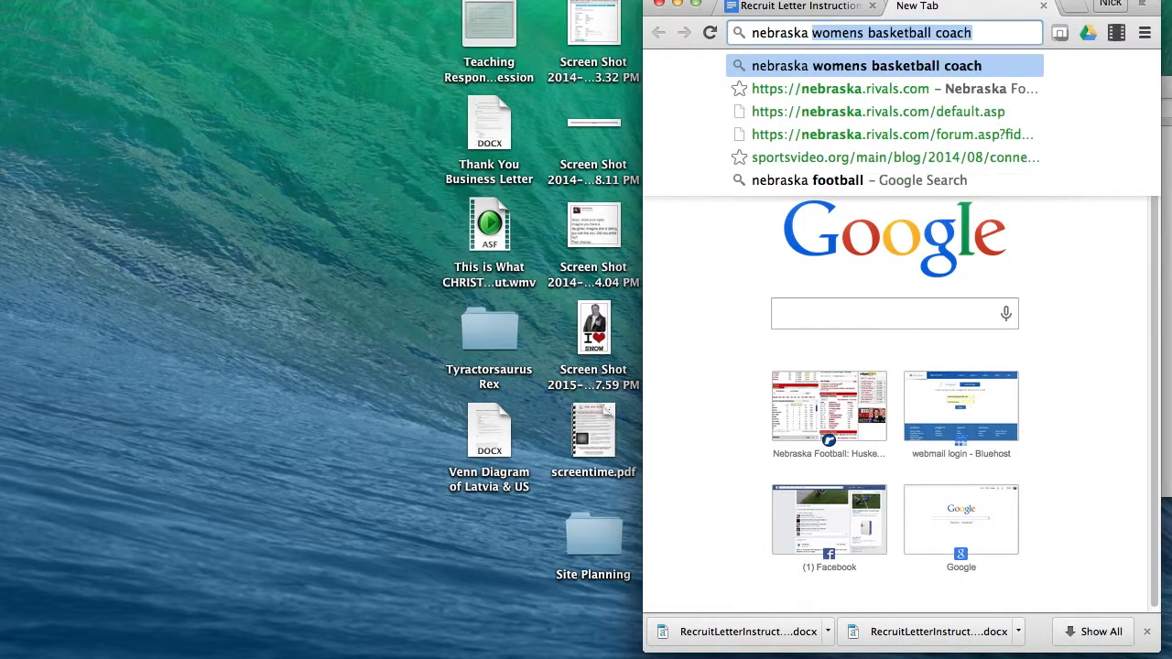
key(Return)
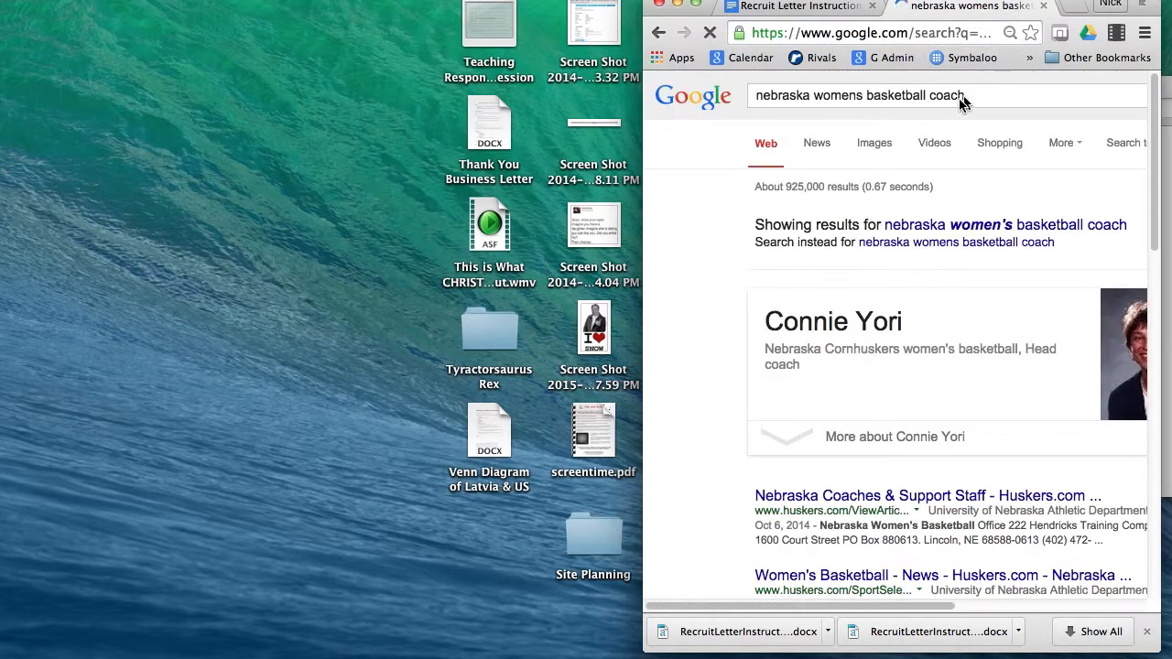
drag(813, 129, 1074, 165)
key(BackSpace)
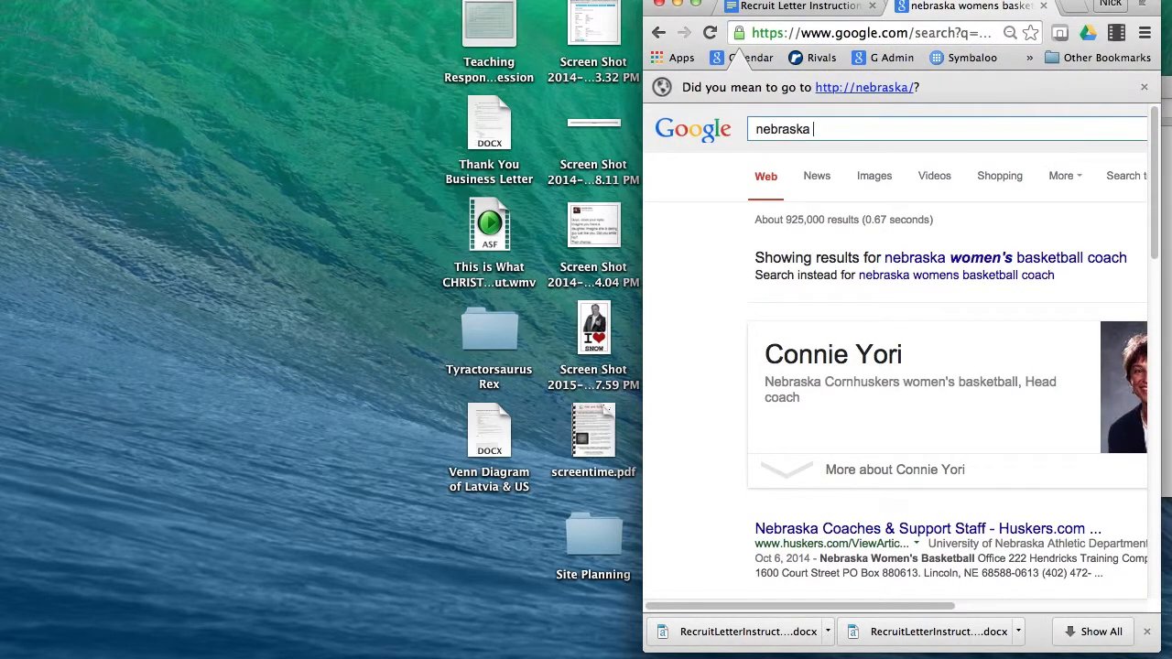
click(876, 182)
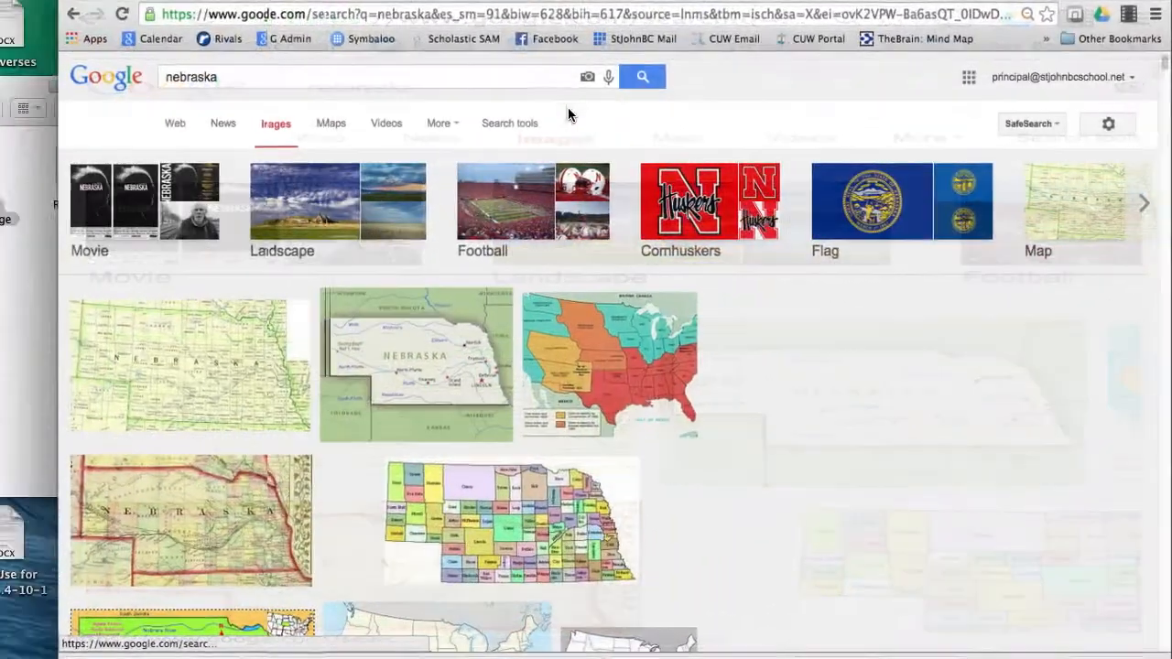
Open the source page of the red Nebraska N logo on natcom.org and copy the logo image
scroll(1070, 494, down, 2)
click(1069, 513)
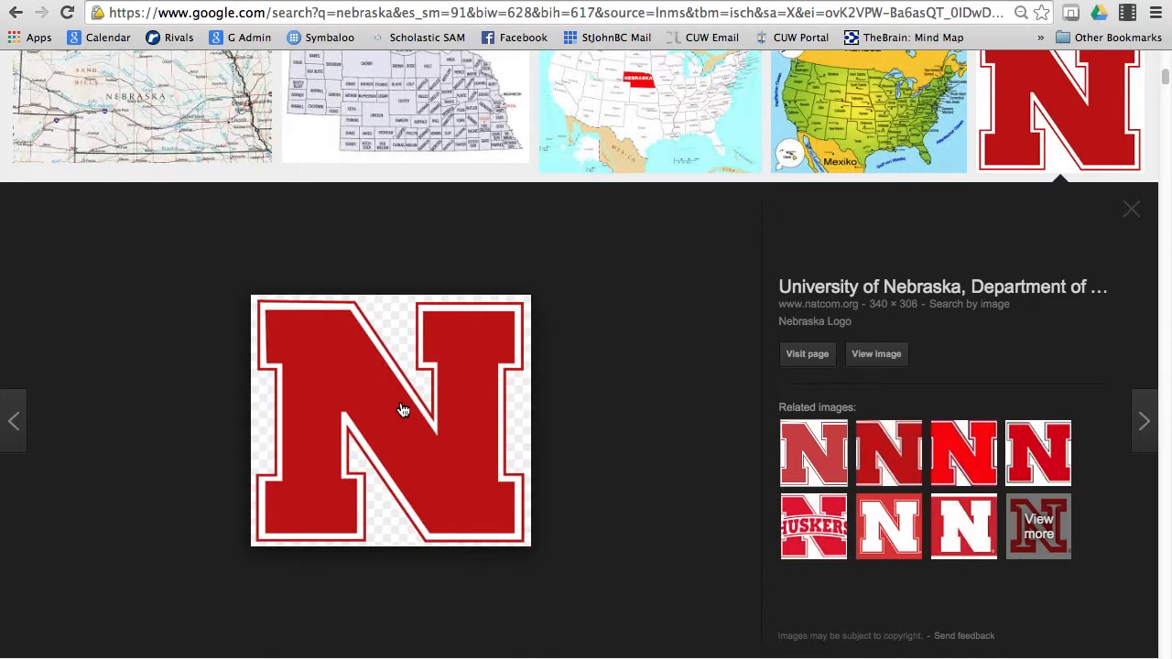
click(403, 409)
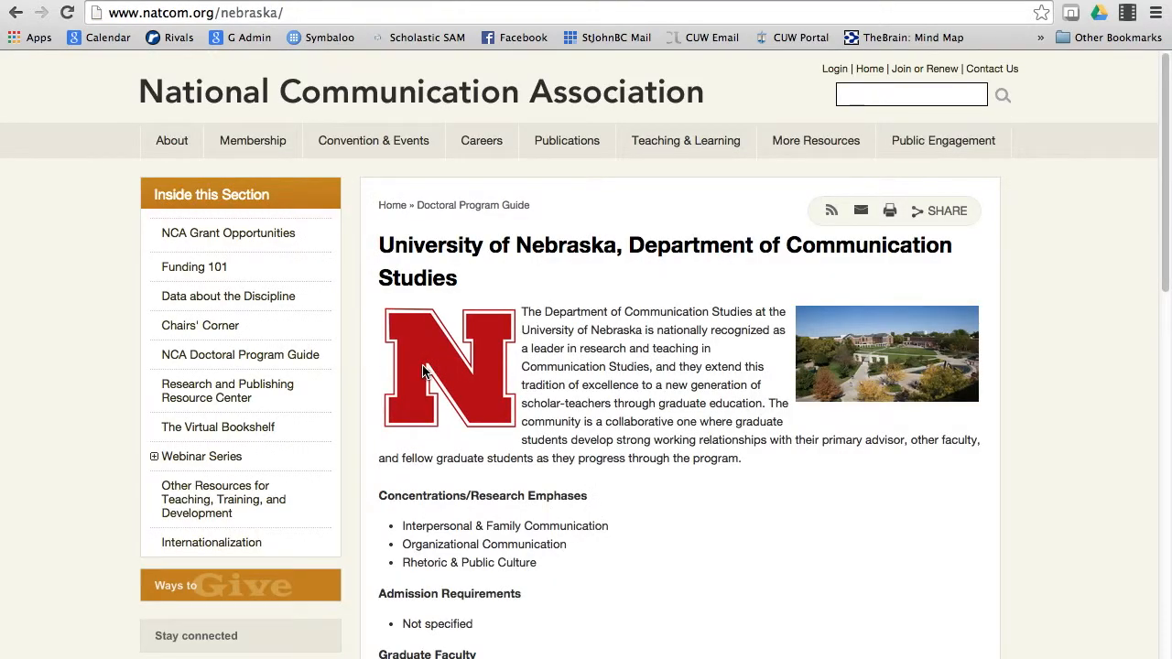
right_click(423, 370)
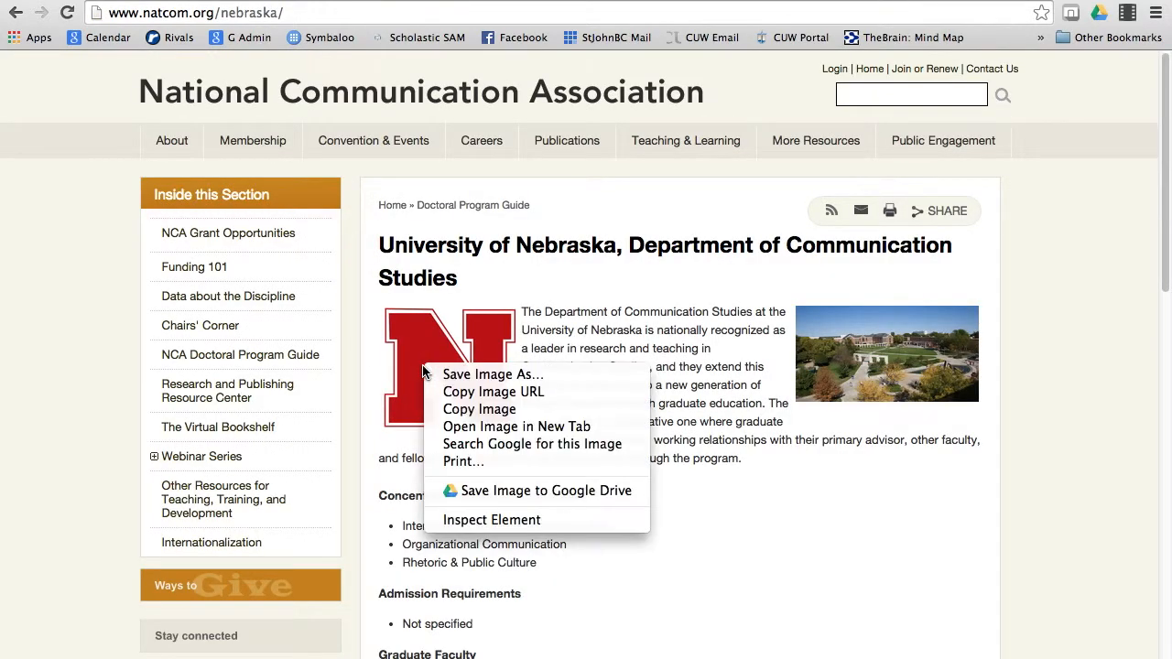
click(467, 409)
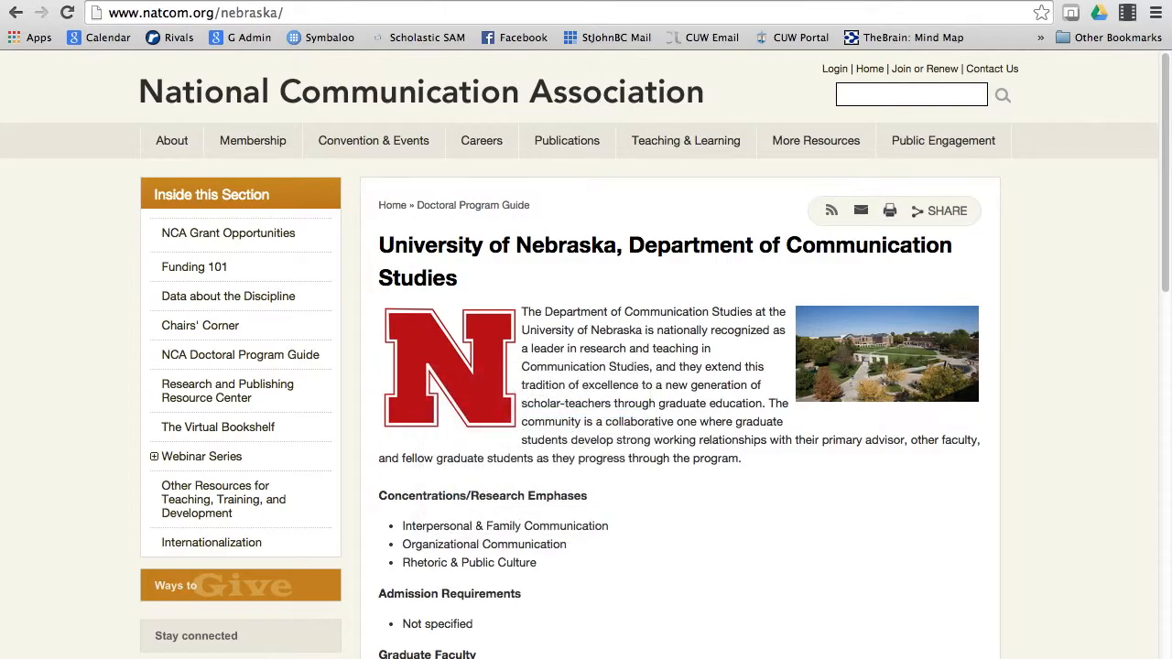
Switch to Microsoft Word, paste the N logo above the letter's date, and shrink it to about 1.3 inches wide
click(1161, 2)
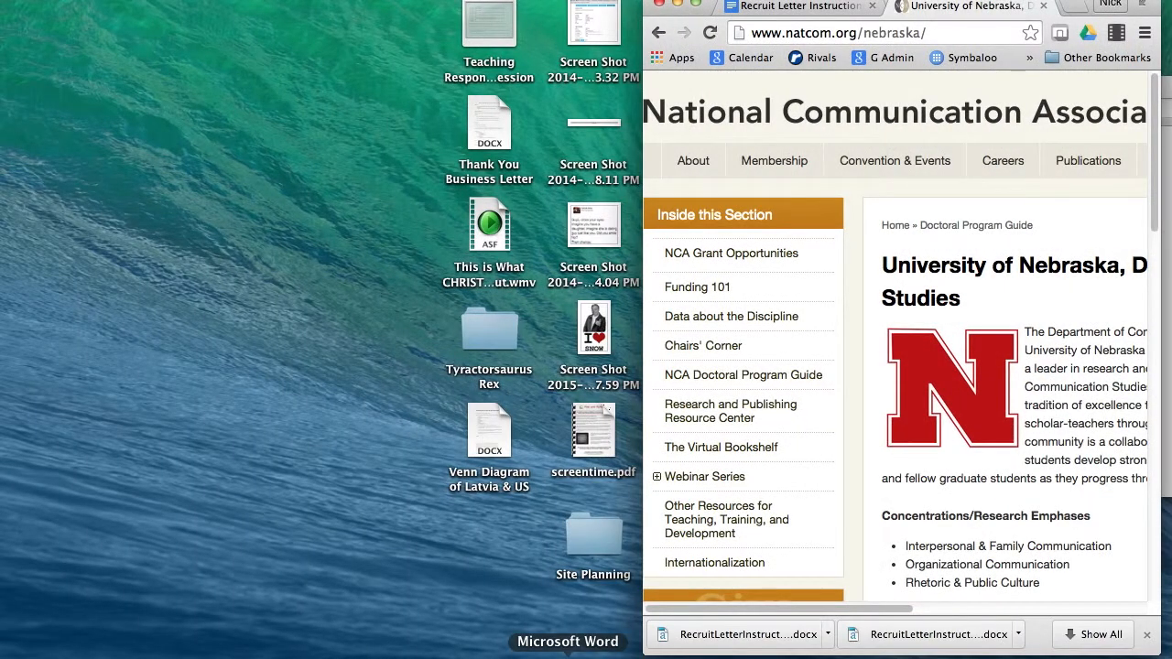
click(568, 656)
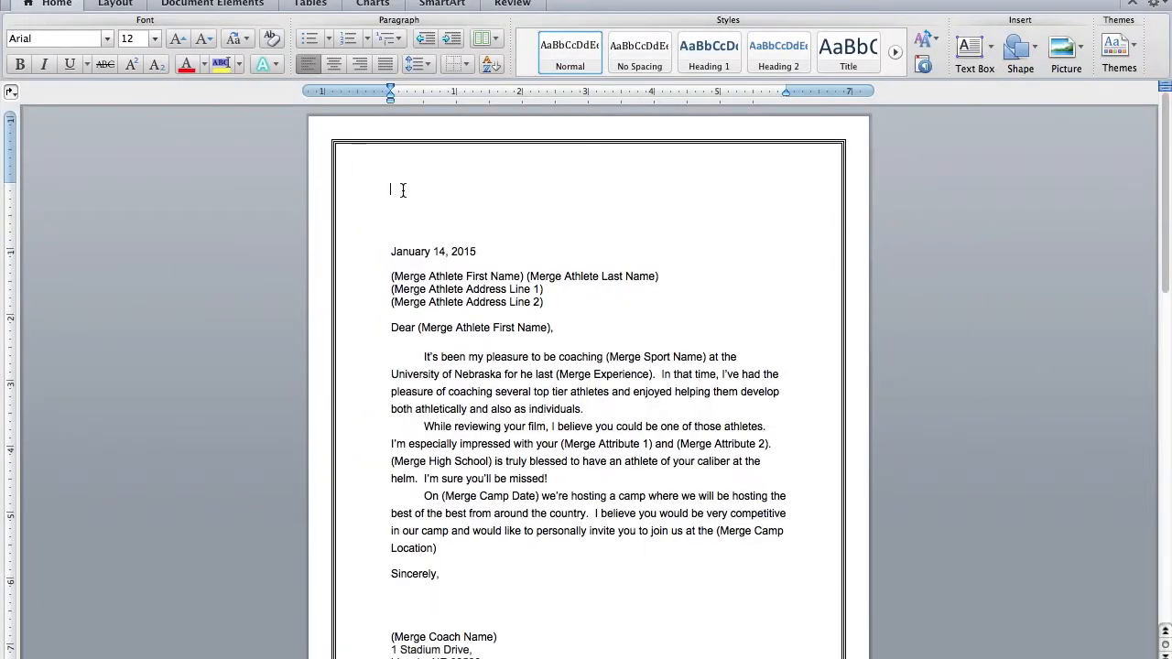
key(super+v)
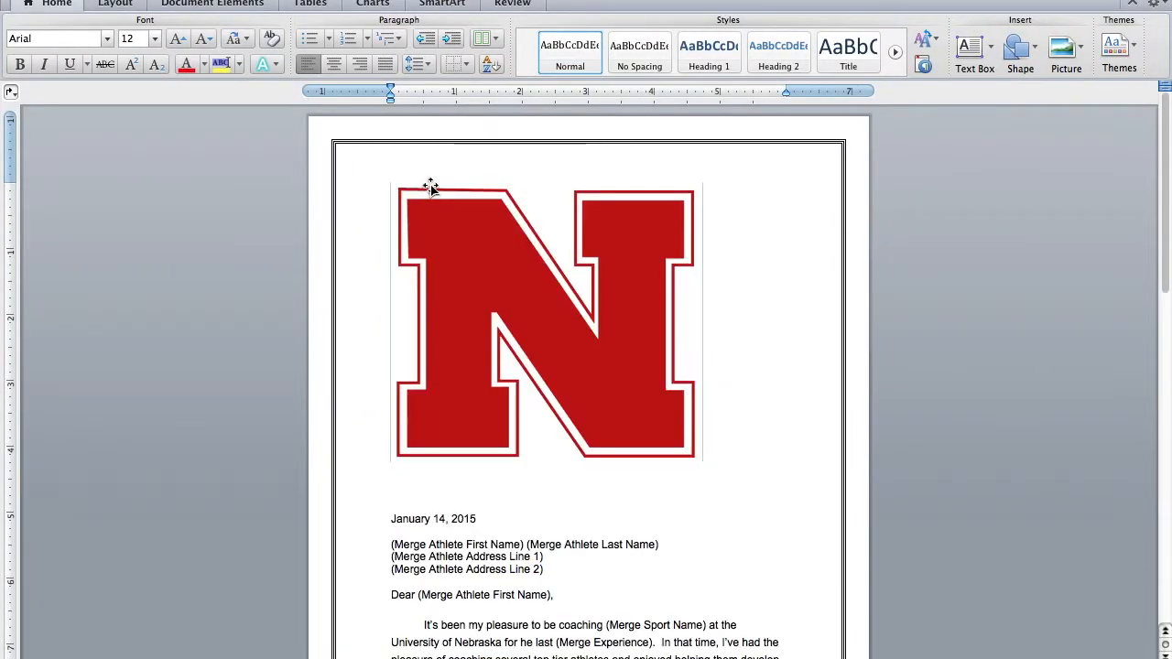
click(534, 303)
drag(702, 462, 473, 256)
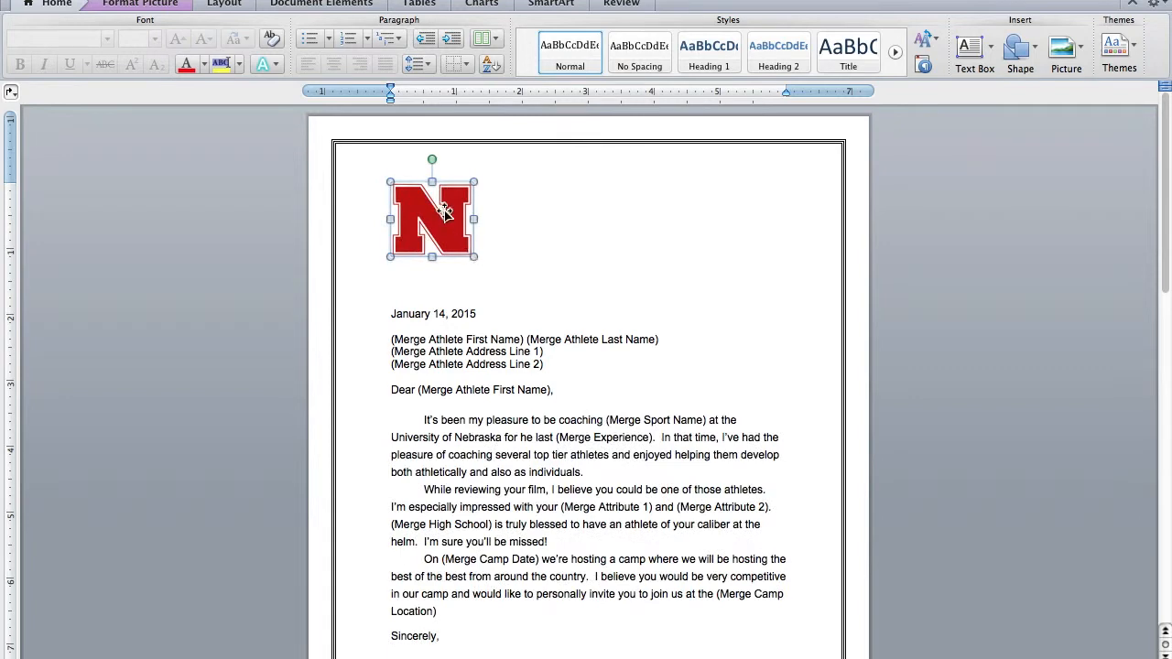
Change the N logo's text wrapping so it floats, and place it inside the upper-left corner of the page border
right_click(445, 210)
mouse_move(513, 392)
click(693, 437)
drag(429, 219, 383, 190)
click(496, 189)
click(540, 357)
Copy the two address lines below the (Merge Coach Name) placeholder at the end of the letter
scroll(540, 352, down, 2)
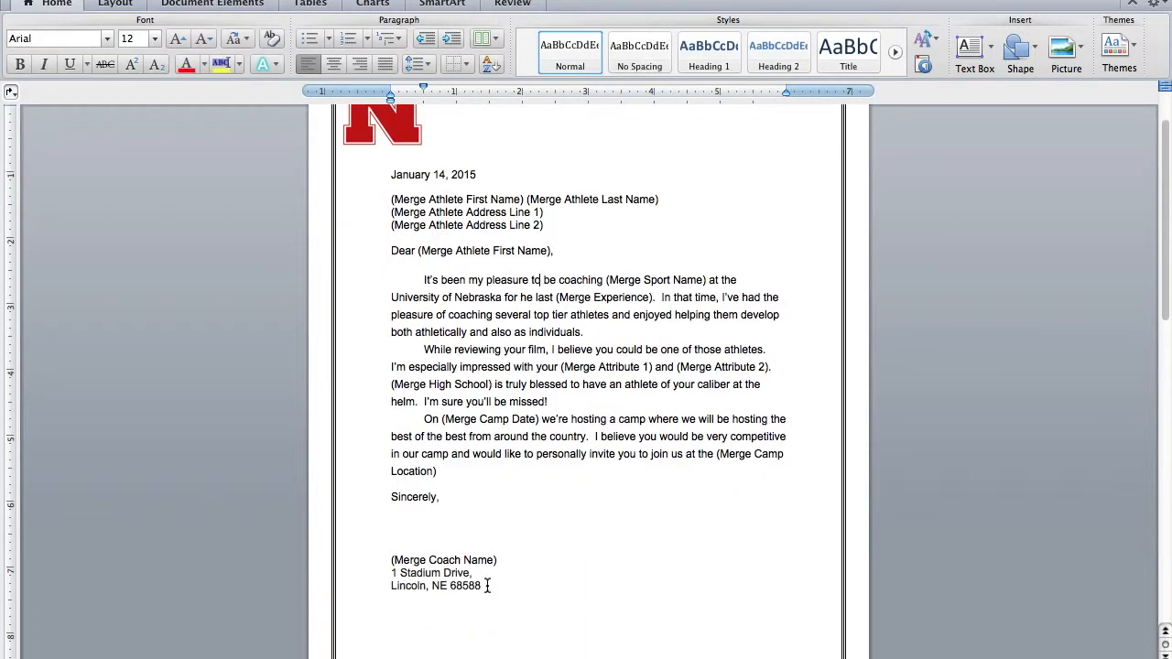
drag(487, 586, 396, 575)
click(569, 463)
Insert a text box beside the N logo and paste the copied address lines into it
scroll(569, 462, up, 2)
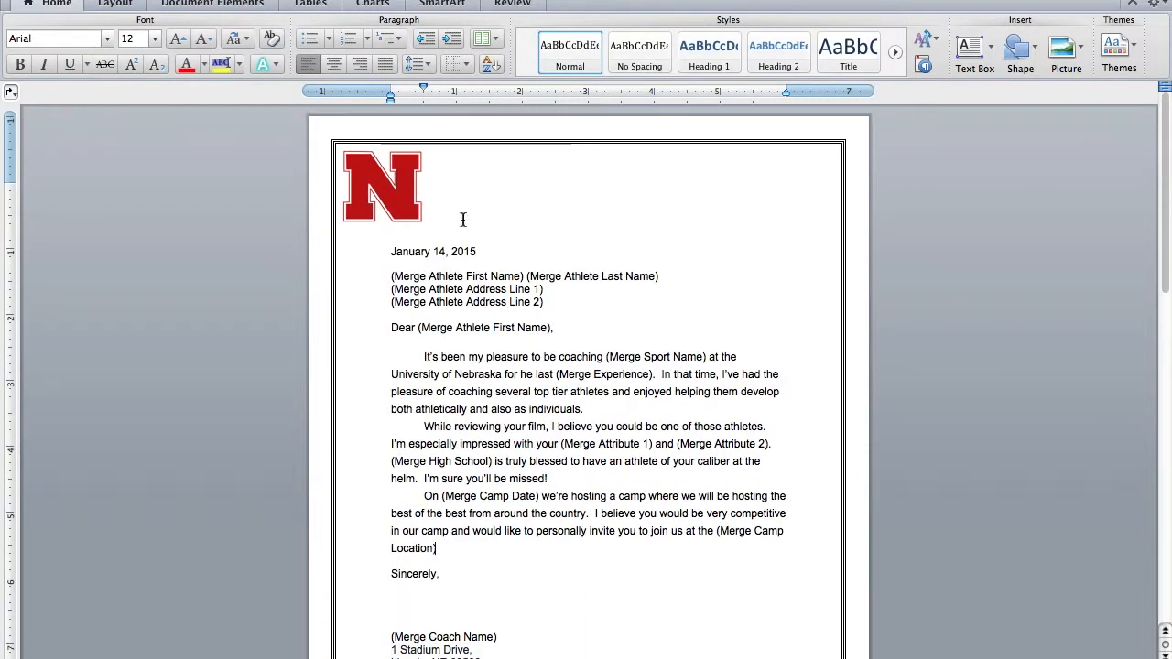
click(398, 188)
click(238, 1)
click(262, 386)
drag(458, 181, 549, 203)
key(super+v)
drag(469, 194, 435, 203)
Add the line "The University of Nebraska" above the address and enlarge the text box so that line fits without wrapping
click(430, 199)
text(The University of Nebraska)
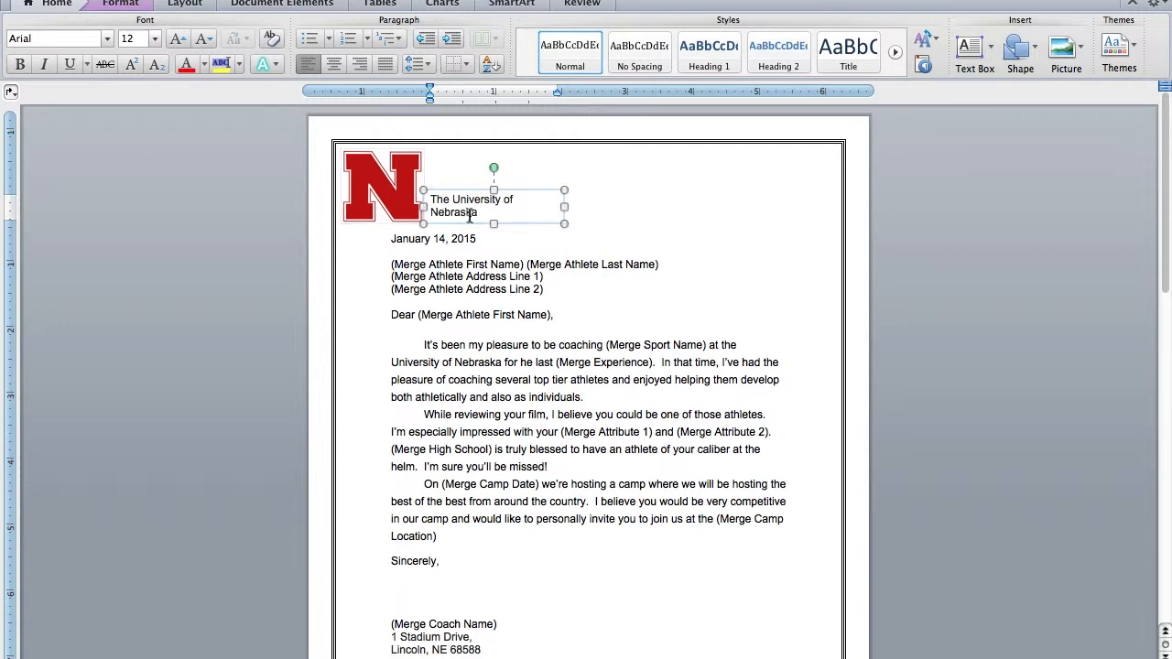
drag(494, 189, 494, 181)
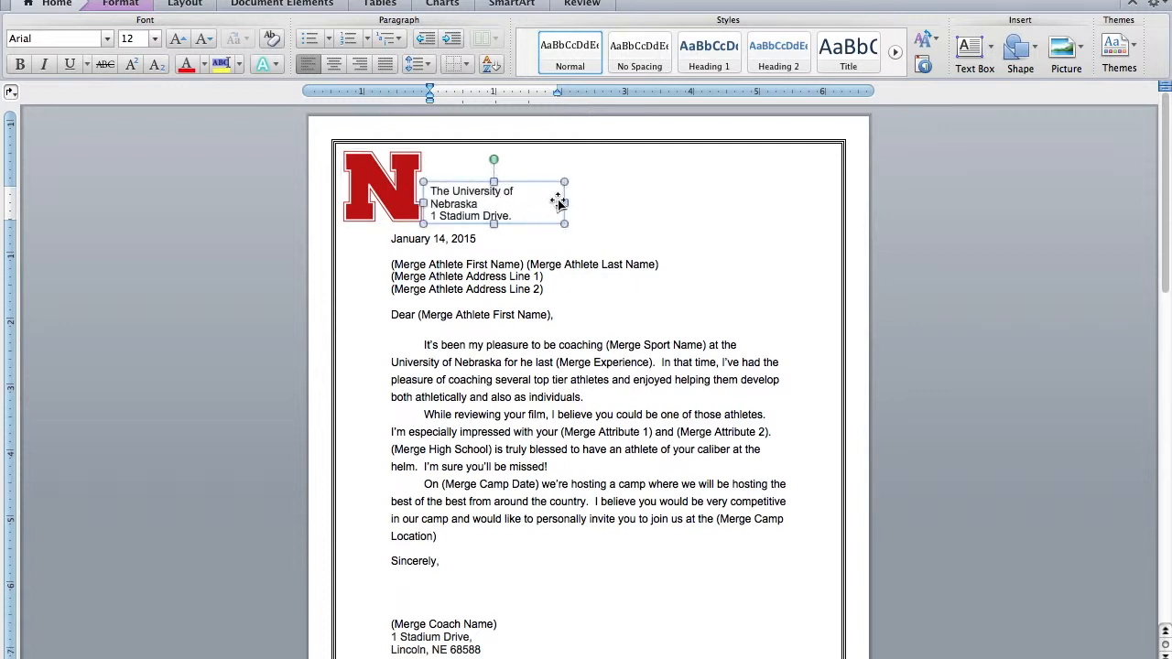
drag(562, 203, 621, 203)
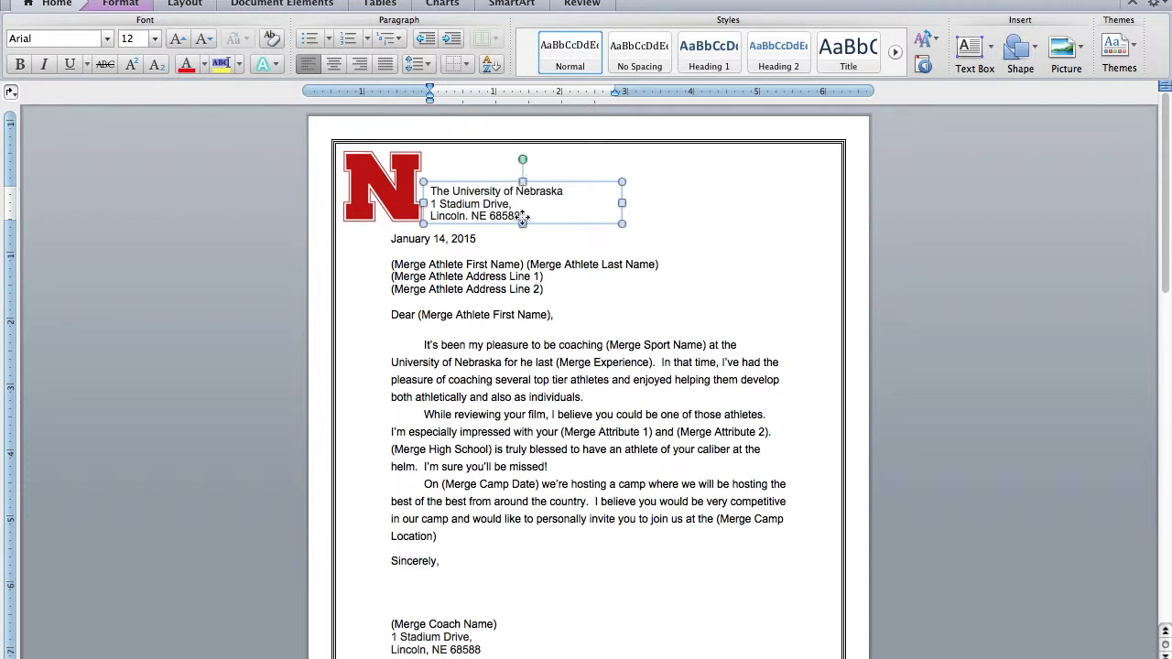
Increase the font size of the letterhead text beside the logo and adjust its text box to fit
key(super+shift+period)
drag(532, 221, 532, 225)
click(394, 240)
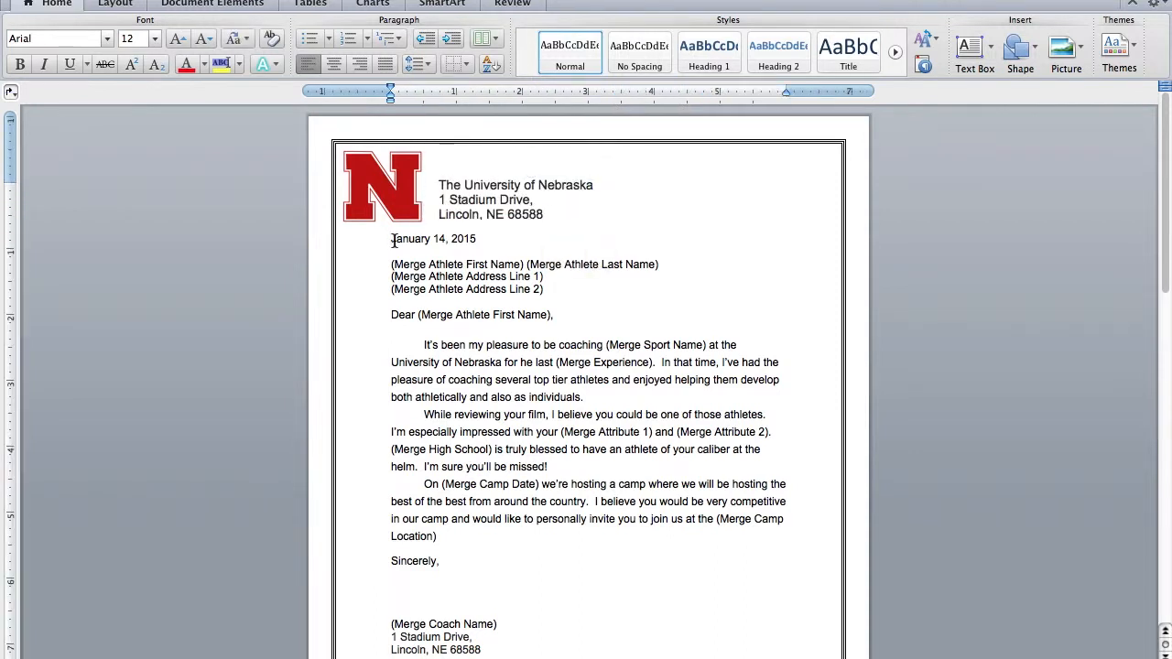
Add blank lines above the date to leave space between the letterhead and the letter's date line
click(365, 186)
key(Return)
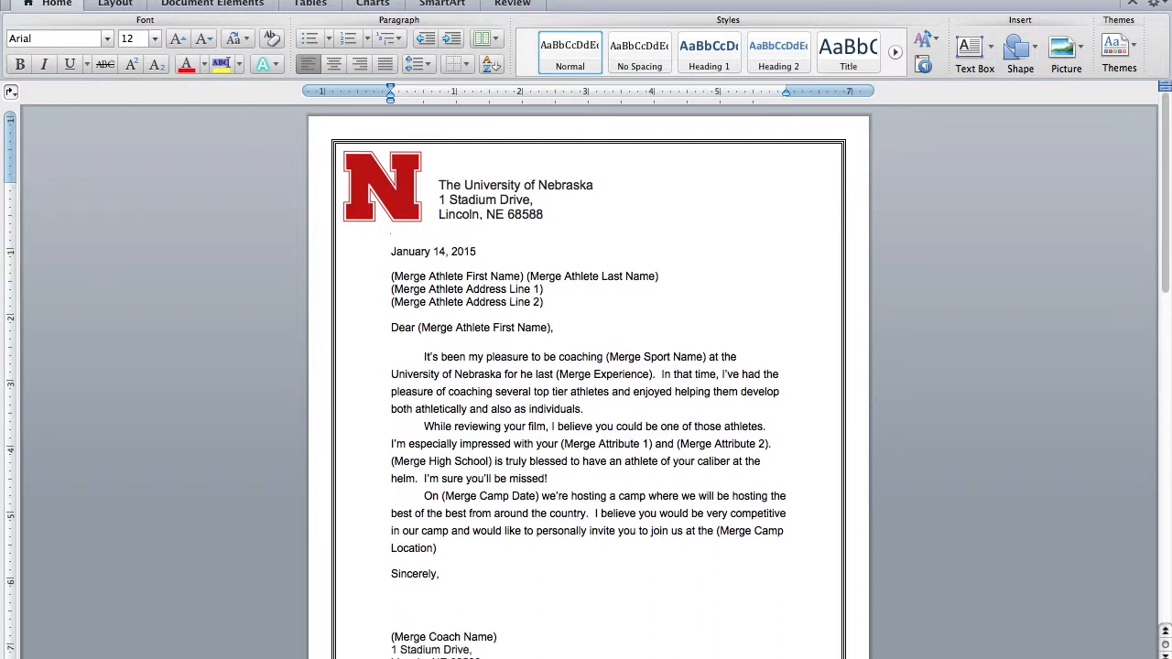
key(Return)
click(364, 449)
click(557, 409)
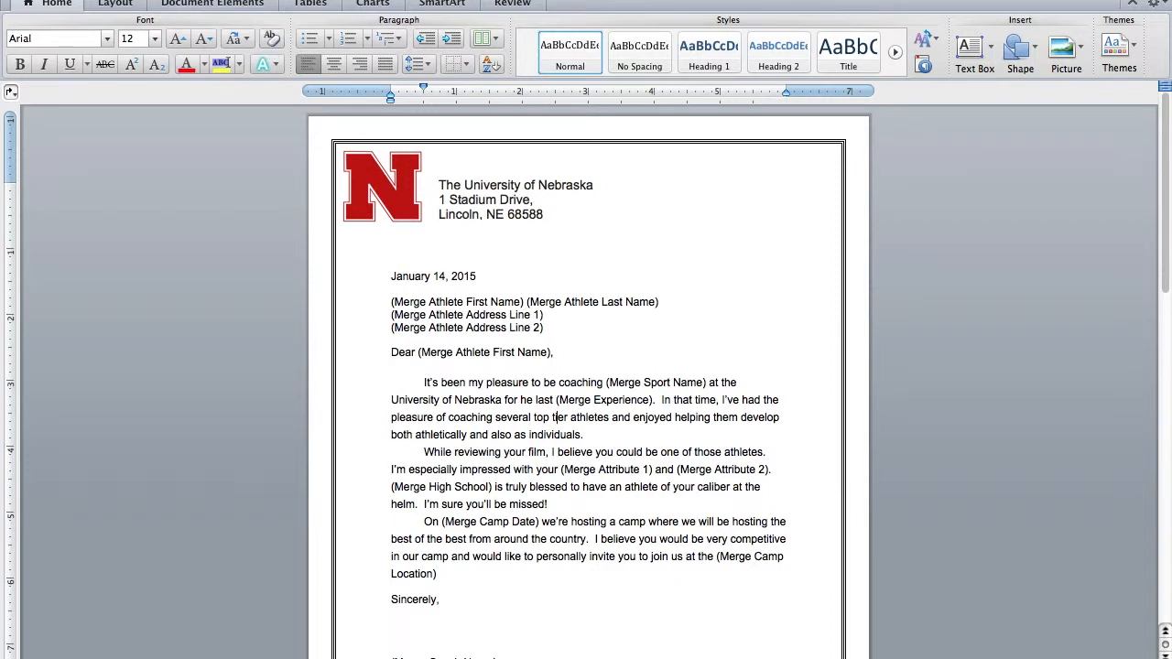
Draw a straight horizontal line shape under the letterhead, spanning nearly the full width inside the page border
click(238, 1)
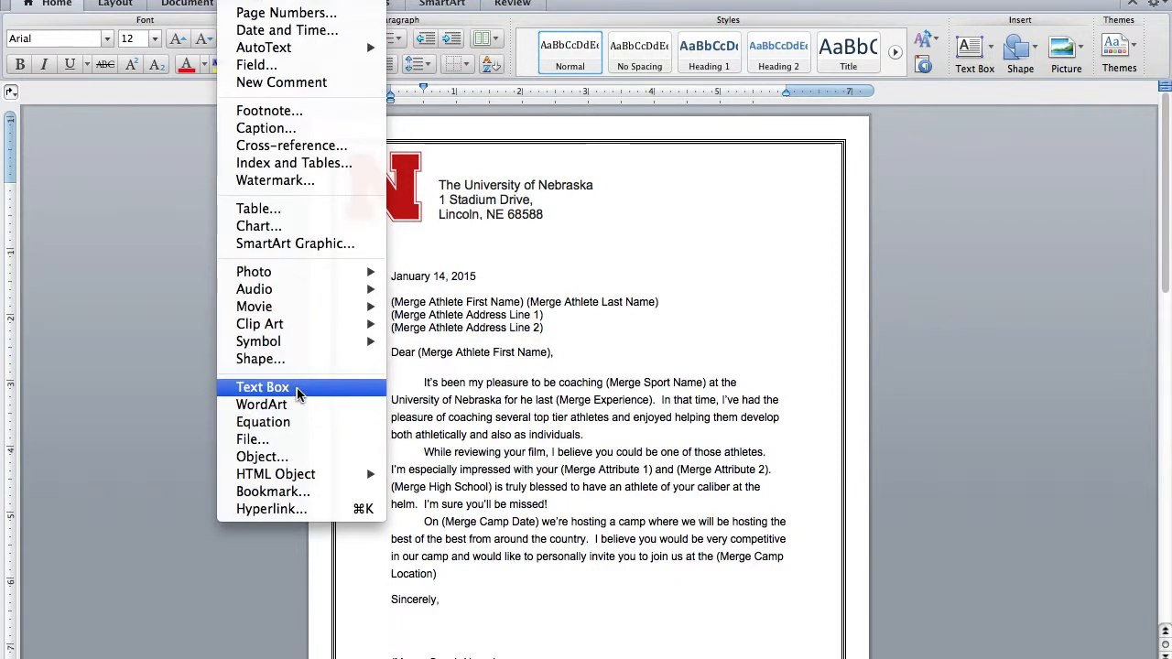
click(260, 358)
scroll(183, 330, down, 5)
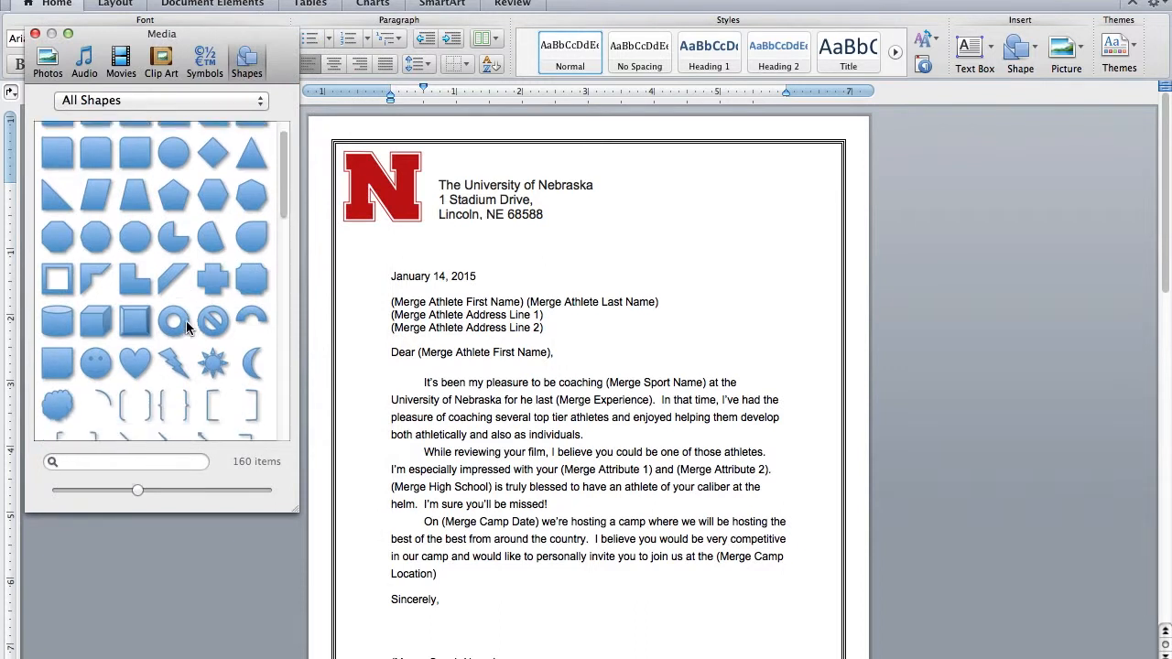
click(135, 327)
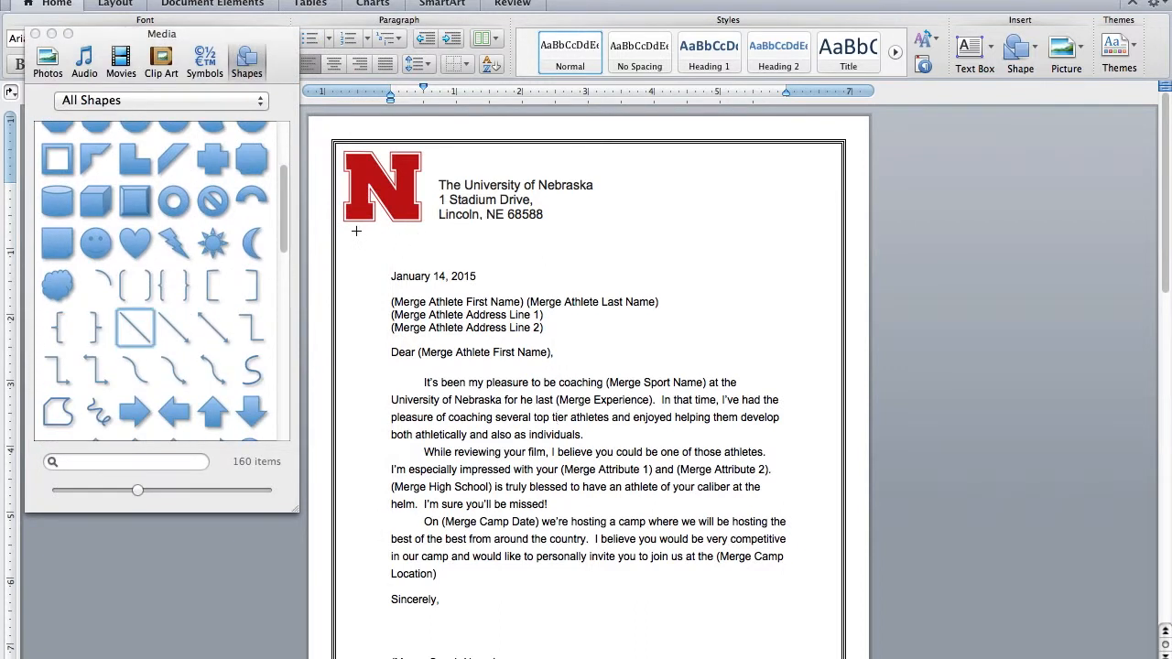
drag(343, 230, 822, 230)
Change the colour of the line under the letterhead to red and close the shape browser
right_click(821, 230)
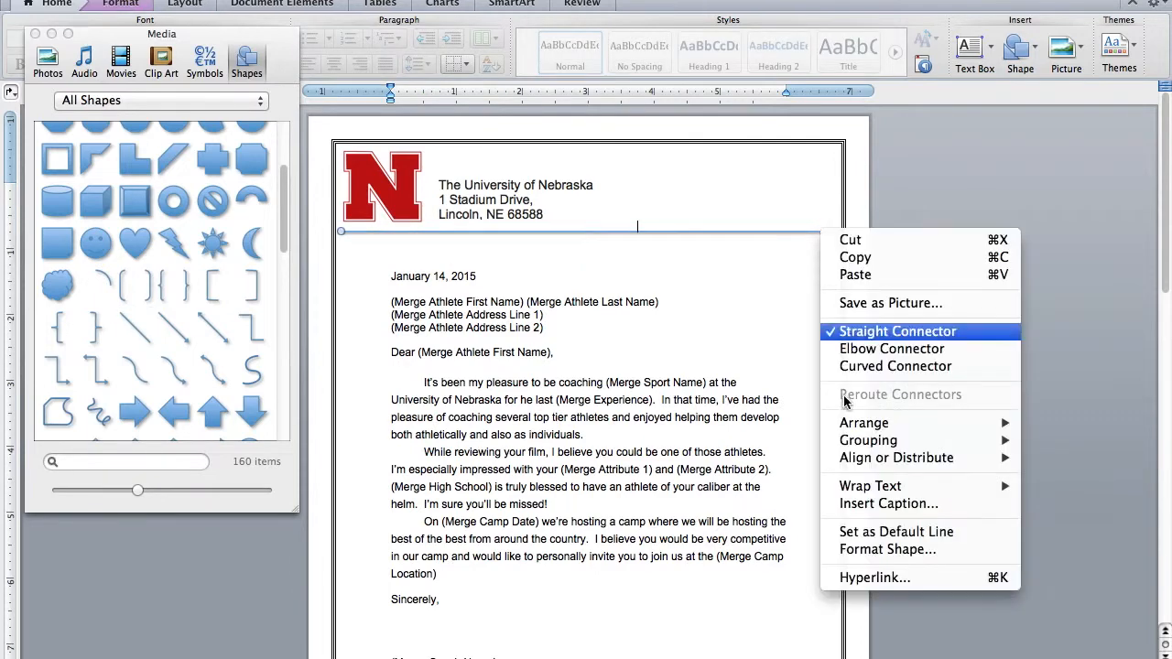
click(887, 549)
click(352, 52)
click(307, 205)
key(Return)
click(428, 407)
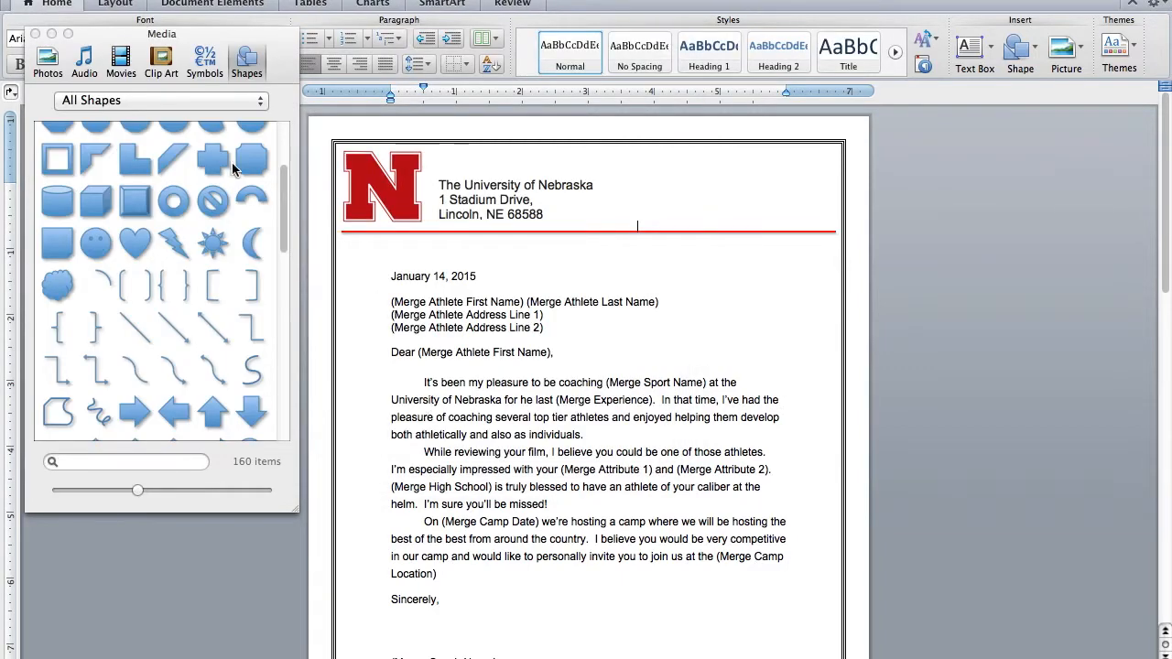
click(35, 34)
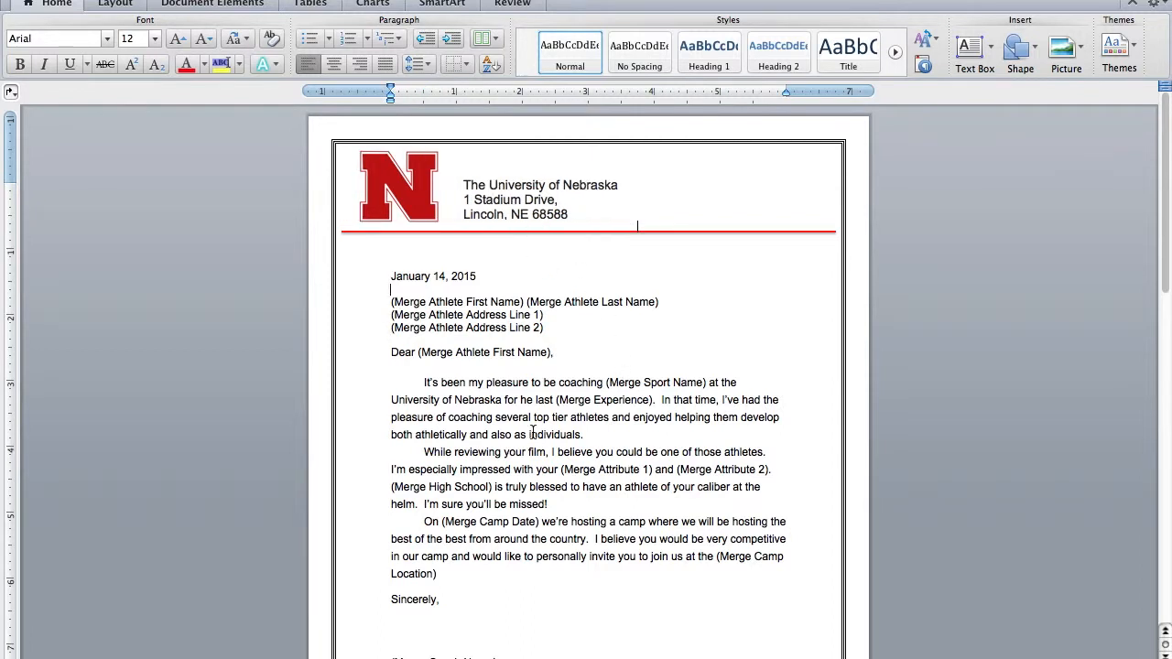
Delete the completed "Add a letterhead for the University" instruction box on the second page
scroll(532, 432, down, 15)
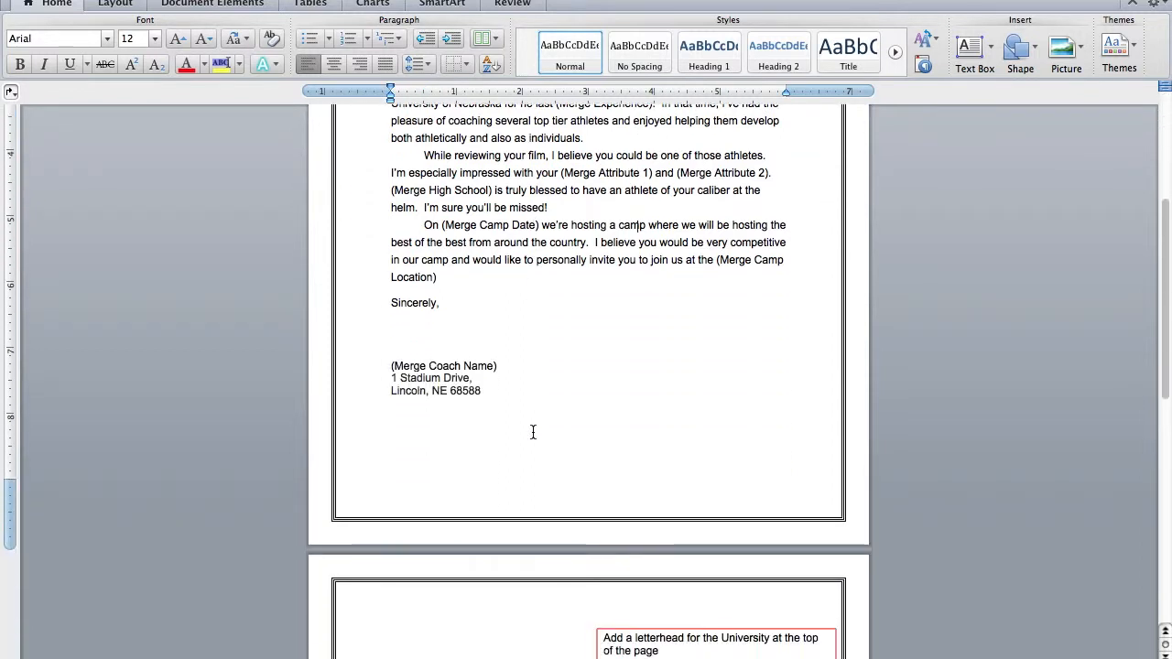
click(638, 394)
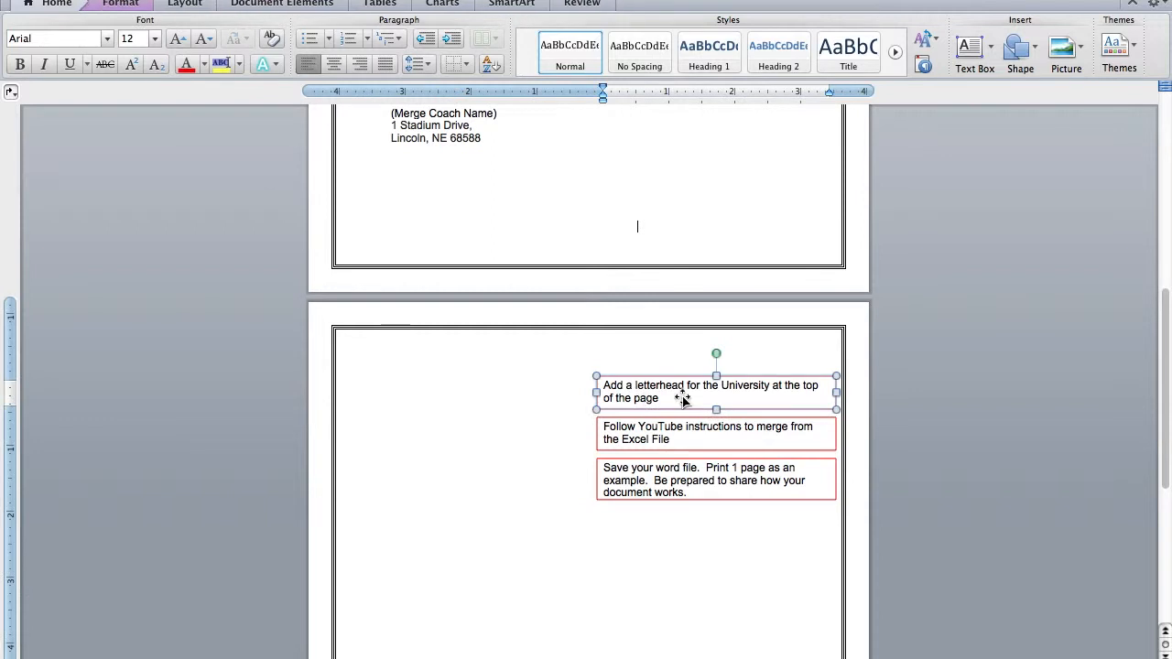
key(Delete)
Move the two remaining instruction boxes, about merging and saving, from the second page to the first page beside the closing address
click(675, 428)
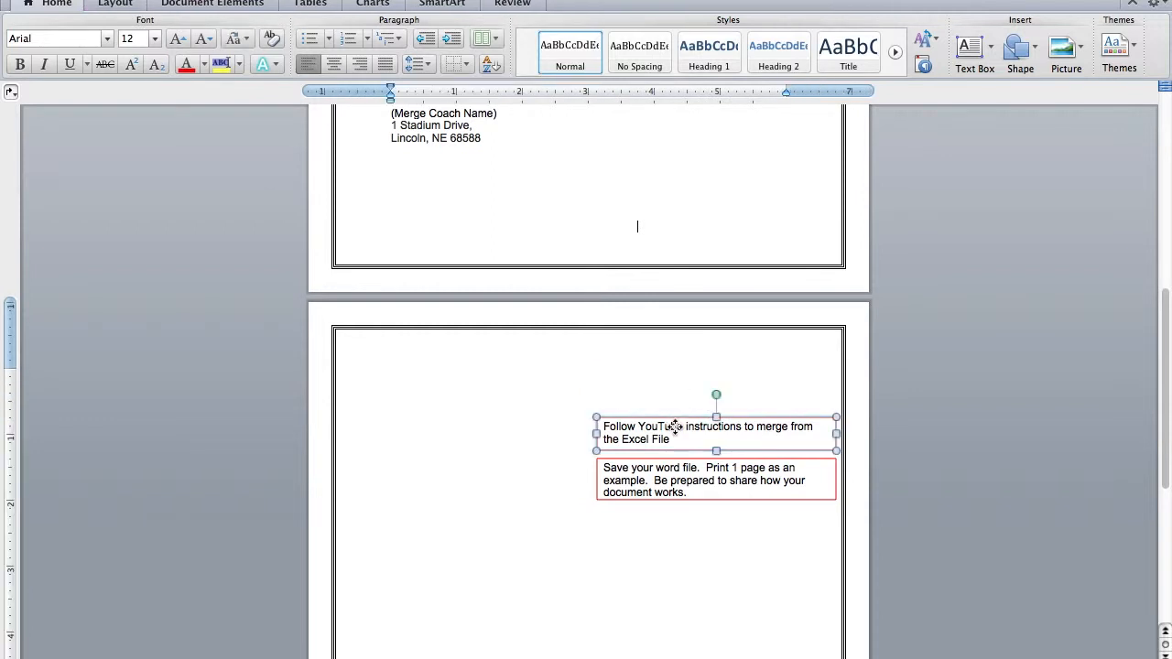
drag(676, 430, 635, 137)
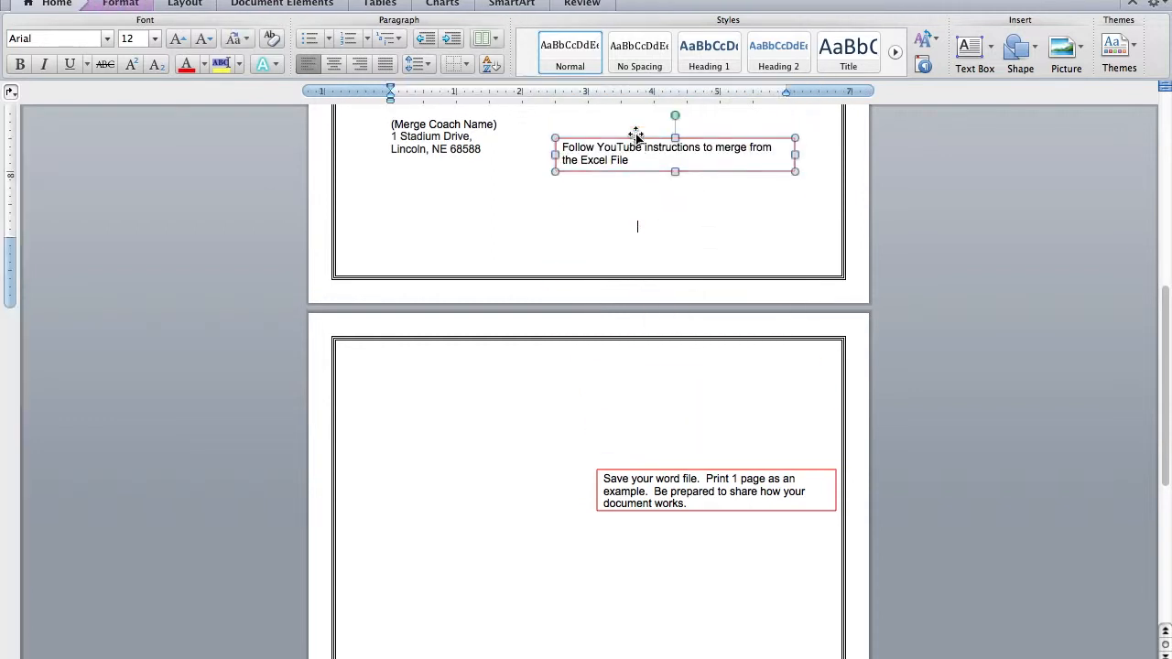
click(675, 491)
drag(675, 492, 633, 215)
scroll(633, 214, up, 5)
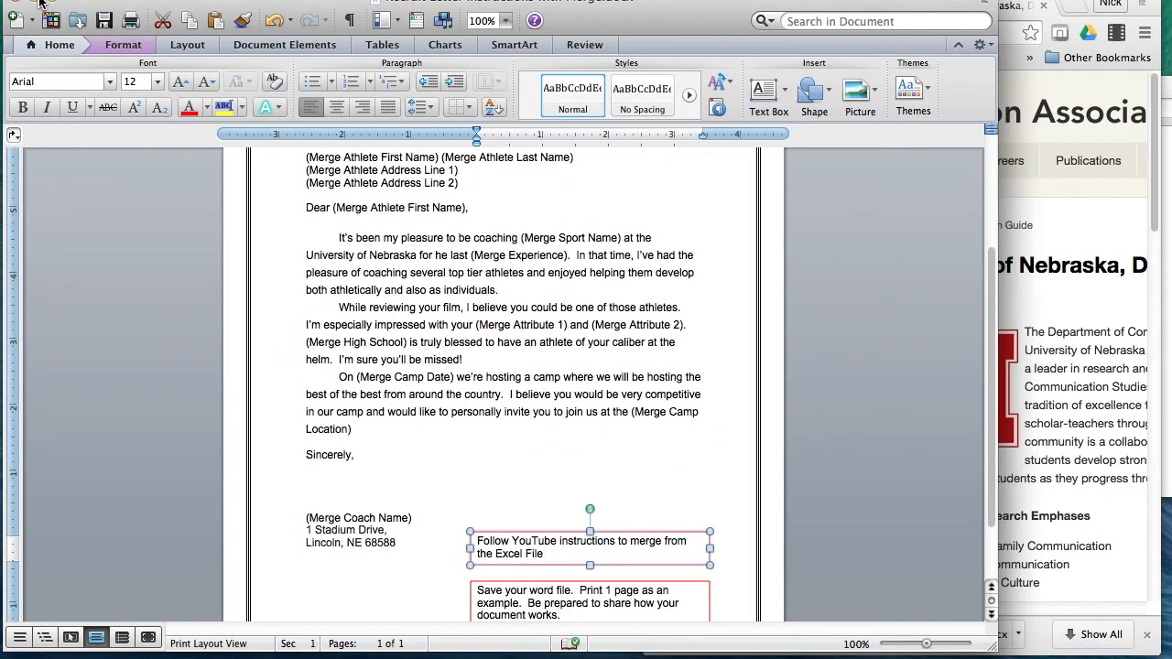
Switch from the Word letter to the browser and open the Recruit List Database spreadsheet in Google Sheets
click(39, 2)
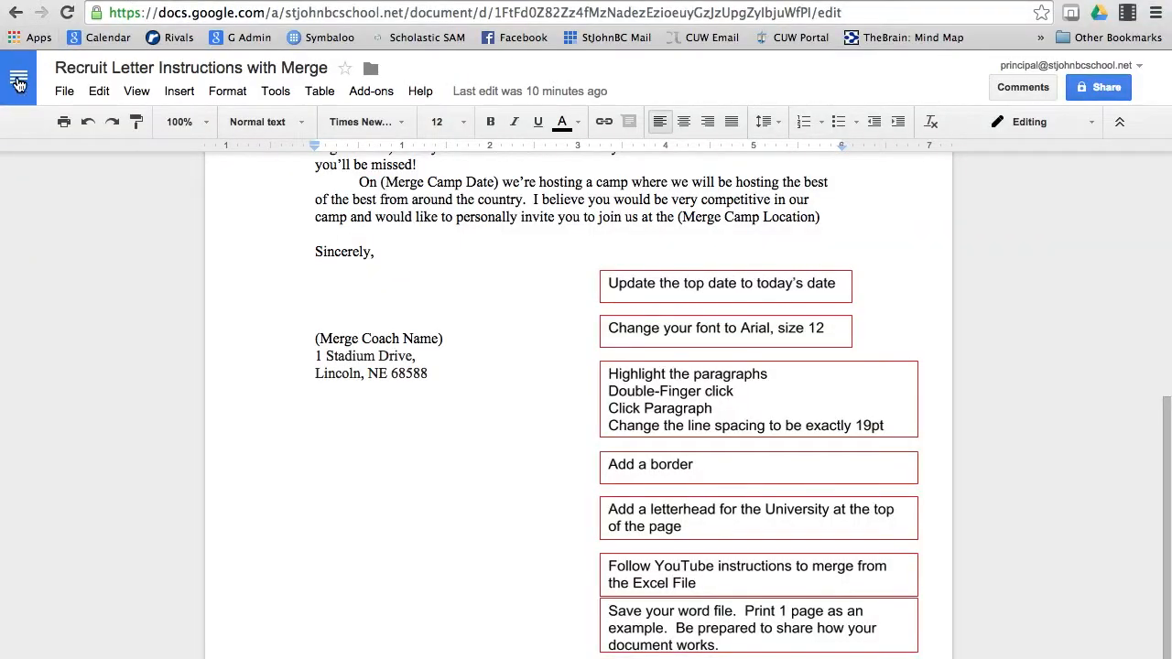
click(17, 84)
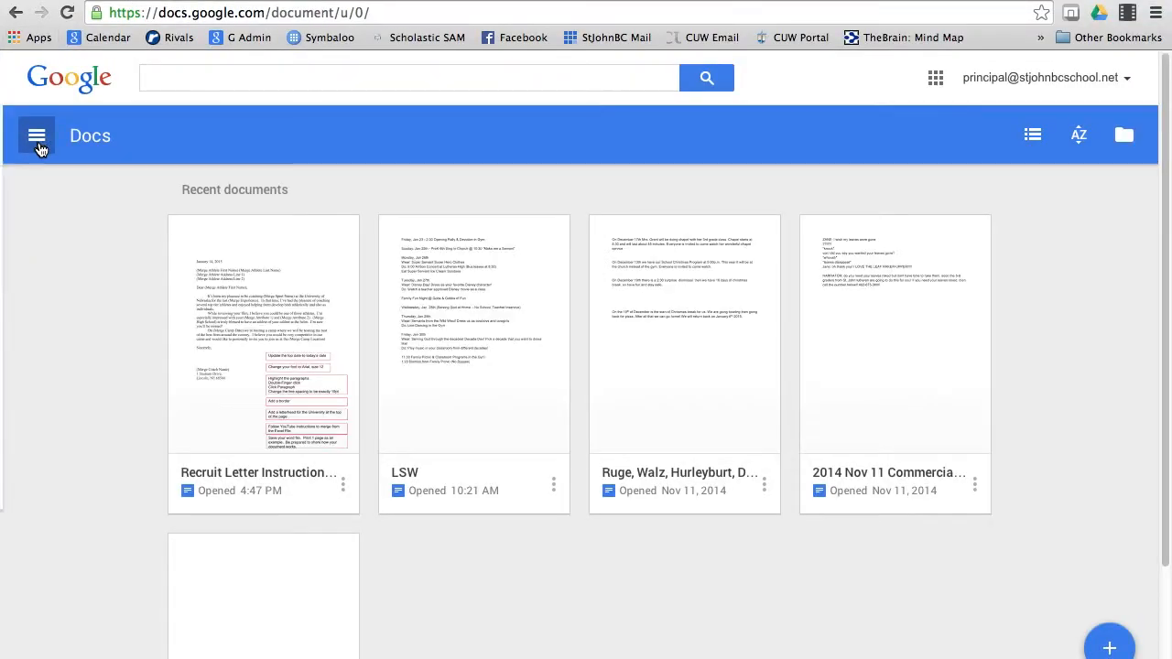
click(36, 138)
click(87, 249)
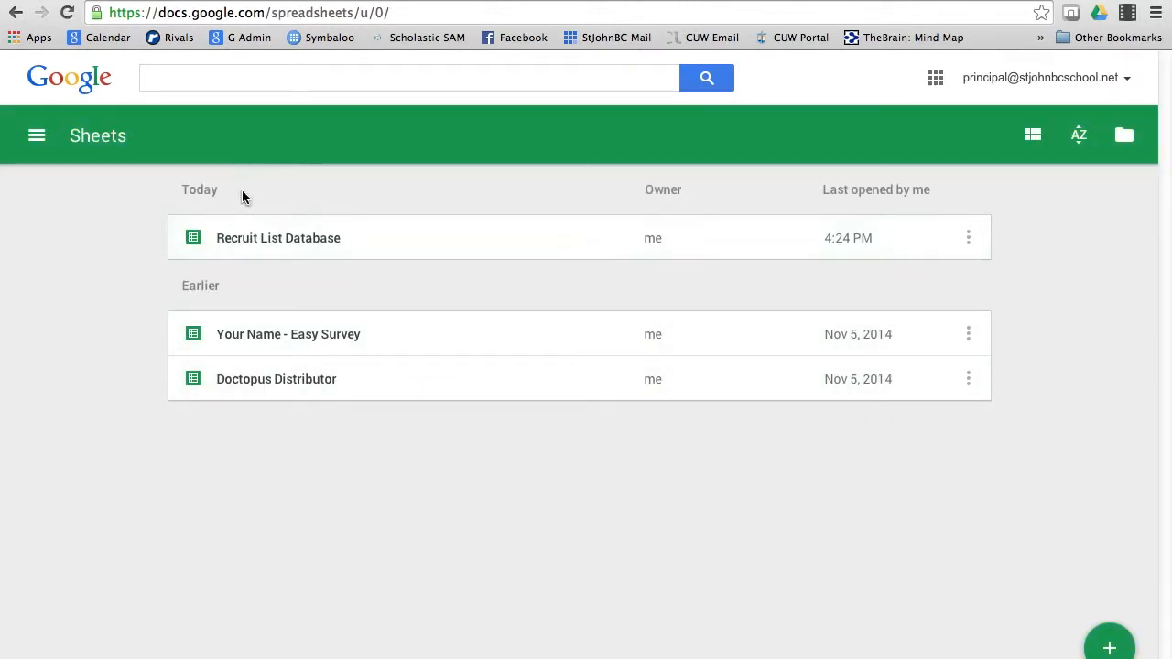
click(248, 241)
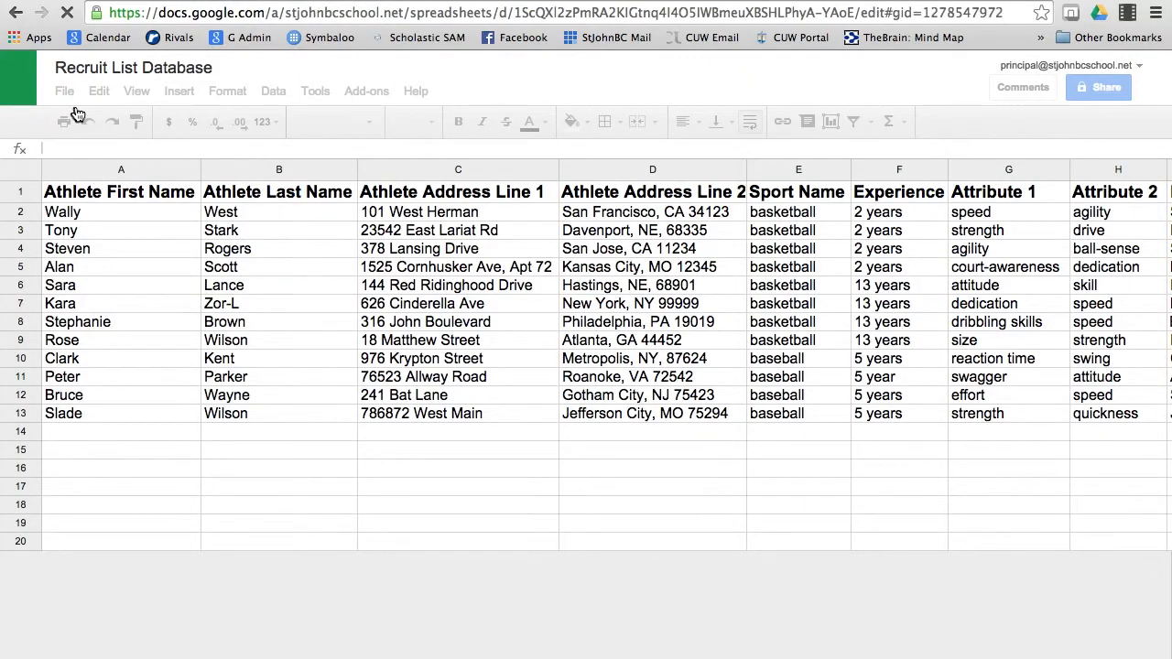
Download the Recruit List Database as a Microsoft Excel (.xlsx) file
click(69, 94)
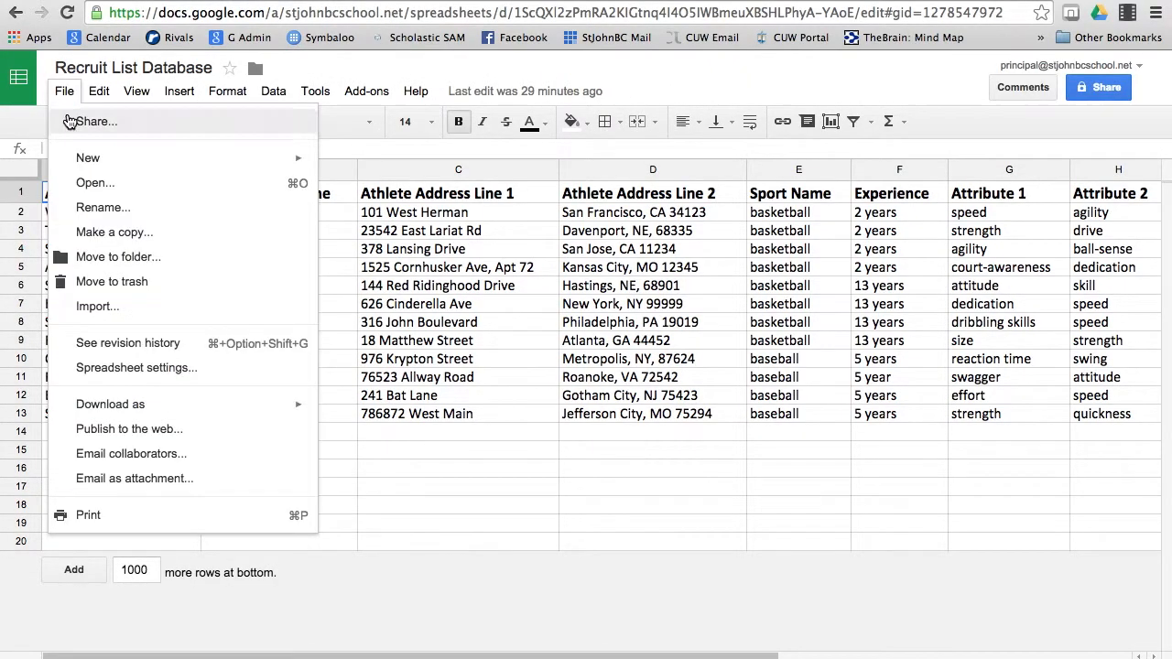
mouse_move(155, 412)
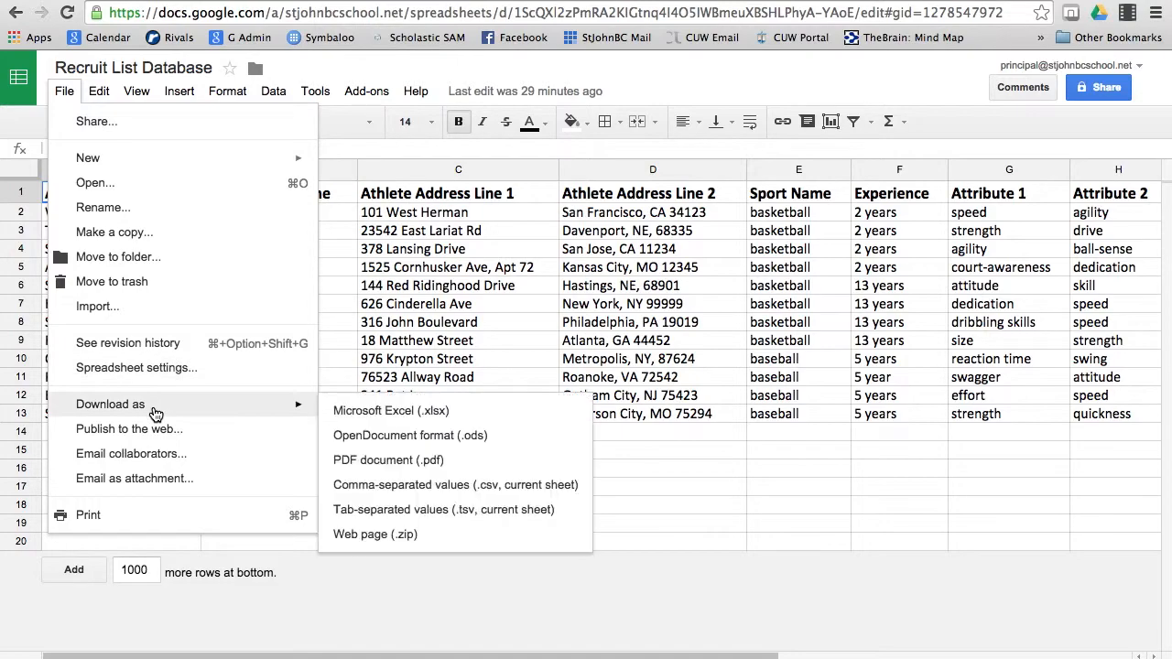
click(393, 414)
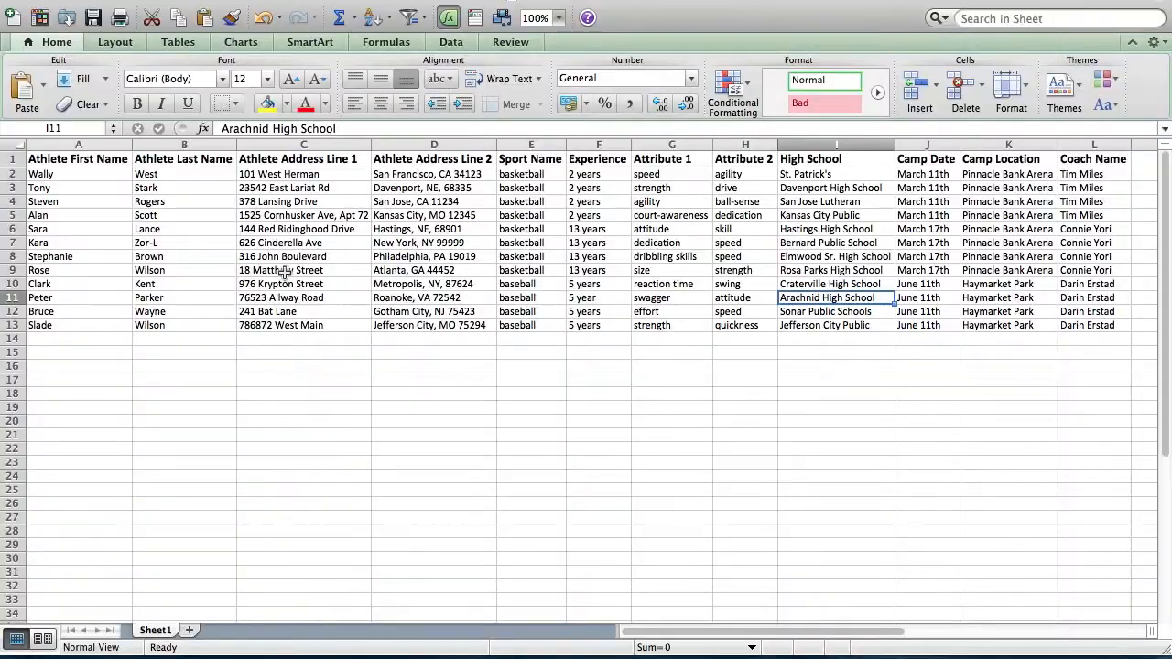
Examine the recruit list in Excel, going through its column headings from Athlete First Name to Attribute 2
click(380, 422)
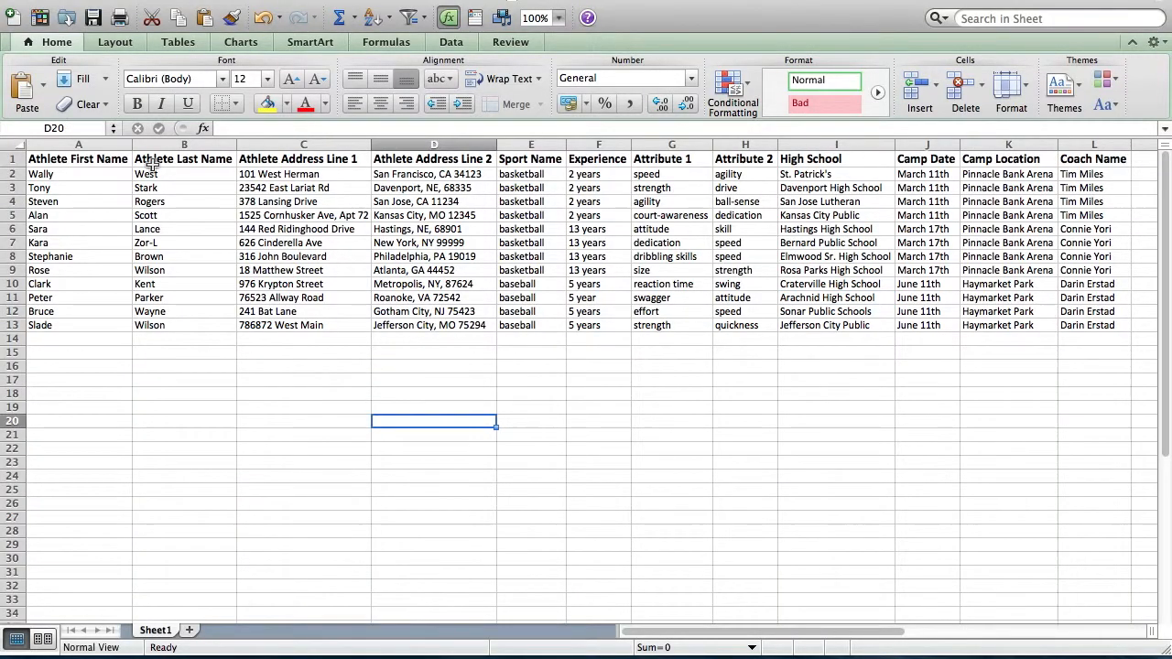
drag(113, 159, 1068, 322)
click(971, 454)
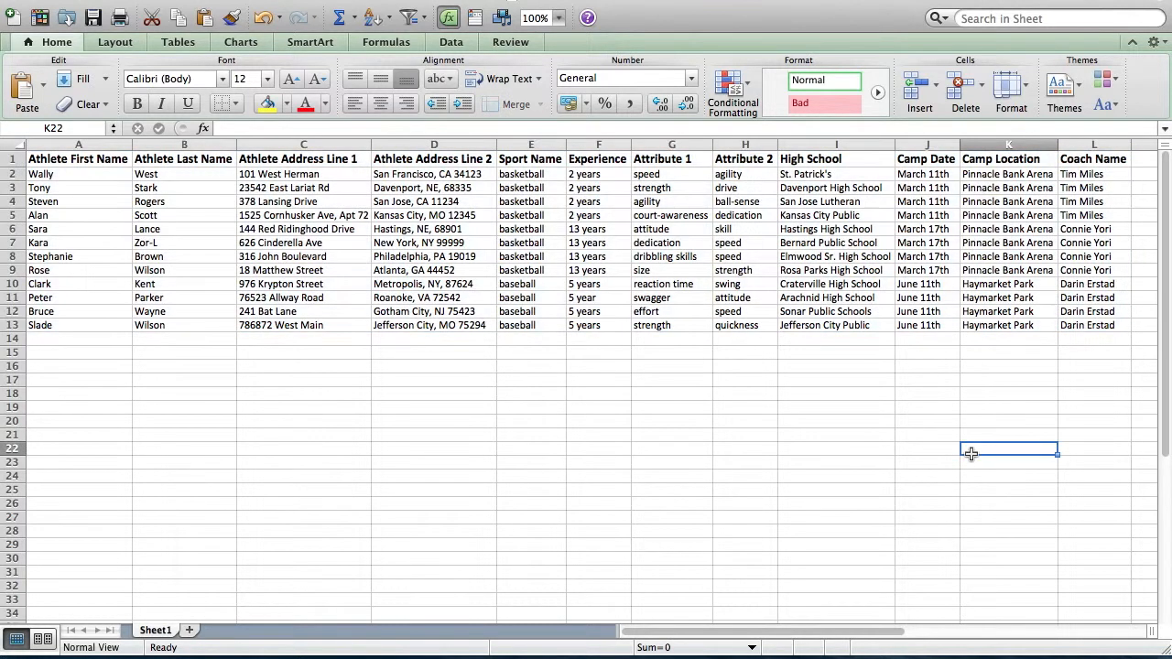
click(75, 160)
click(150, 174)
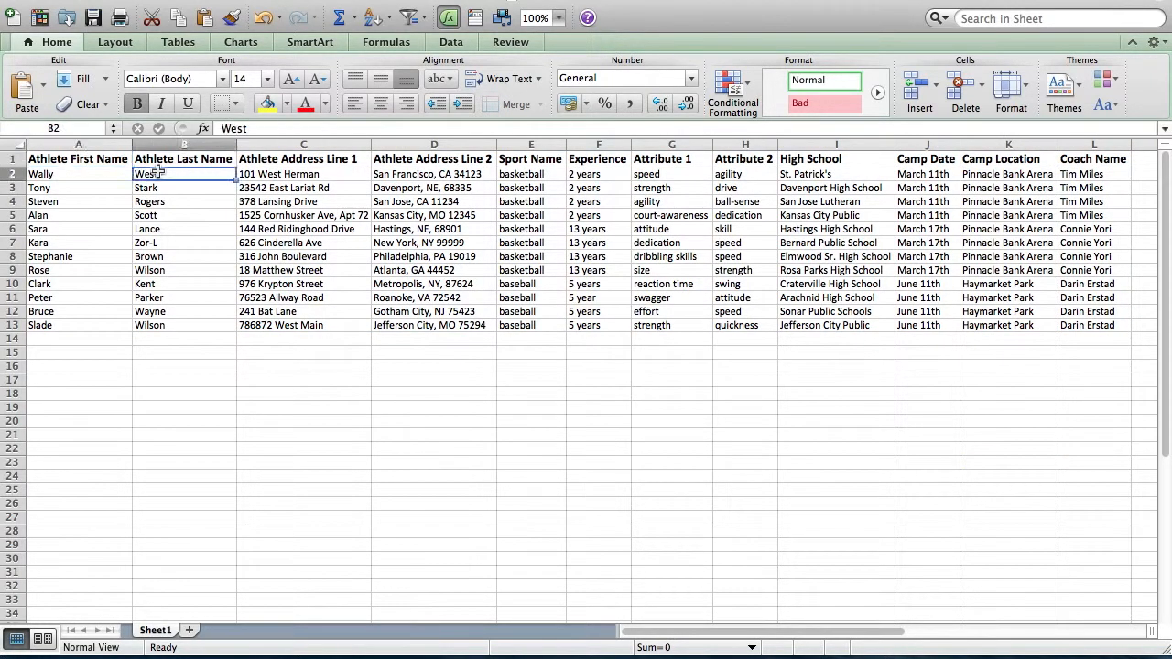
click(295, 161)
click(452, 162)
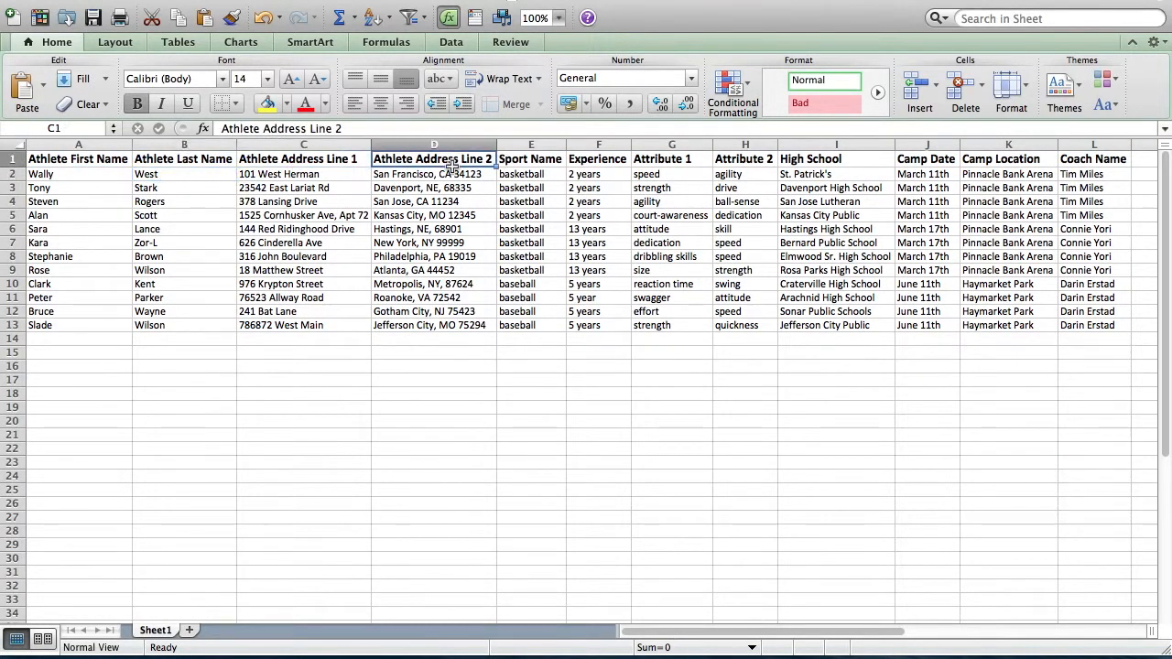
click(531, 163)
click(591, 170)
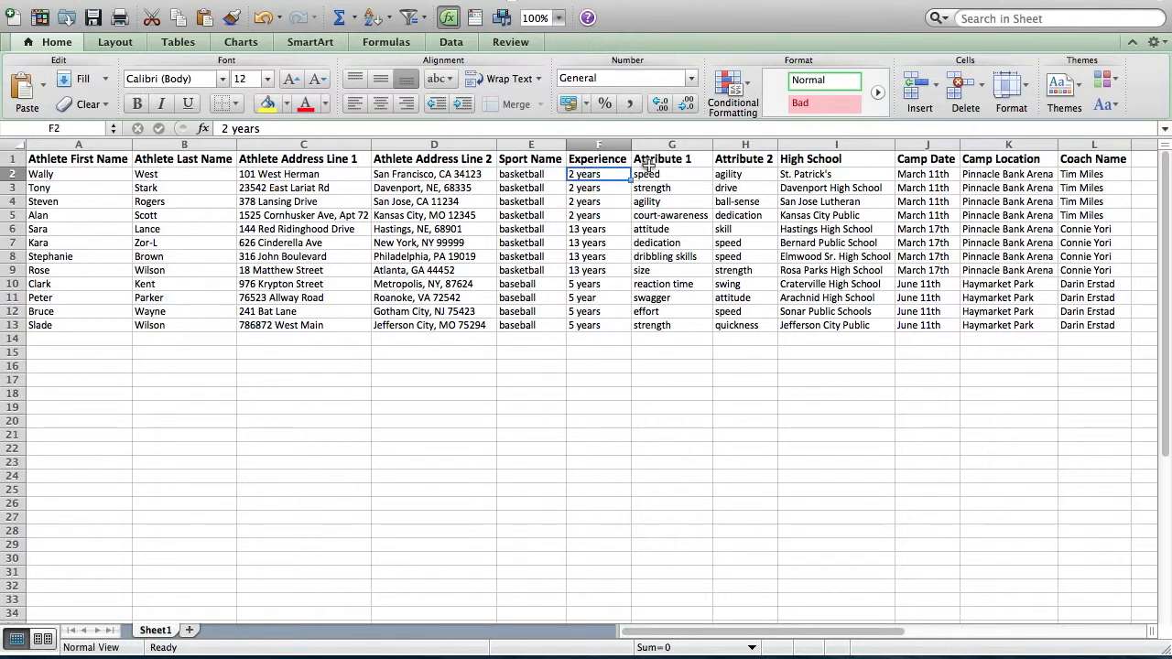
click(648, 163)
click(751, 161)
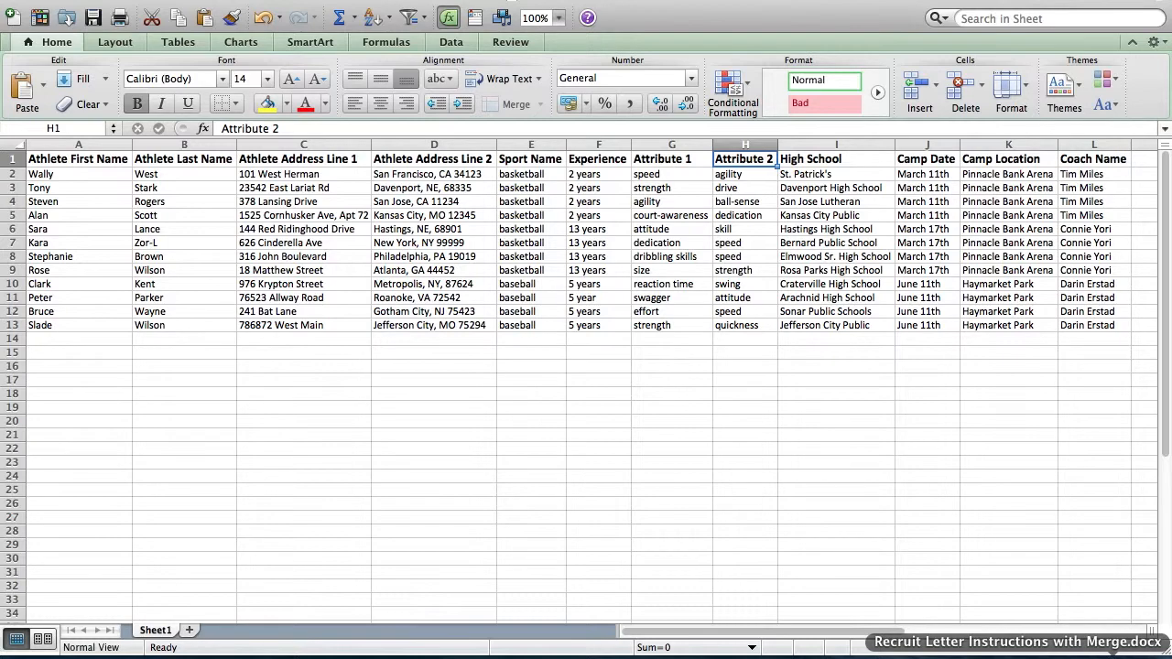
Switch back to the Word letter and compare its merge placeholders with the column headings in the Excel recruit list
click(1016, 652)
scroll(552, 445, up, 3)
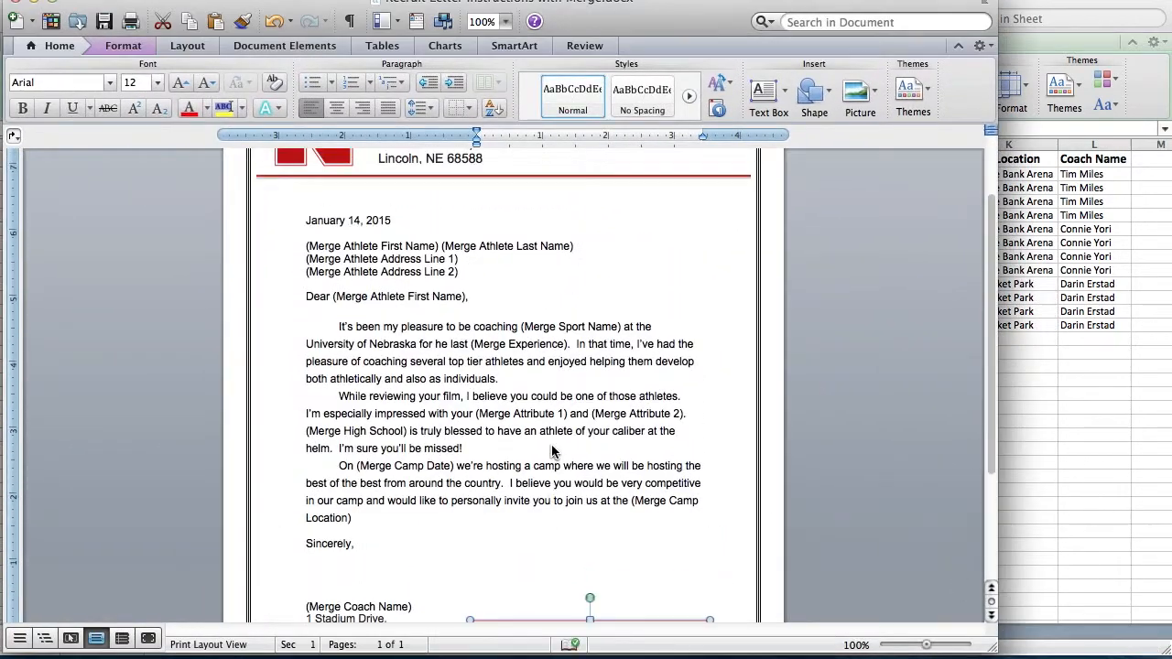
scroll(552, 445, up, 2)
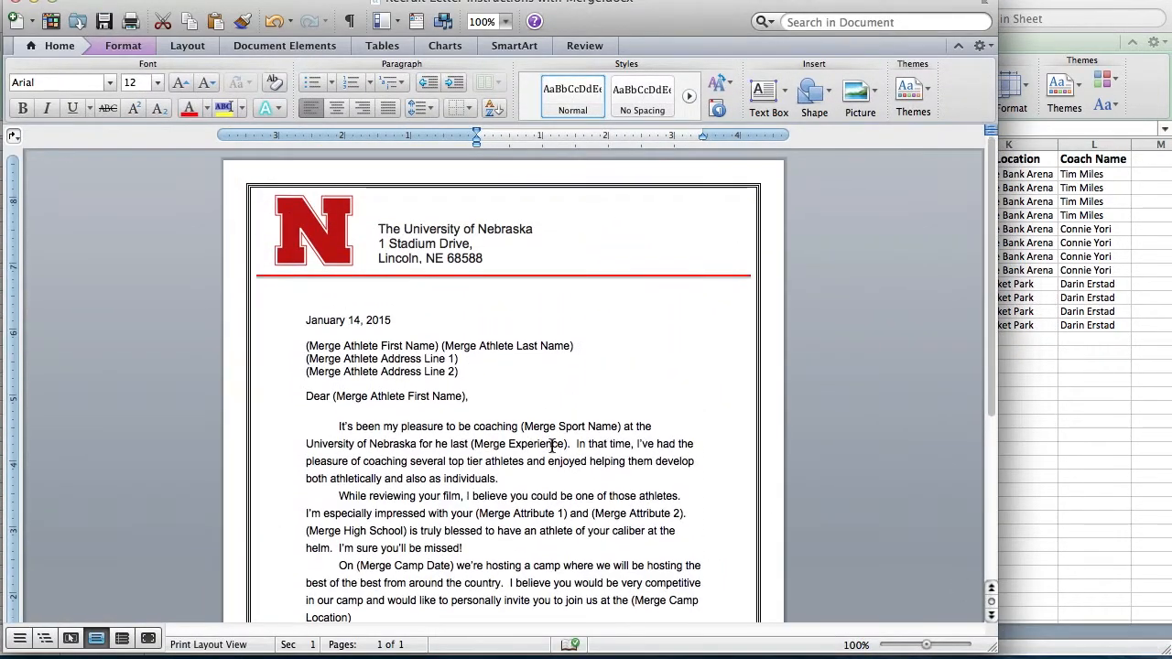
scroll(552, 445, down, 5)
scroll(552, 445, up, 6)
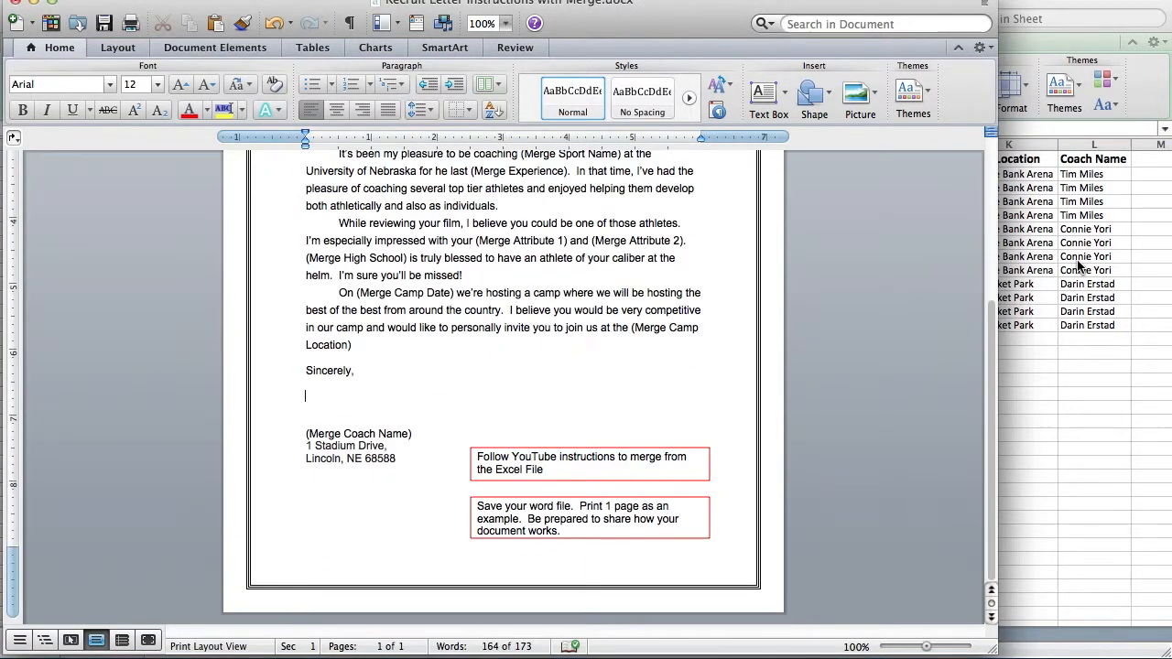
scroll(652, 236, up, 4)
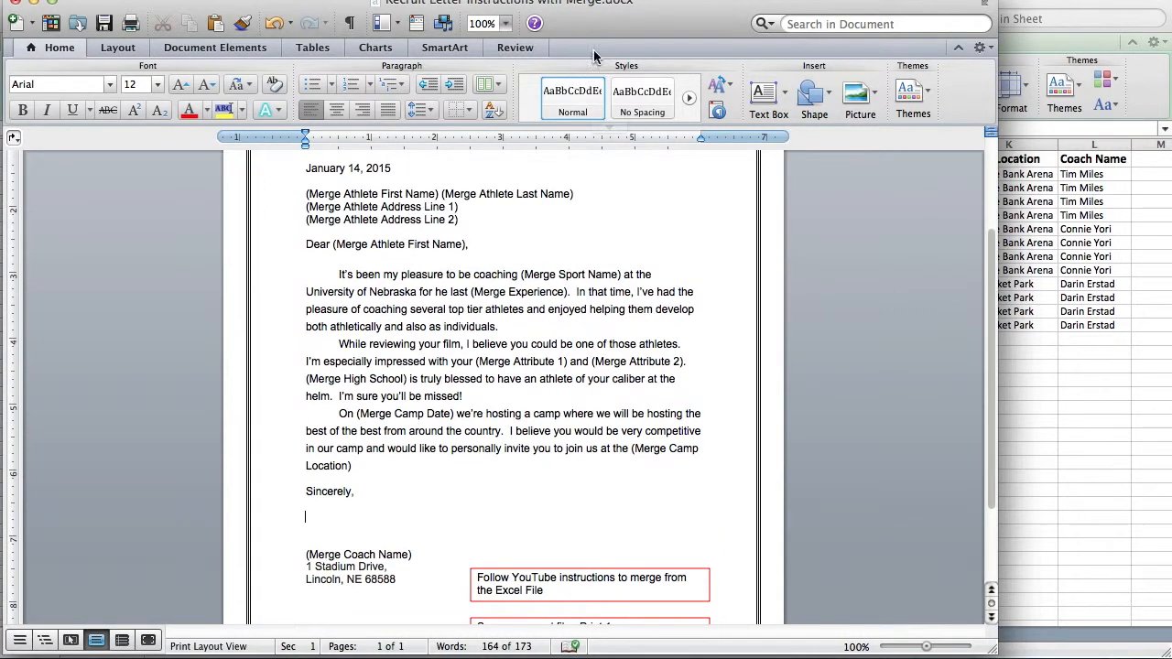
drag(604, 26, 682, 332)
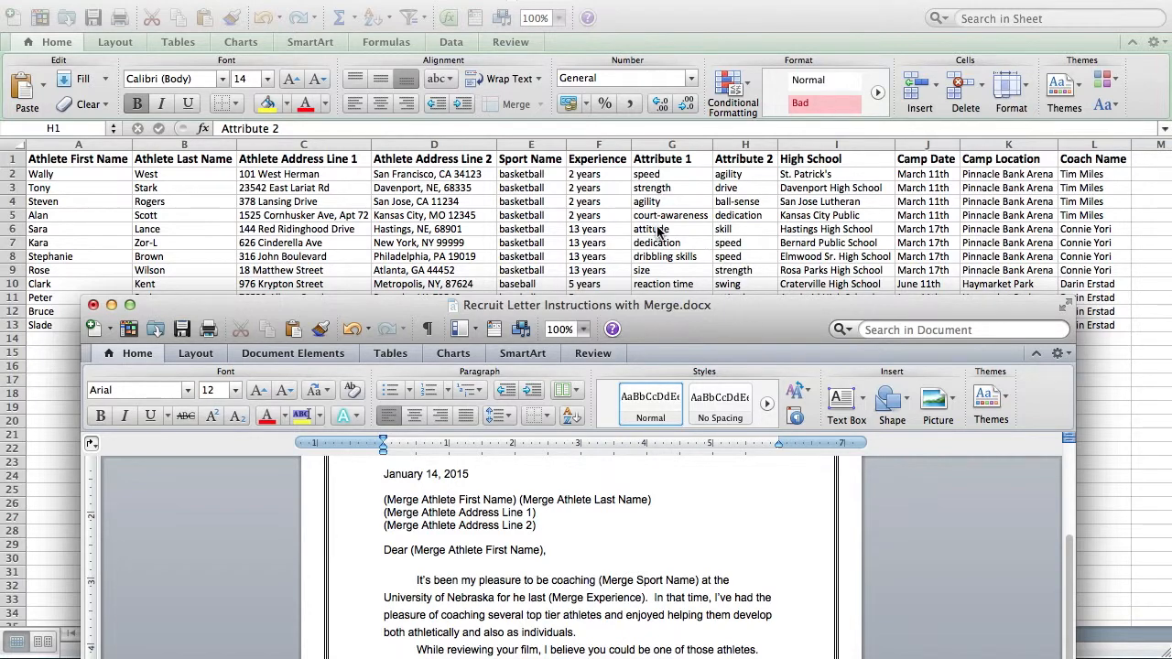
drag(754, 300, 685, 0)
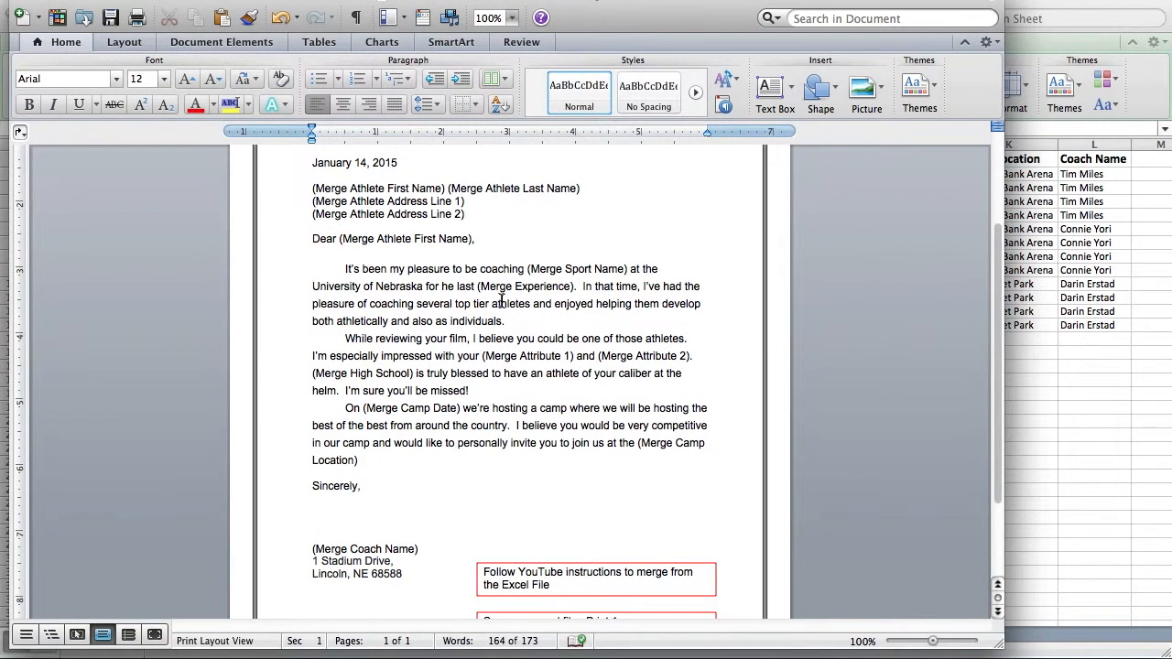
Open the Mail Merge Manager and set the recruit letter up as a Form Letters main document
click(396, 0)
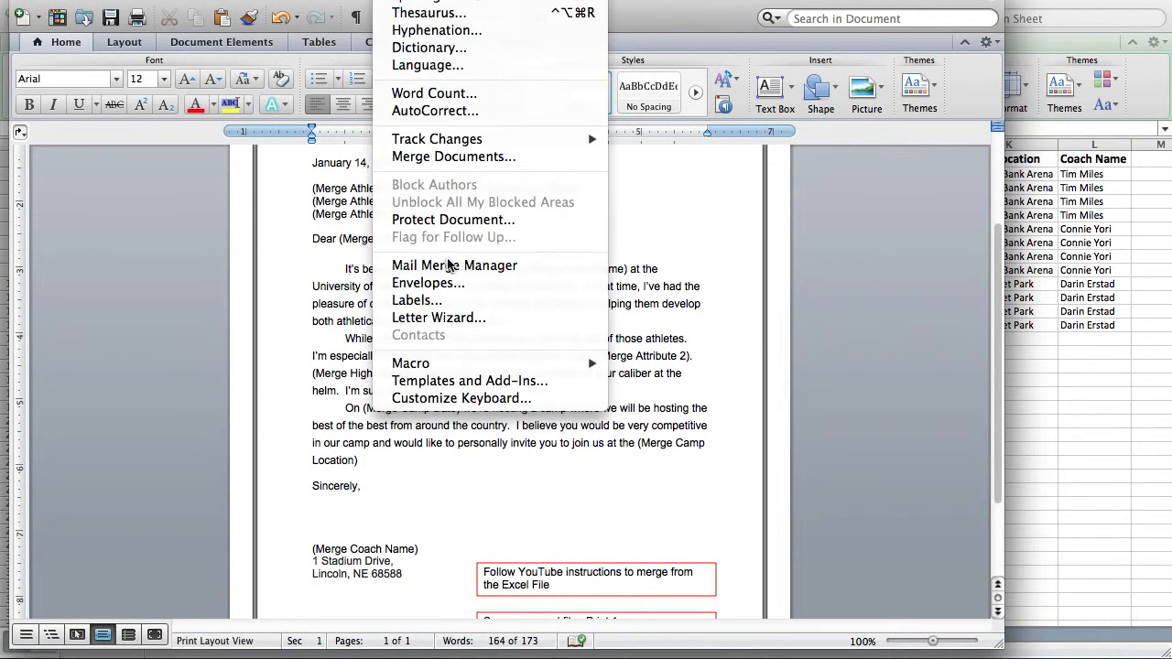
click(504, 266)
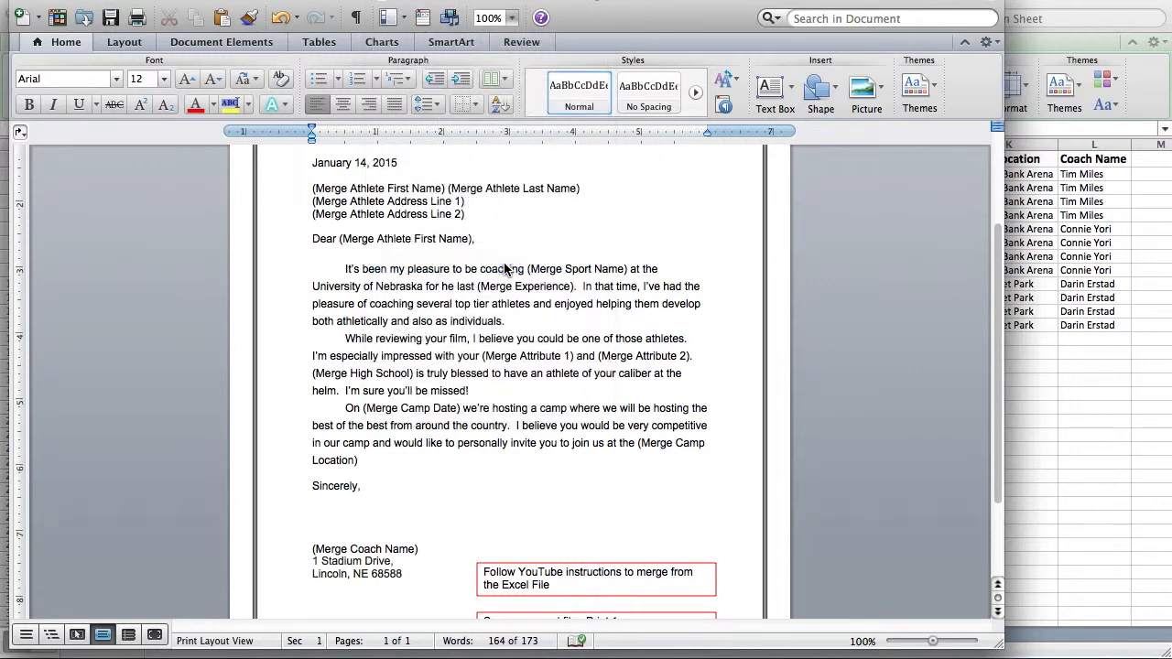
click(802, 46)
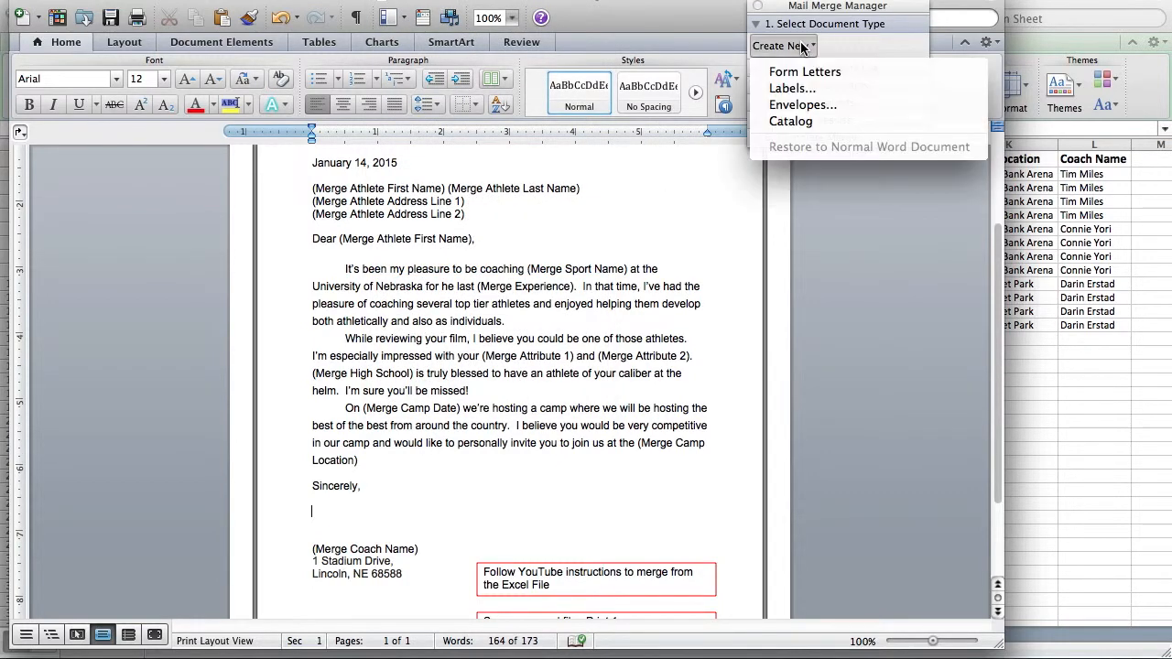
click(805, 71)
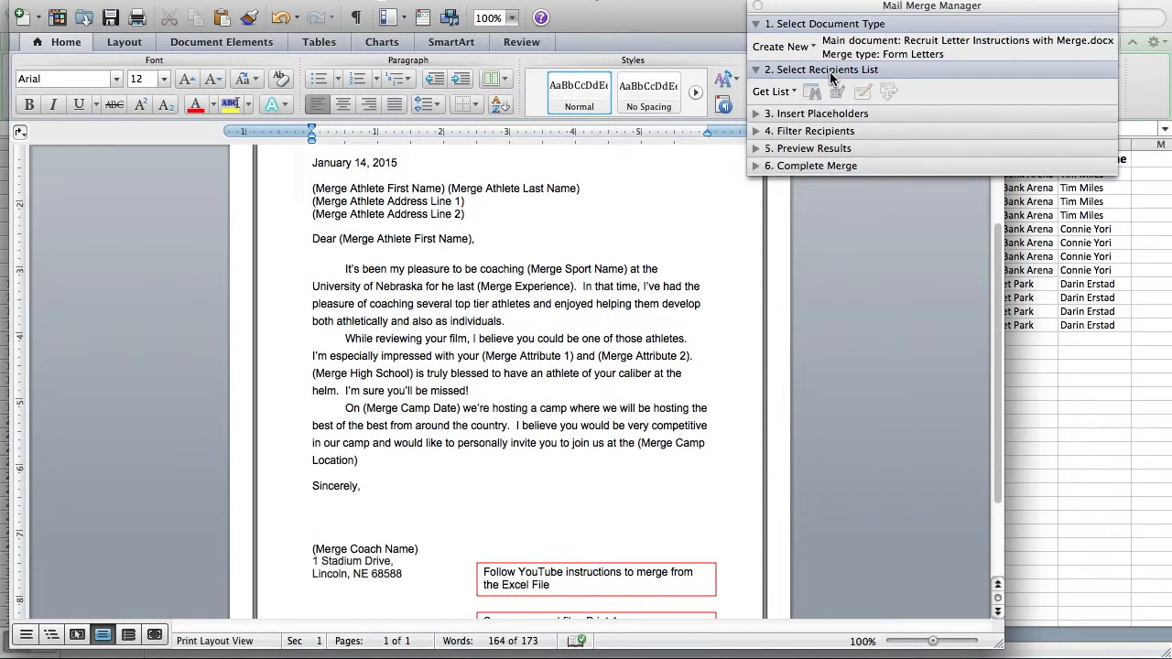
Open Recruit List Database from the Recruit Mail Merge folder on the Desktop as the data source, allowing the Excel Workbook text converter
click(795, 93)
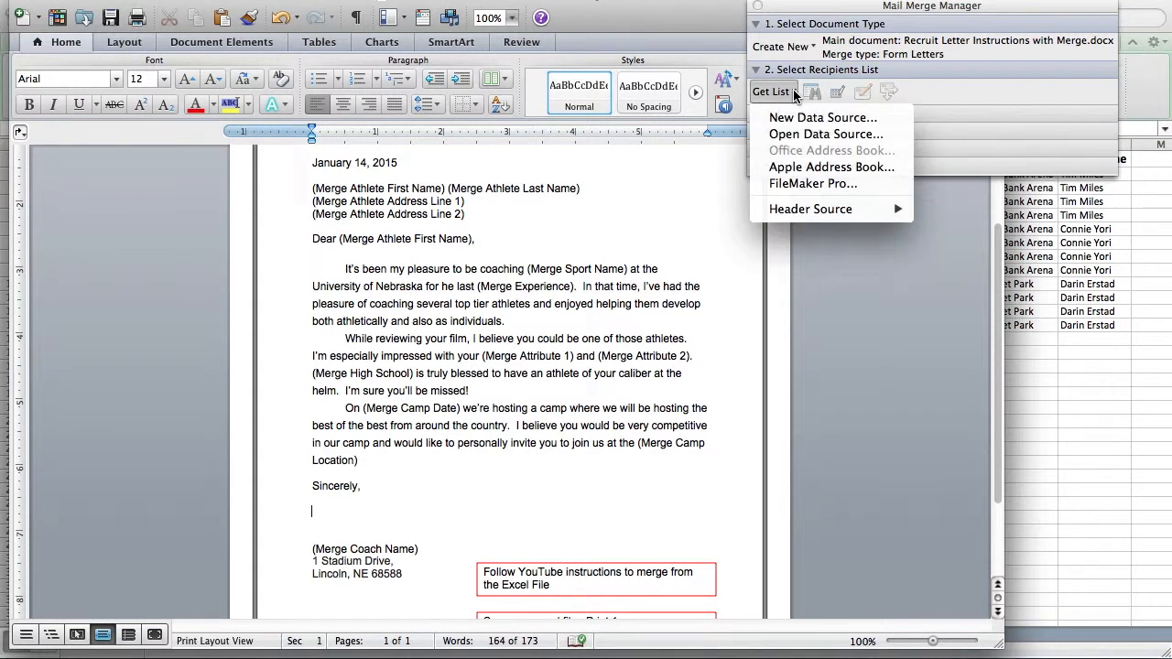
click(839, 135)
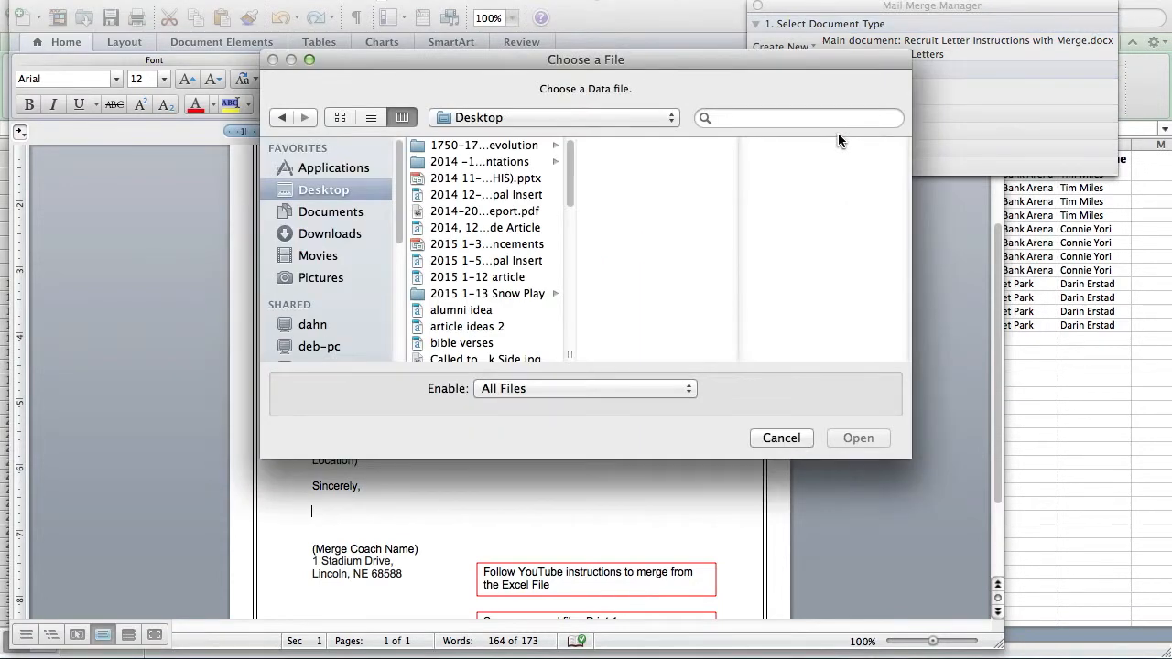
click(327, 236)
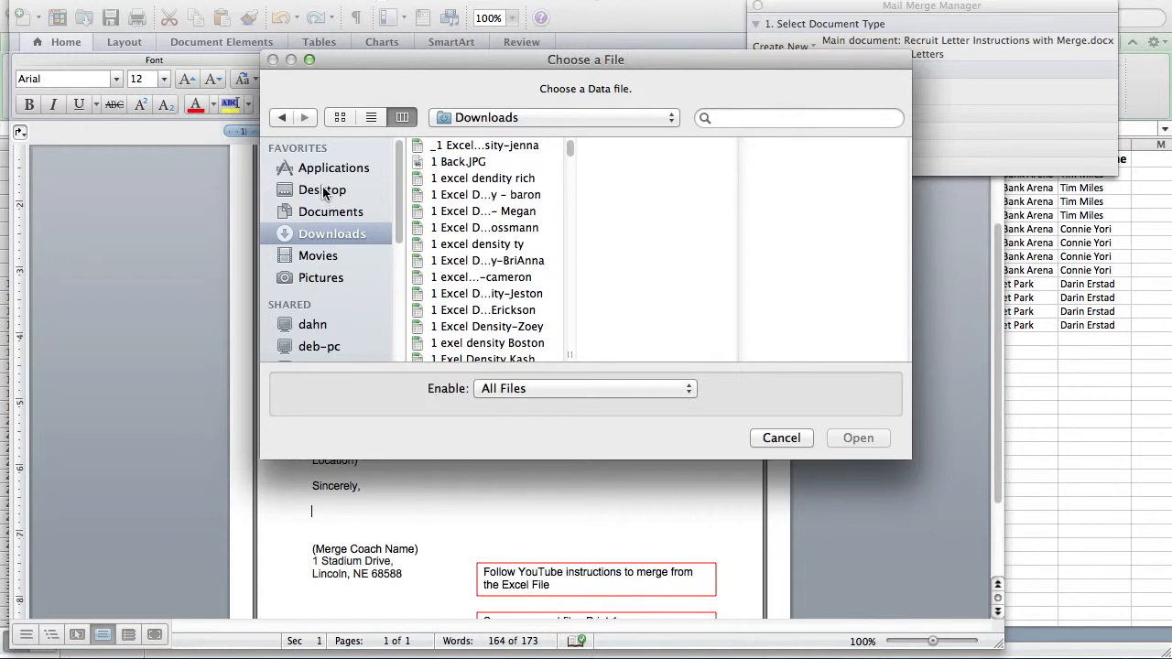
click(322, 189)
scroll(469, 286, down, 10)
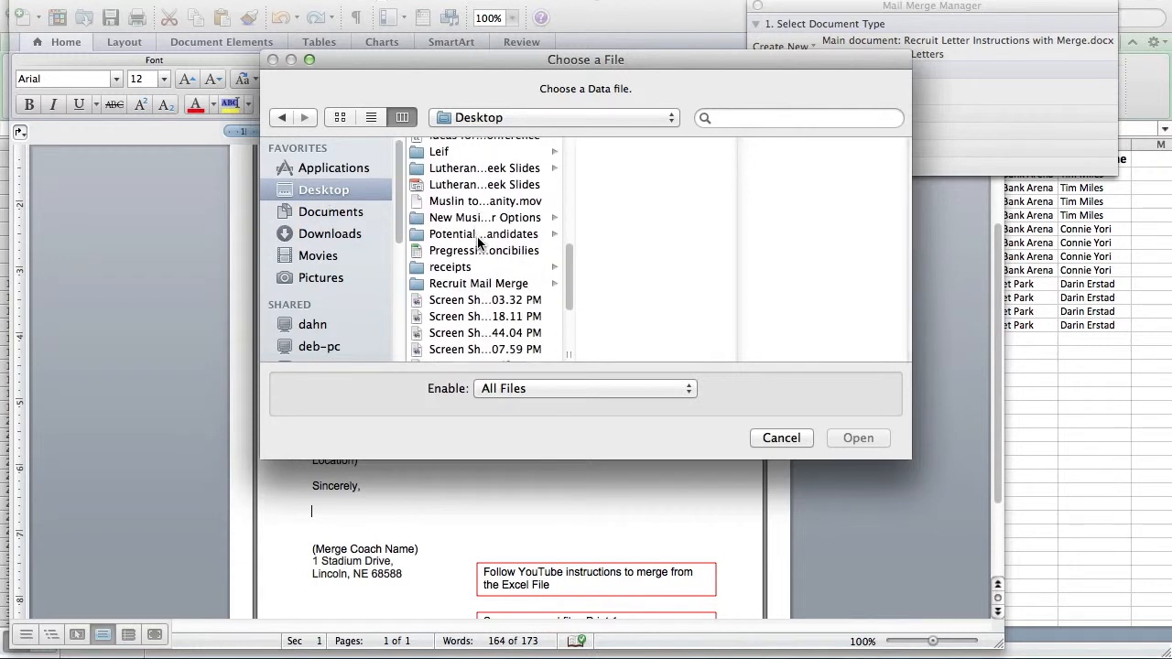
click(463, 285)
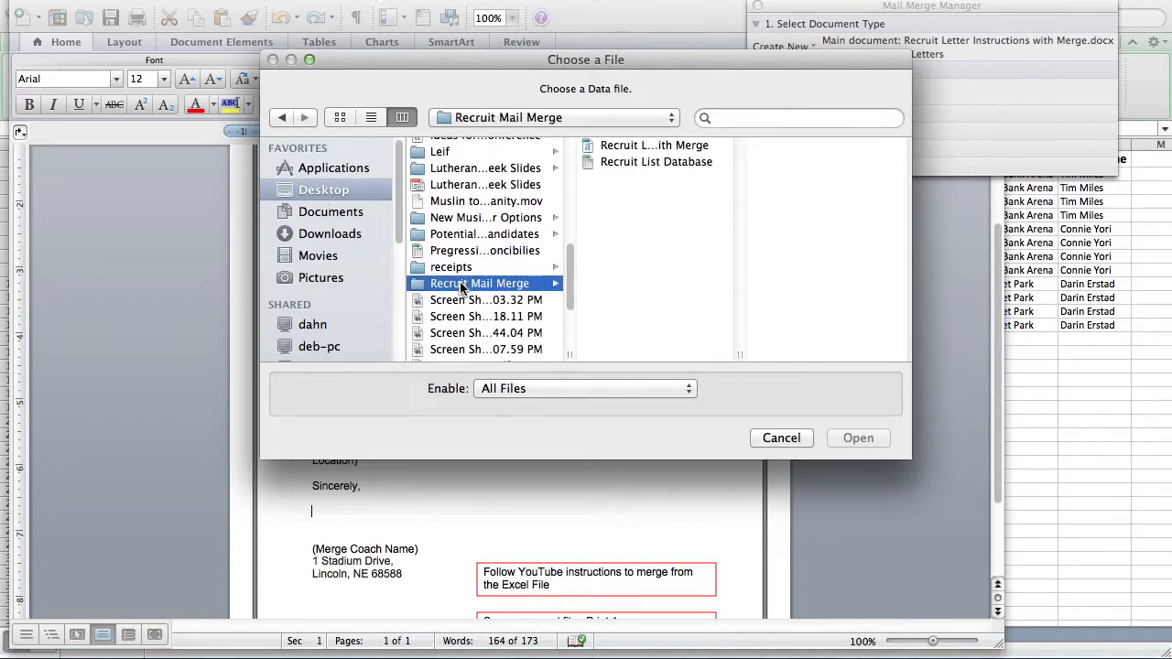
click(619, 161)
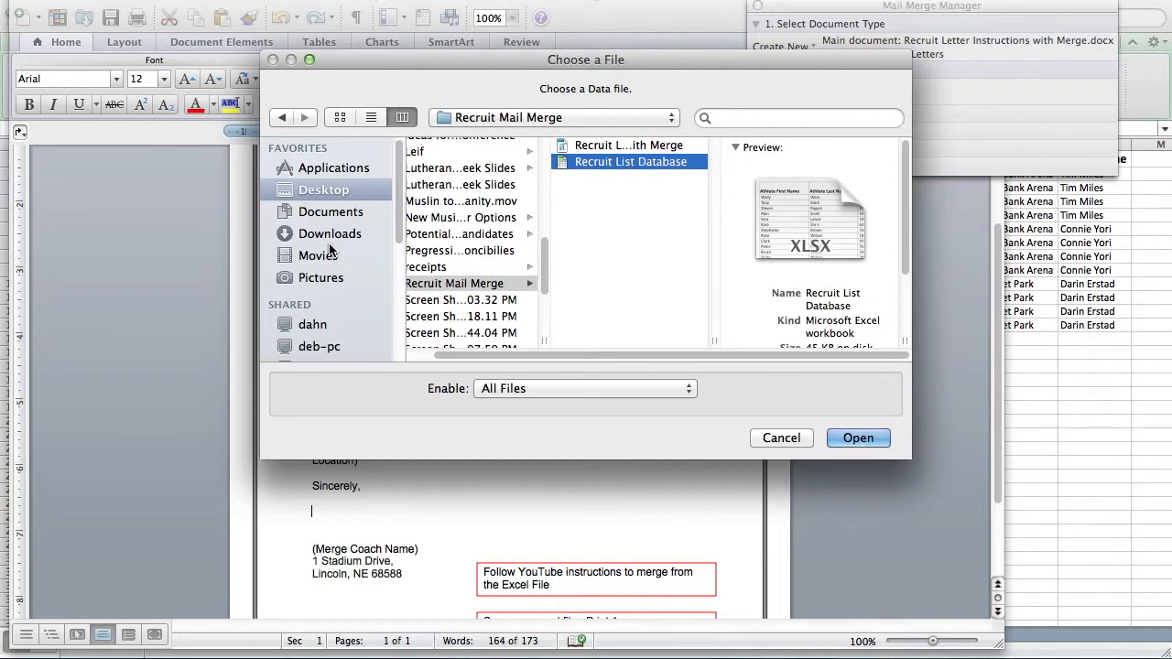
click(857, 438)
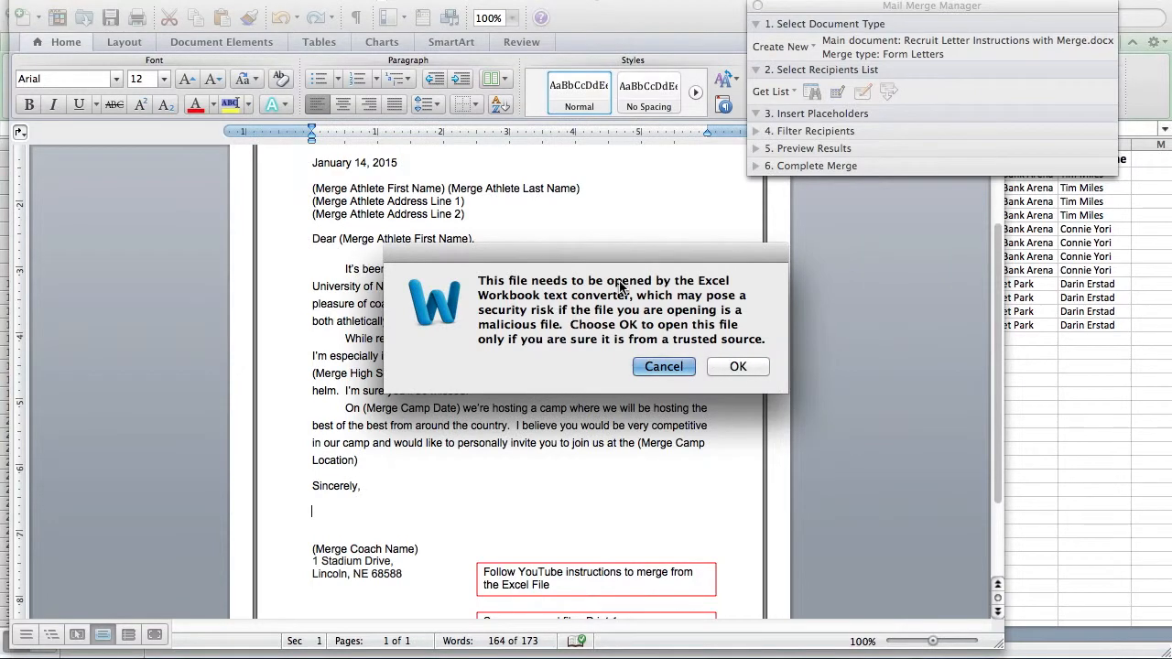
click(741, 366)
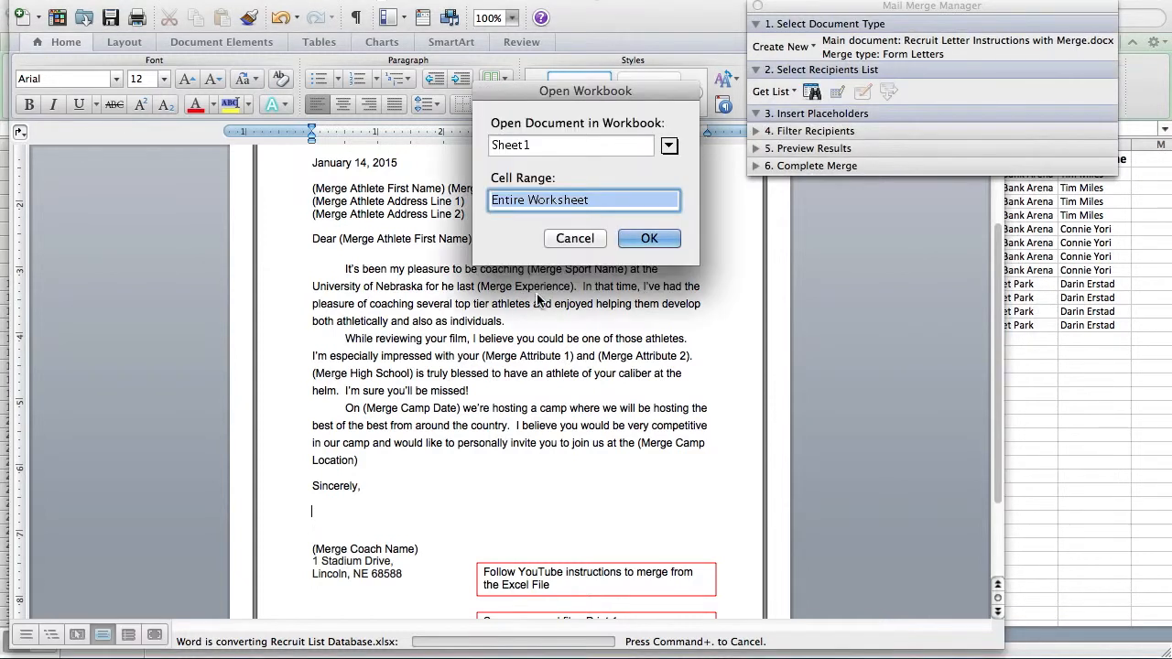
Check the sheet name in the Excel workbook and load the entire Sheet1 worksheet as the recipients list
click(669, 146)
click(670, 148)
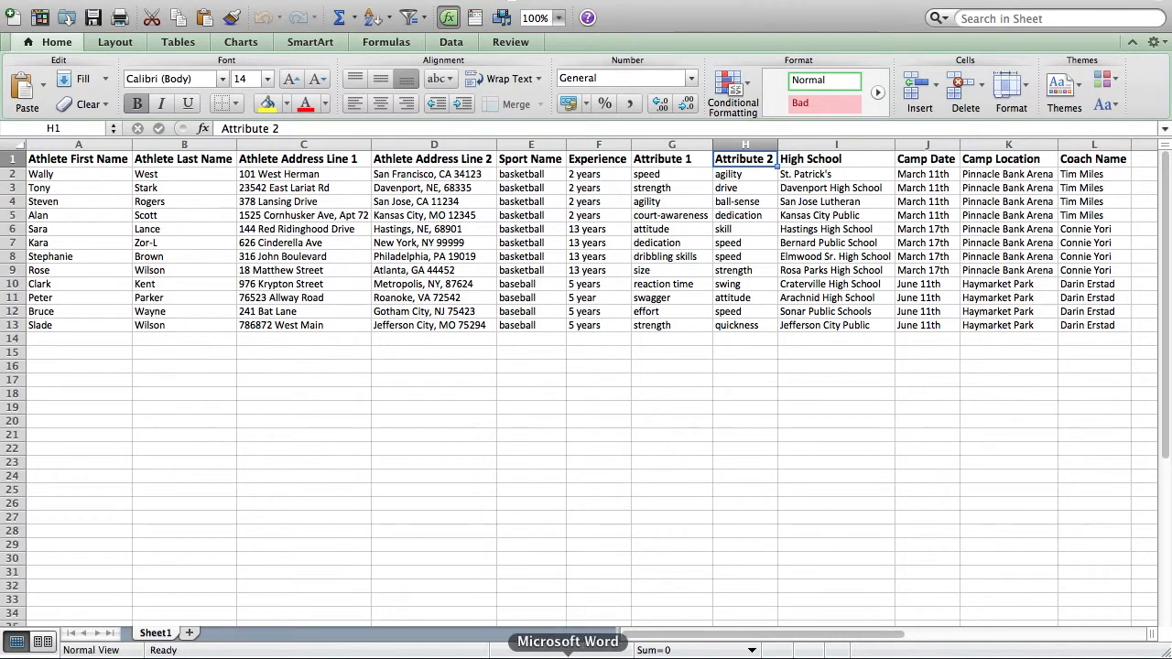
click(516, 651)
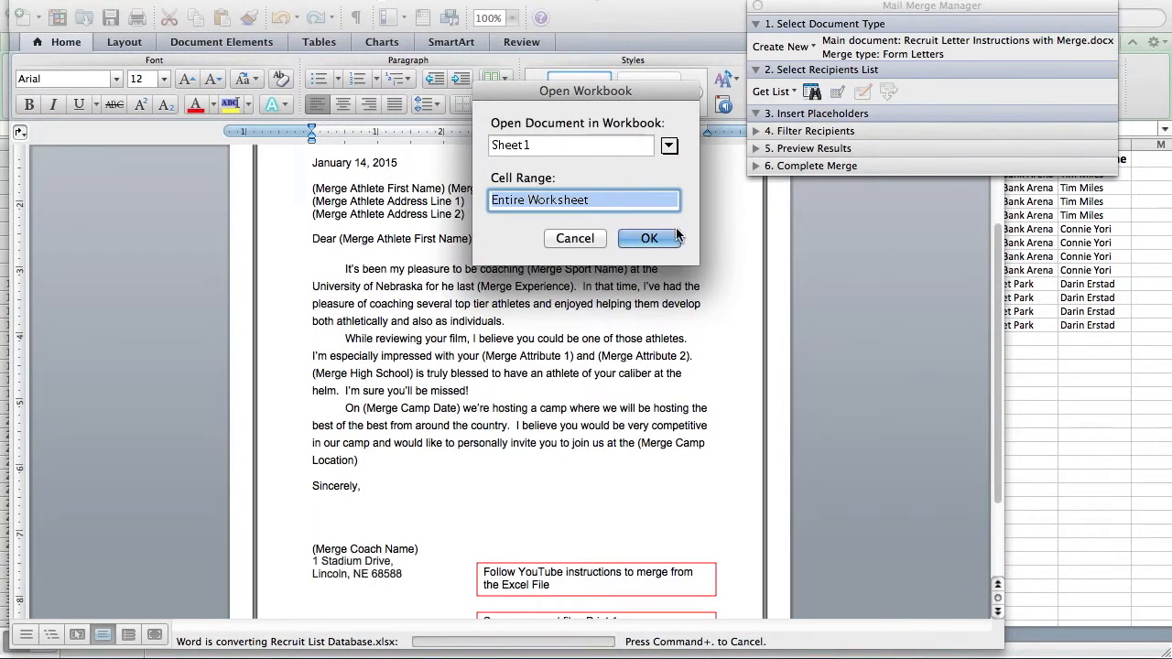
click(652, 236)
Move the Word window aside to compare the available merge fields with the Excel column headings, and move it back
drag(687, 1, 829, 379)
click(851, 209)
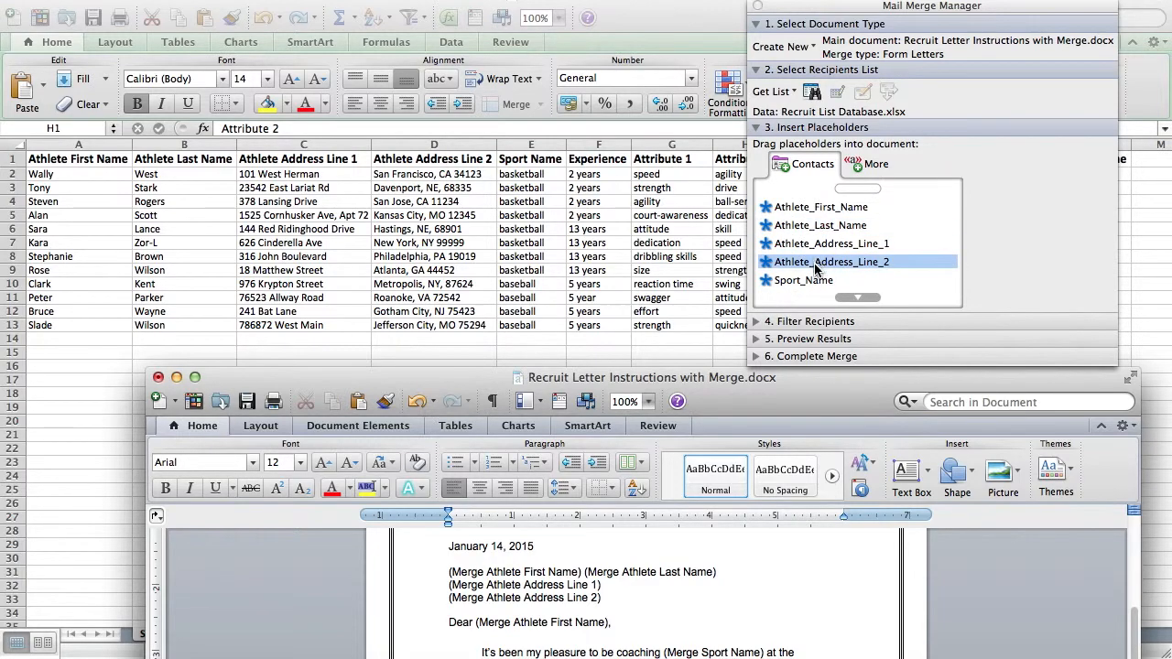
drag(731, 388, 580, 4)
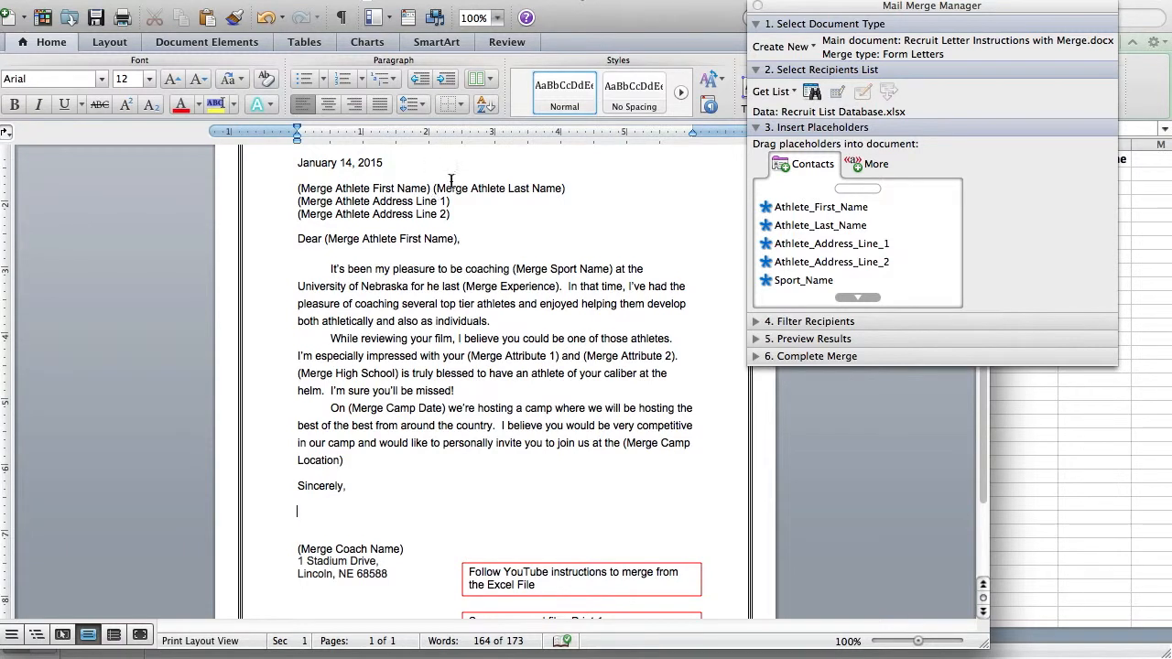
Replace the athlete first and last name placeholders in the address block with the Athlete_First_Name and Athlete_Last_Name merge fields
drag(430, 188, 306, 190)
key(BackSpace)
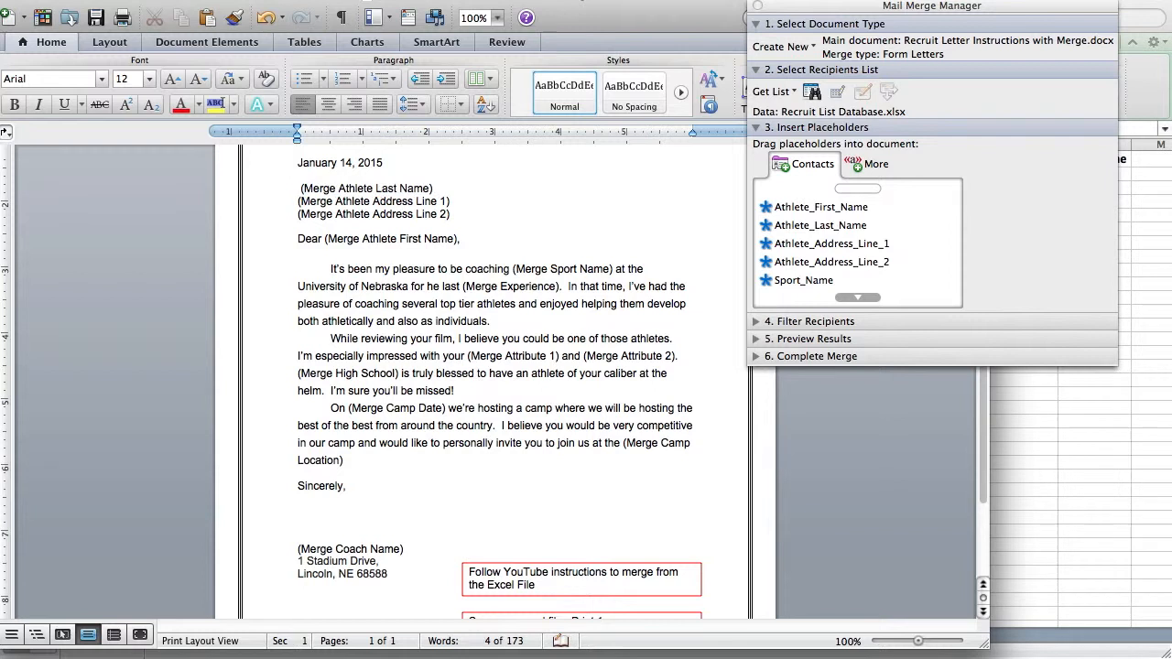
click(778, 209)
drag(778, 209, 302, 190)
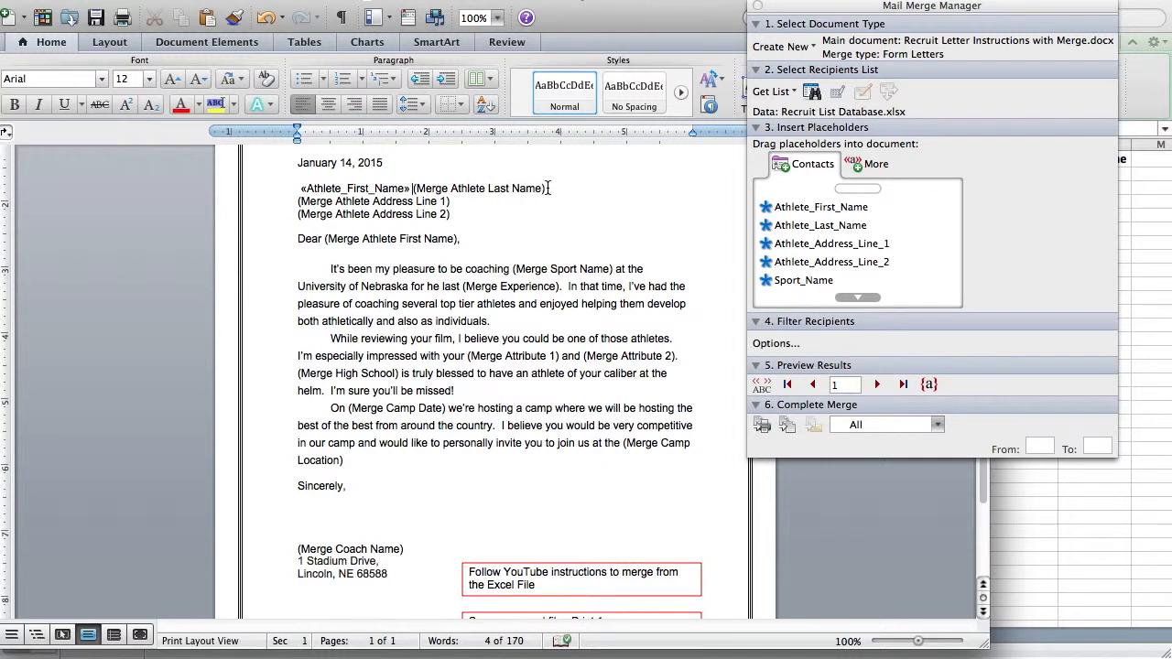
drag(546, 187, 413, 190)
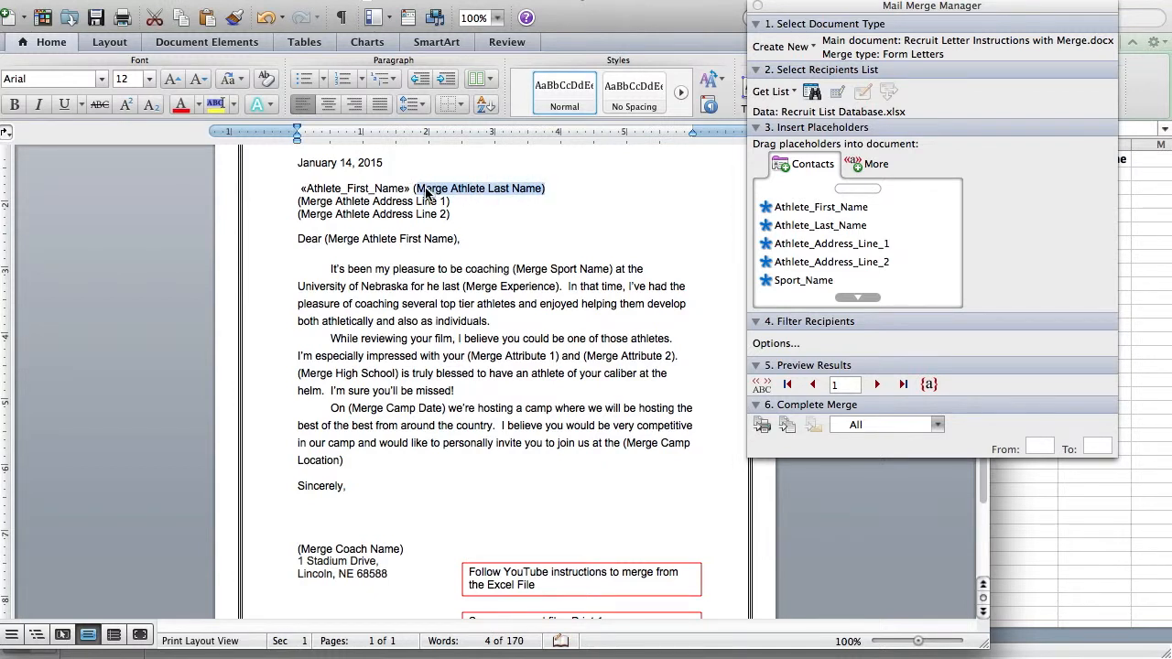
key(BackSpace)
drag(828, 225, 323, 200)
Replace the two athlete address line placeholders with the Athlete_Address_Line_1 and Athlete_Address_Line_2 merge fields
key(BackSpace)
drag(824, 243, 322, 203)
drag(456, 214, 298, 214)
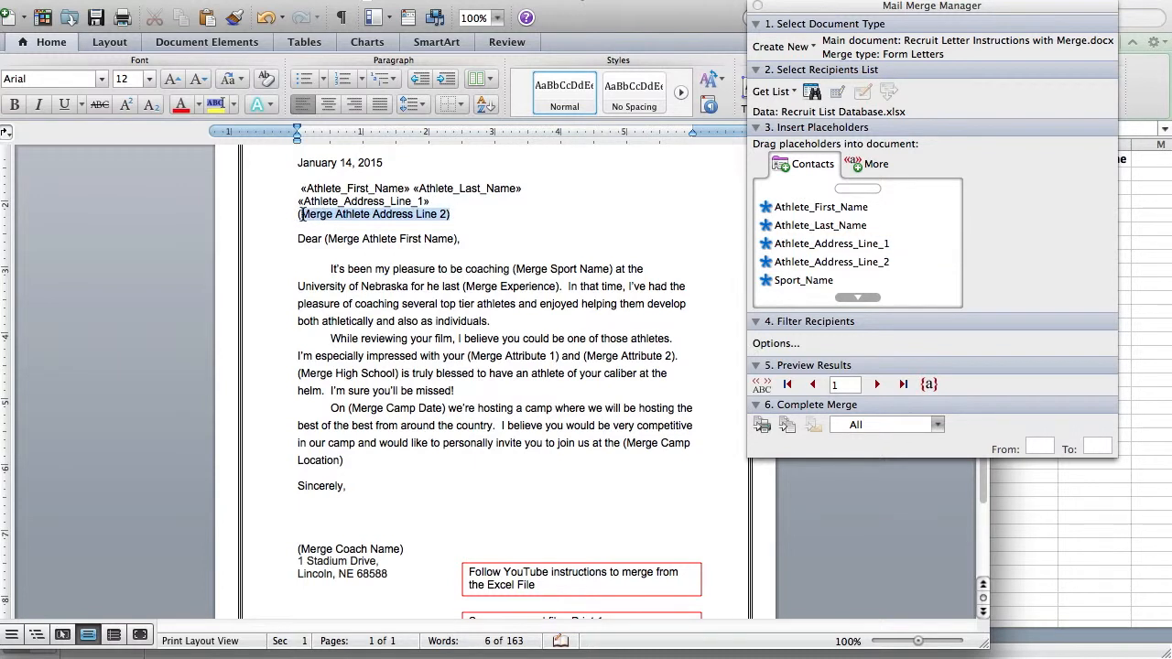
key(BackSpace)
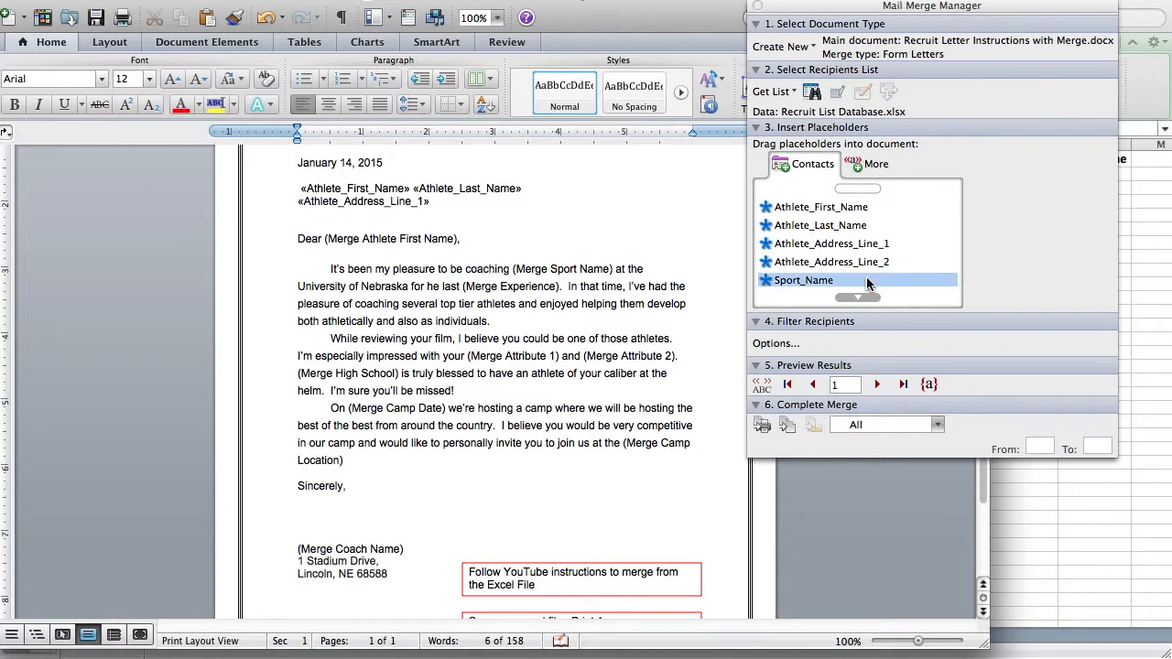
click(848, 263)
drag(848, 265, 313, 213)
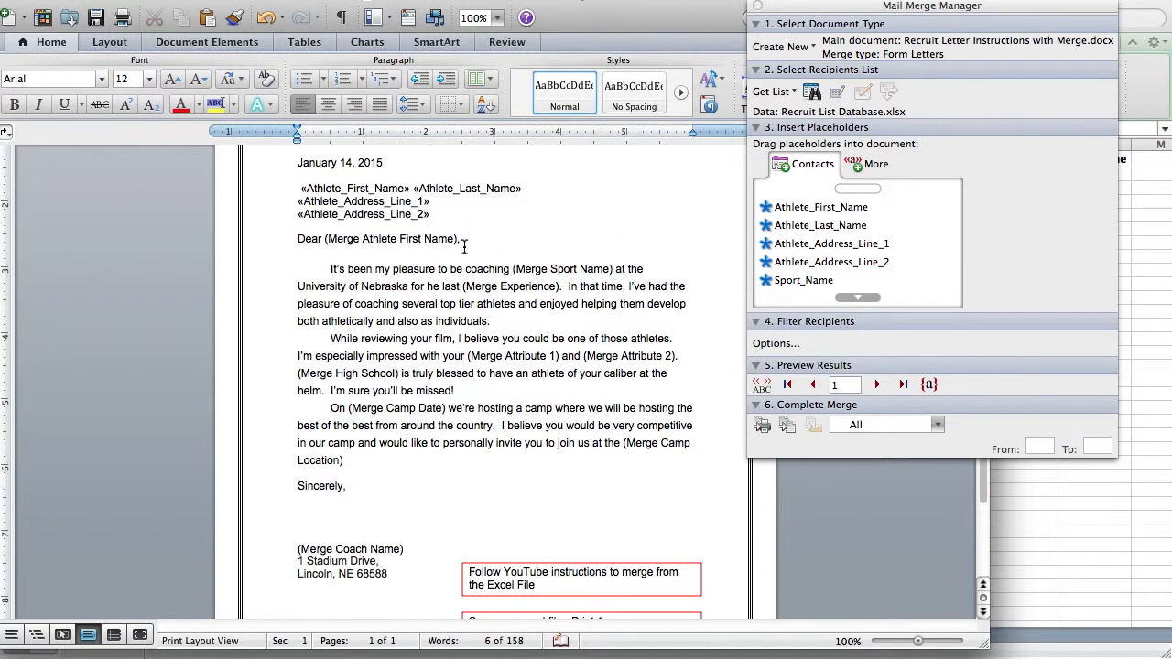
Replace the first name placeholder in the Dear greeting with the Athlete_First_Name merge field, followed by a comma
drag(464, 238, 350, 238)
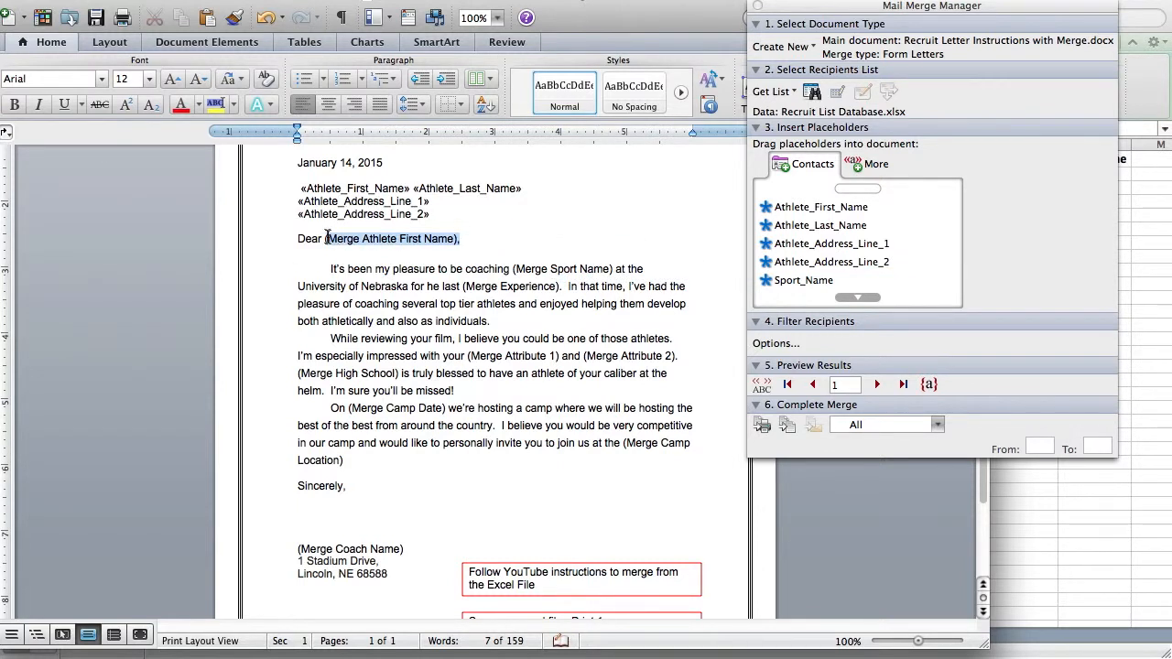
key(BackSpace)
click(842, 207)
drag(842, 207, 376, 240)
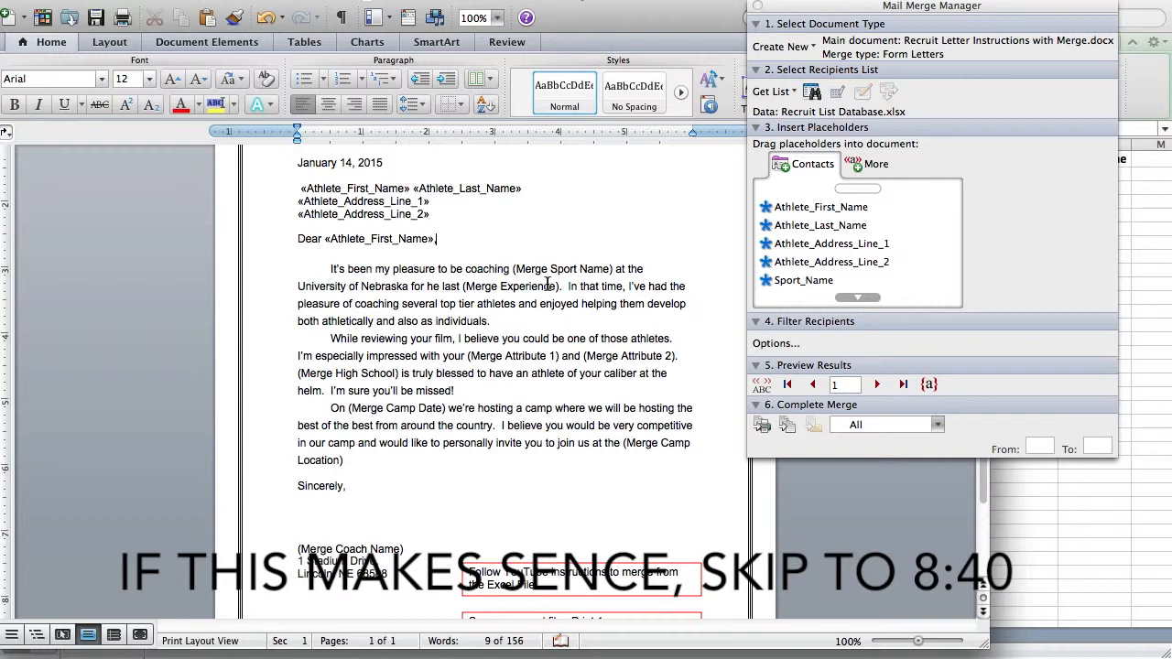
Replace the (Merge Sport Name) placeholder in the first body paragraph with the Sport_Name merge field
drag(615, 269, 514, 269)
key(BackSpace)
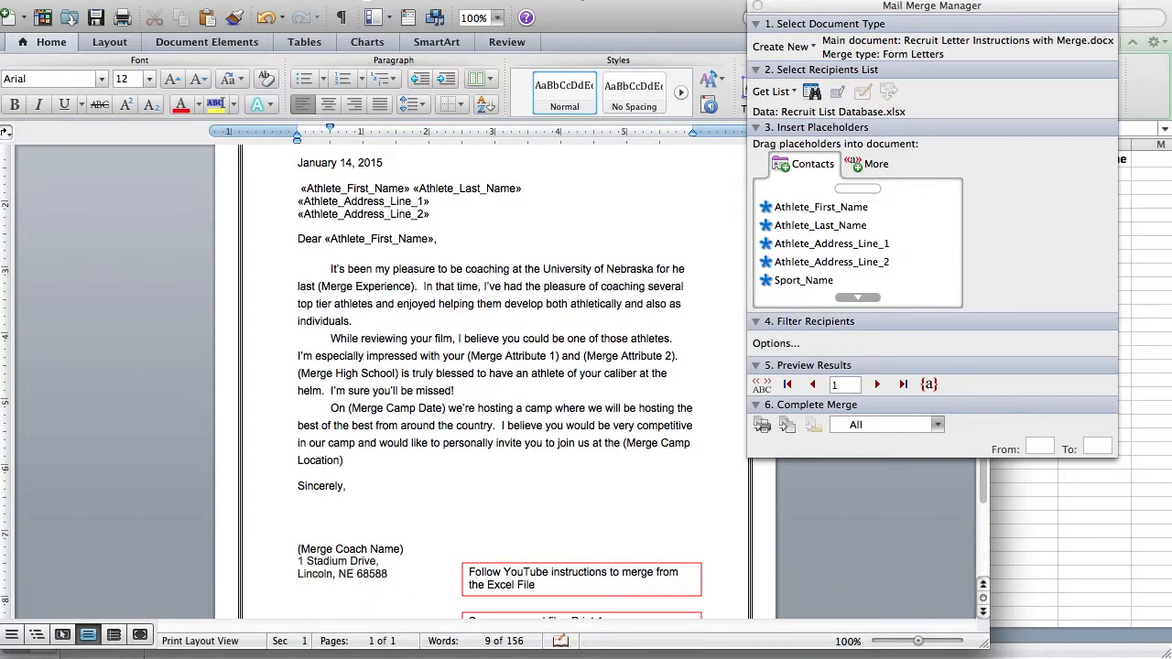
drag(824, 279, 514, 277)
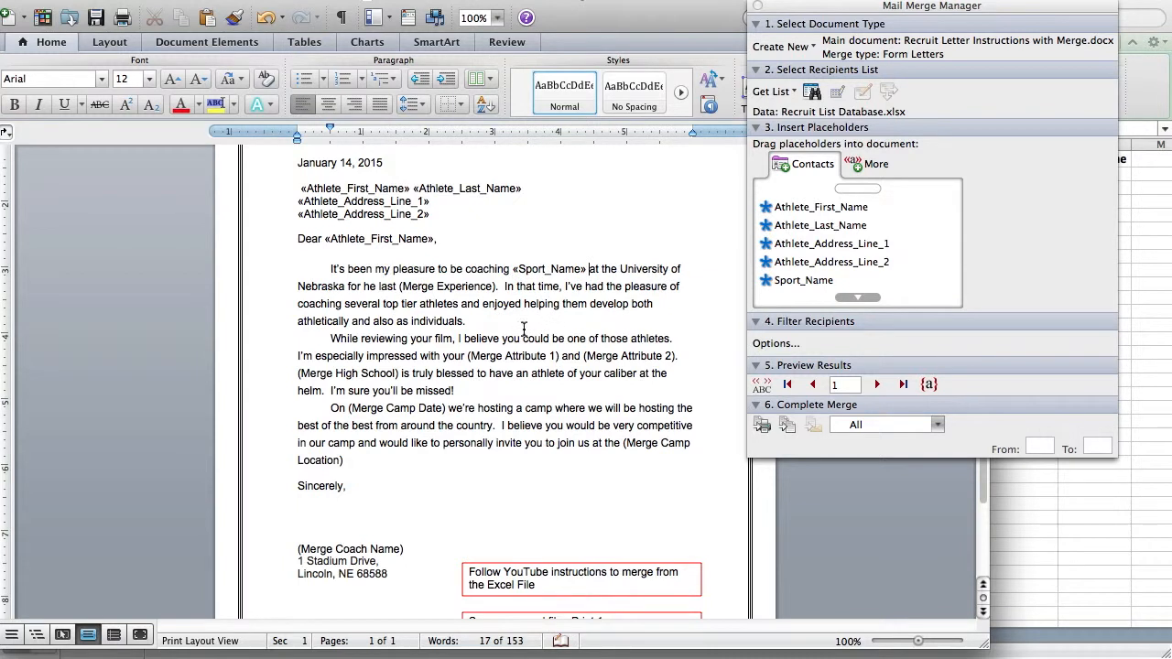
Replace the (Merge Experience) placeholder in the first body paragraph with the Sport_Name merge field, followed by a period
scroll(513, 315, down, 1)
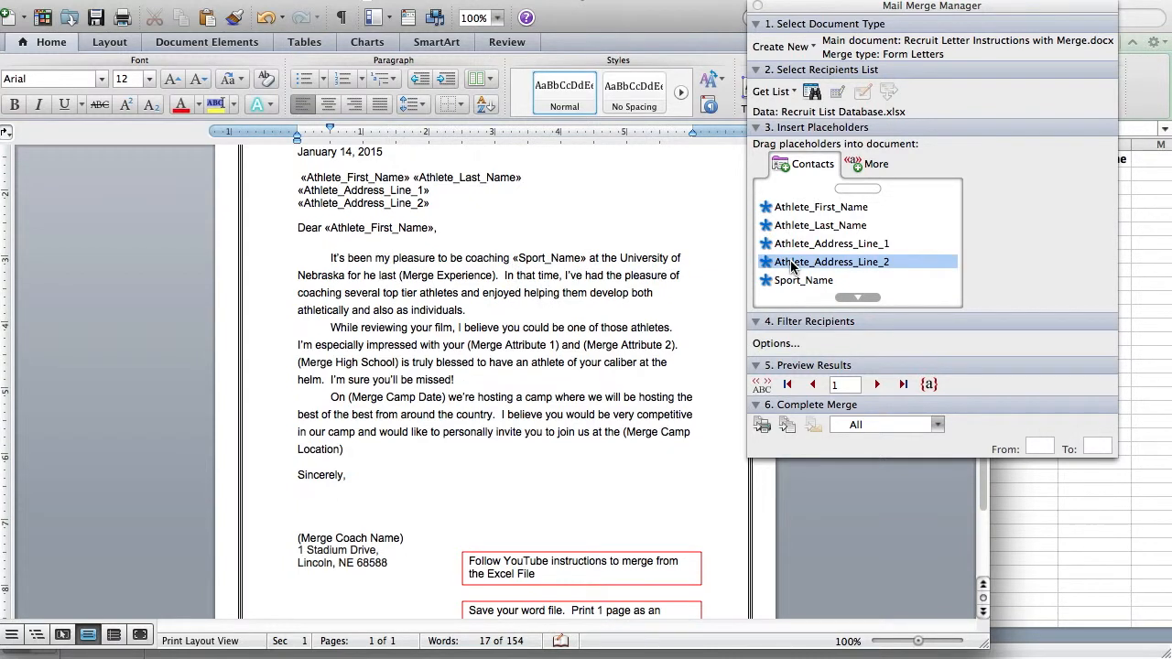
scroll(793, 265, down, 1)
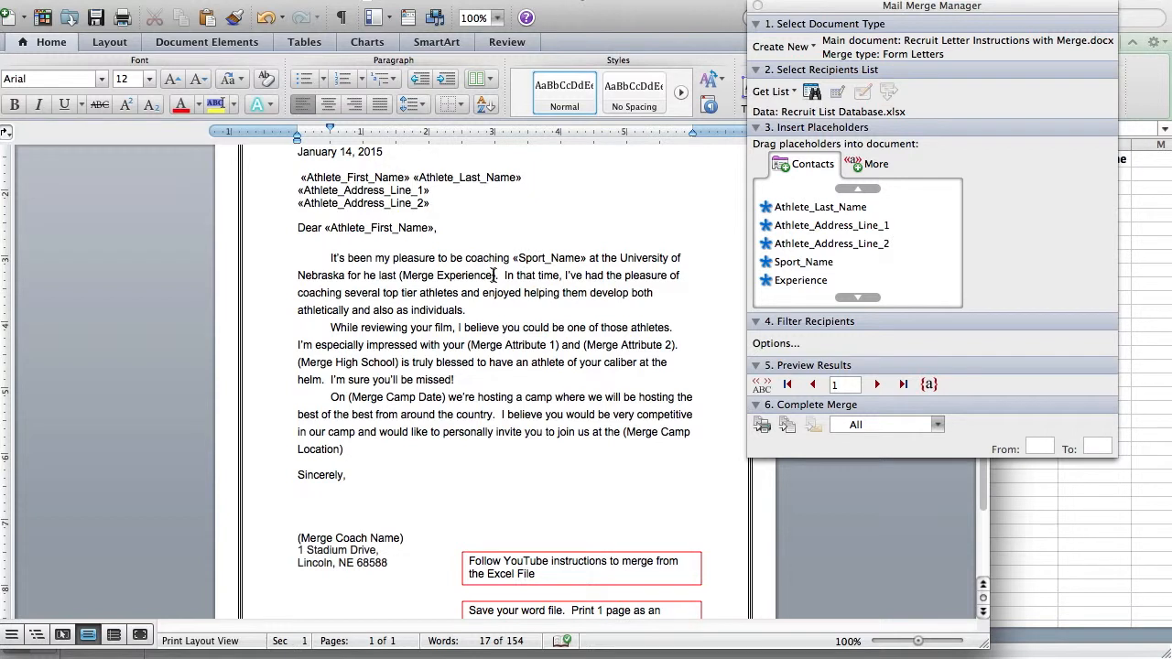
drag(495, 275, 421, 280)
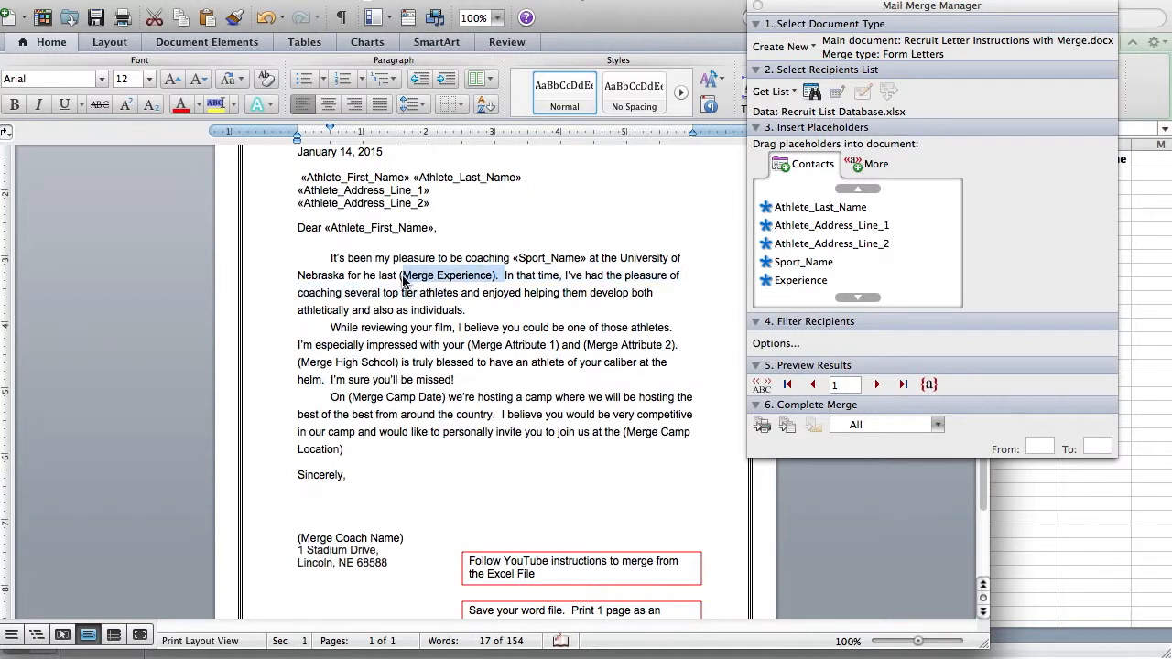
key(BackSpace)
click(799, 248)
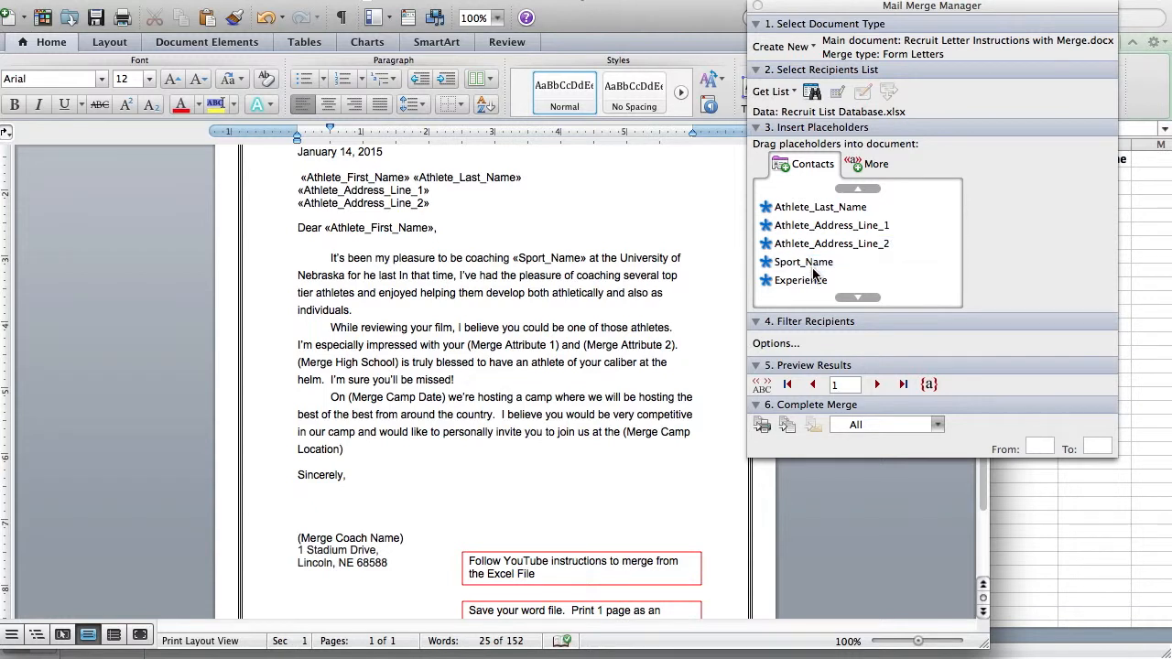
drag(811, 263, 400, 278)
text(.)
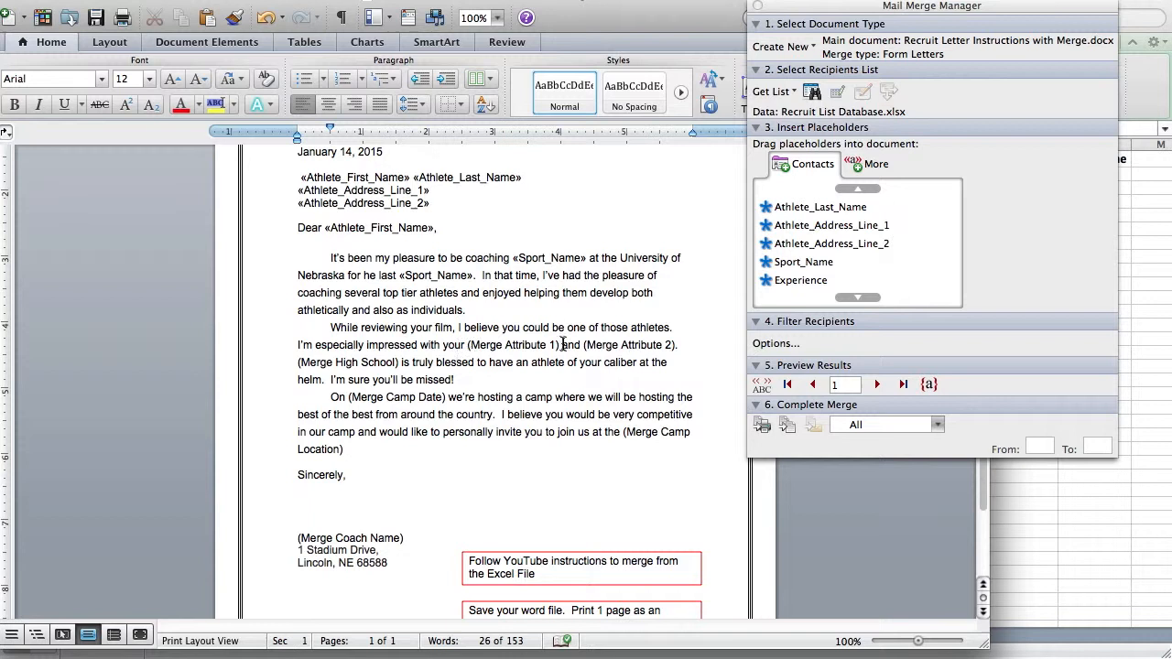
Replace the two attribute placeholders in the second body paragraph with the Attribute_1 and Attribute_2 merge fields, ending the sentence with a period
drag(560, 345, 468, 346)
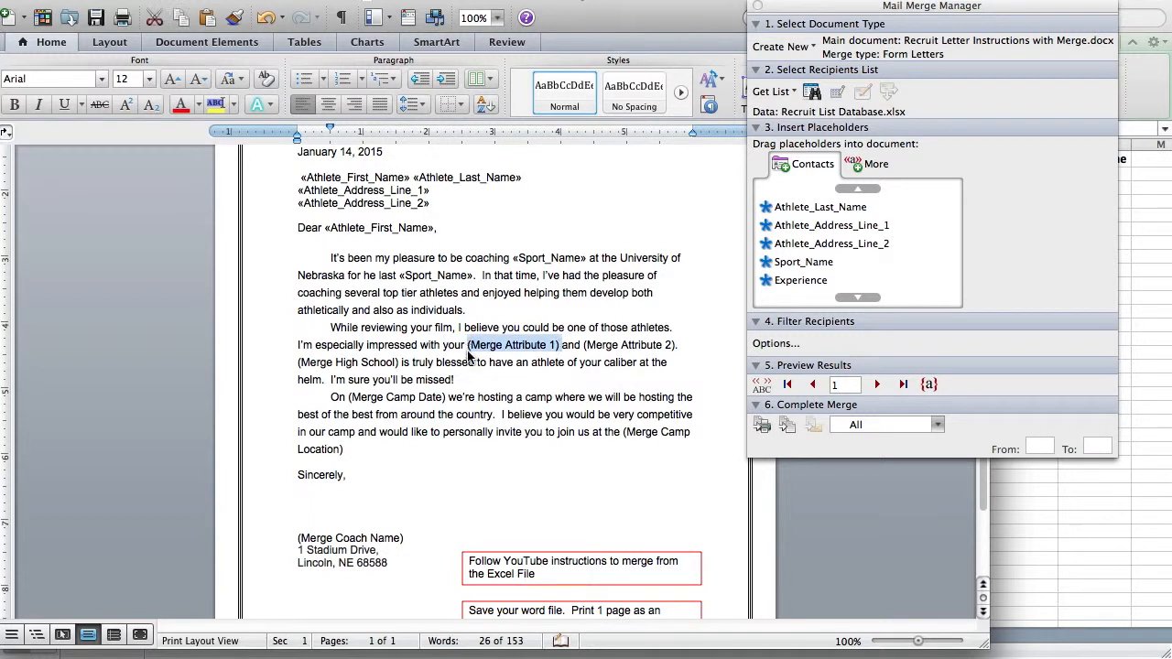
key(BackSpace)
click(852, 297)
click(851, 297)
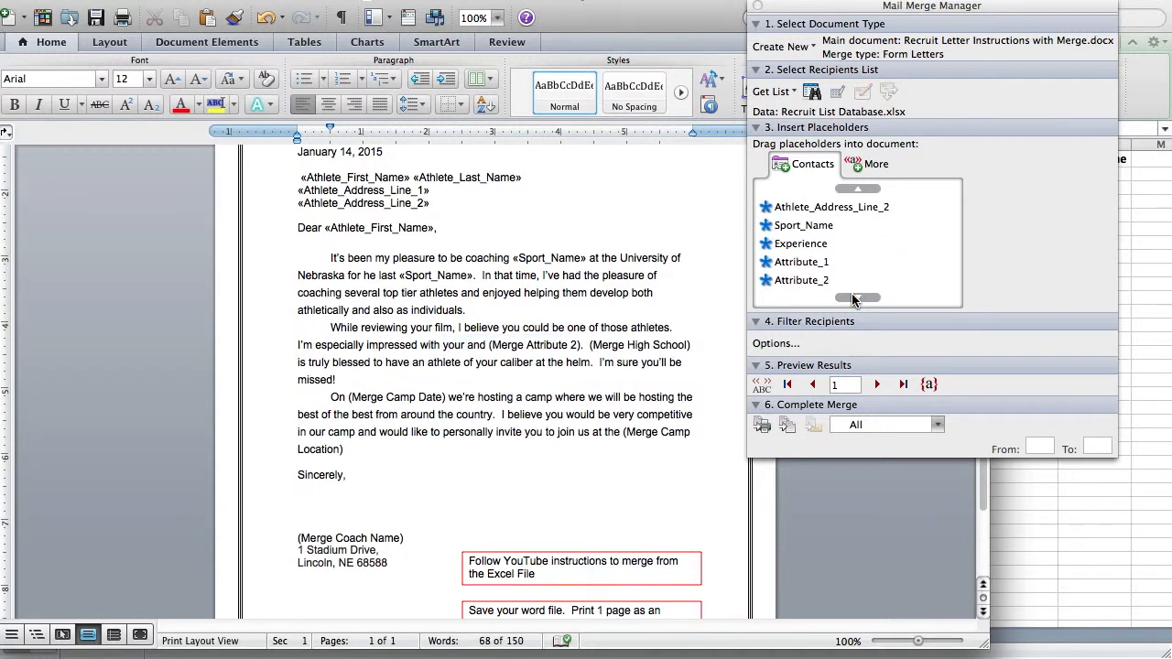
drag(802, 263, 467, 348)
drag(668, 345, 557, 345)
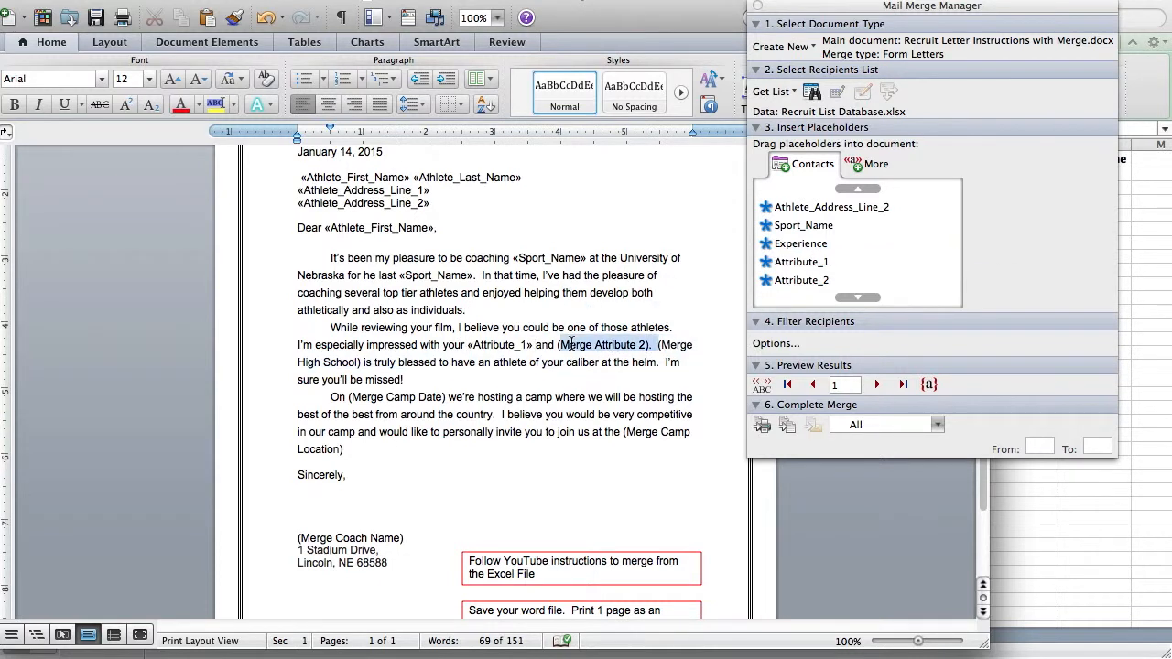
key(BackSpace)
drag(799, 280, 559, 346)
text(.)
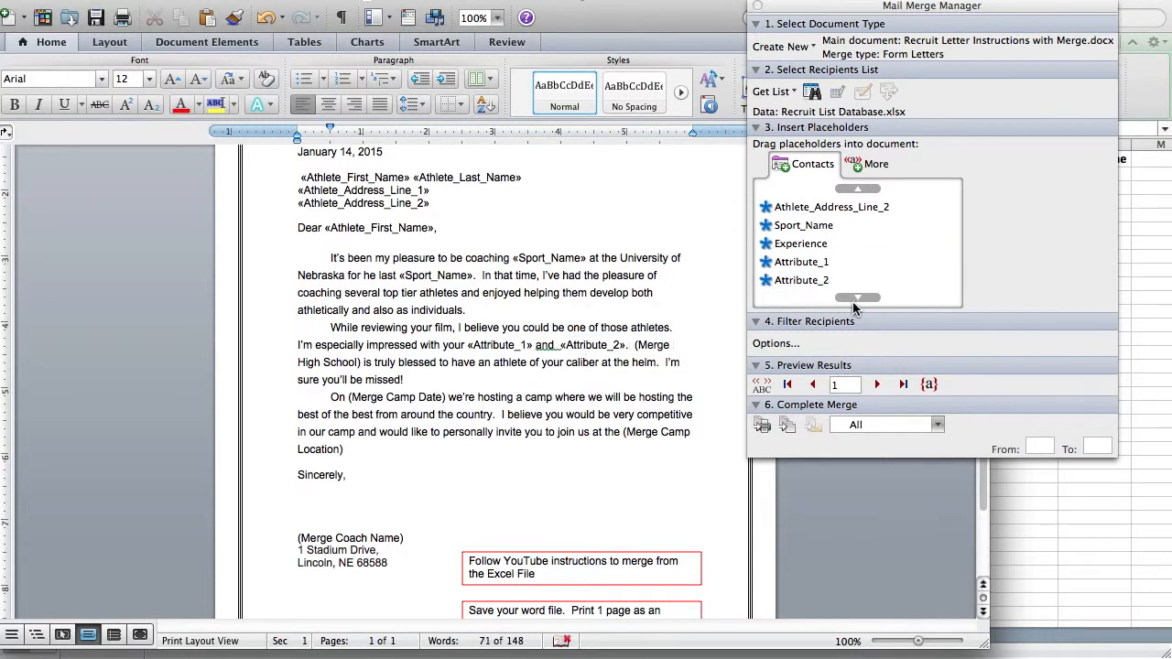
Replace the (Merge High School) placeholder in the second body paragraph with the High_School merge field, followed by a space
click(853, 298)
drag(634, 345, 360, 365)
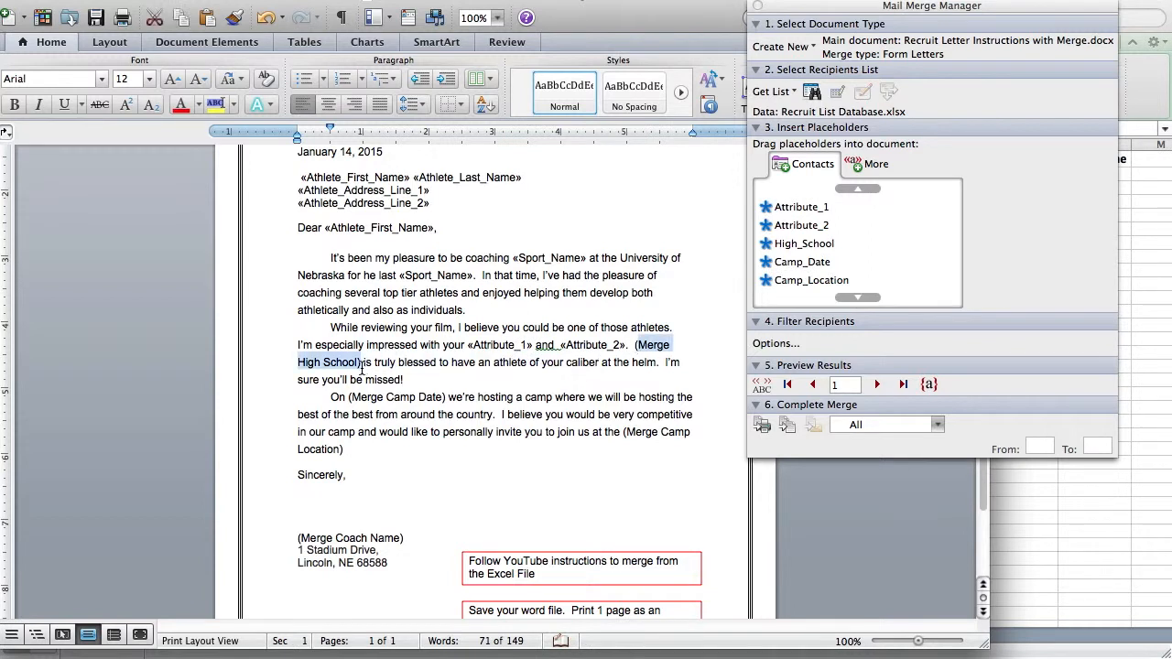
key(BackSpace)
drag(804, 243, 633, 346)
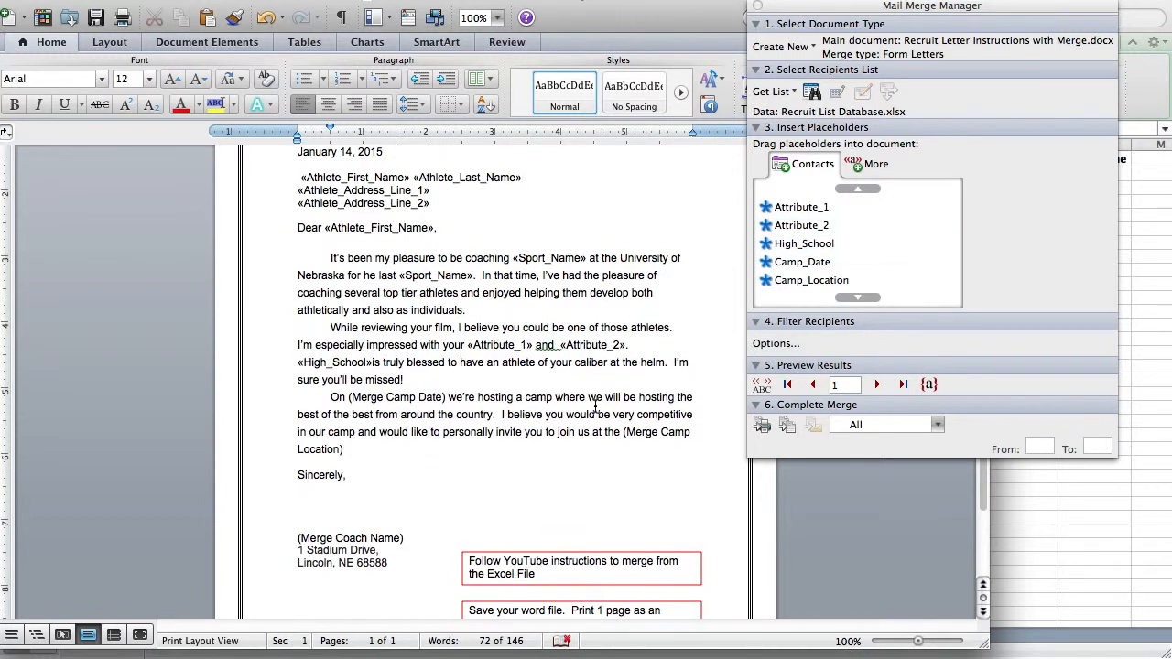
Replace the (Merge Camp Date) placeholder in the third body paragraph with the Camp_Date merge field
drag(349, 397, 446, 397)
key(BackSpace)
drag(802, 262, 352, 408)
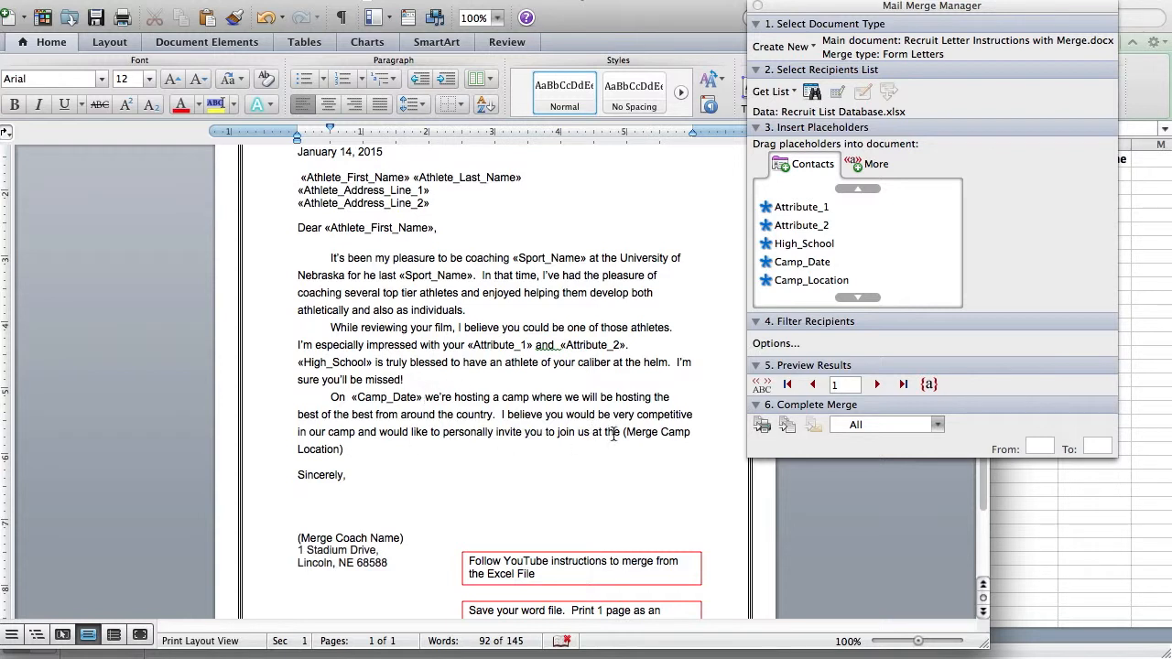
Replace the (Merge Camp Location) placeholder in the third body paragraph with the Camp_Location merge field, followed by a period
drag(623, 432, 344, 449)
key(BackSpace)
drag(811, 280, 675, 442)
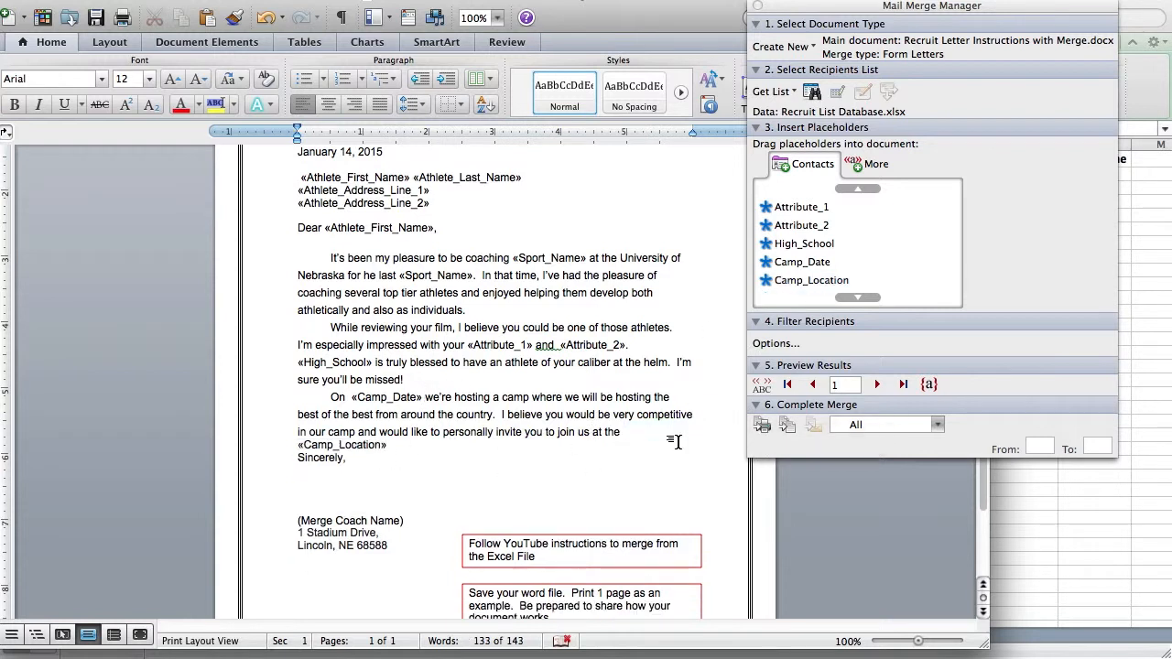
Replace the (Merge Coach Name) placeholder in the signature block with the Coach_Name merge field
click(857, 298)
drag(405, 533, 298, 532)
key(BackSpace)
drag(806, 280, 405, 542)
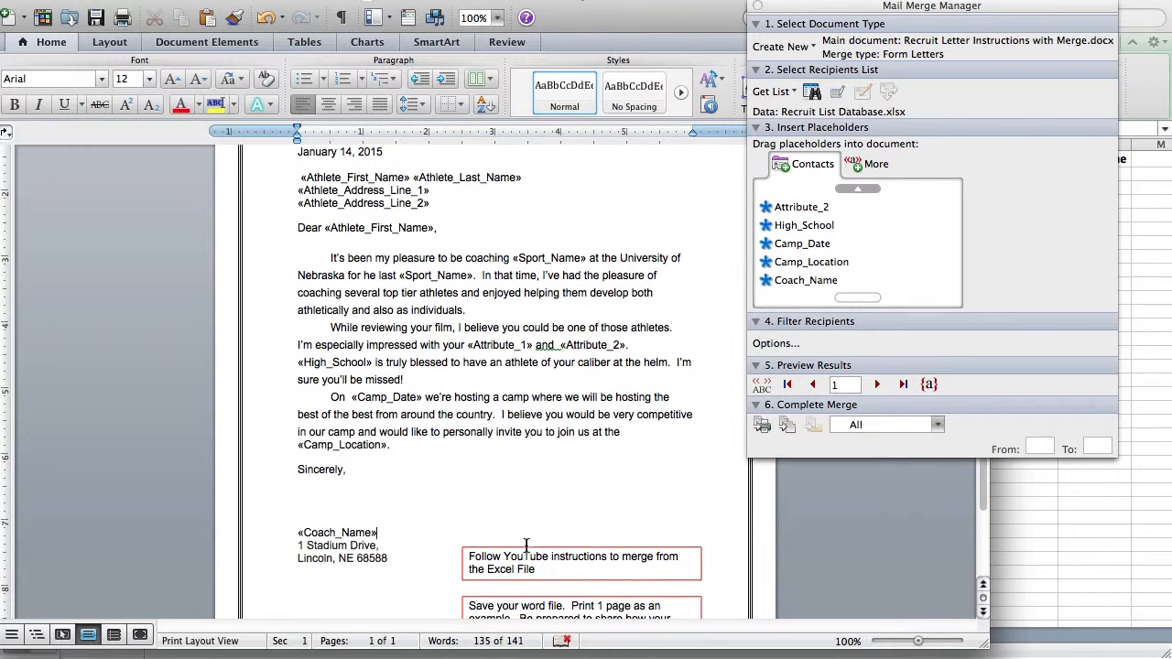
Delete the text box about following the YouTube instructions to merge from the Excel file
click(526, 554)
scroll(527, 555, down, 3)
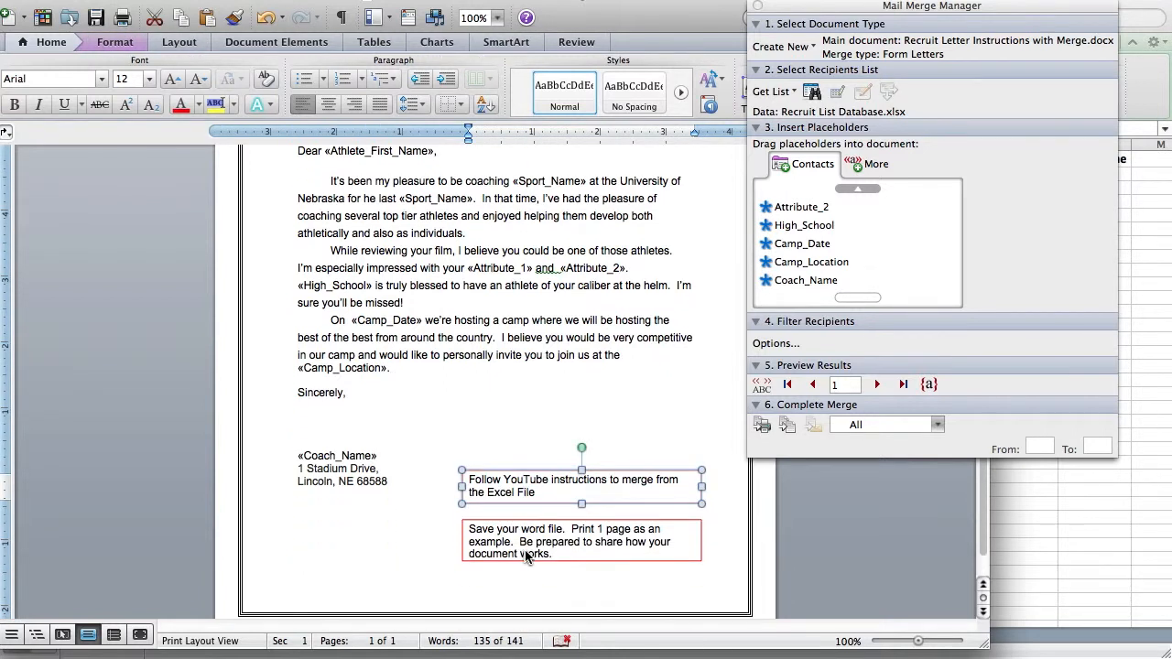
key(BackSpace)
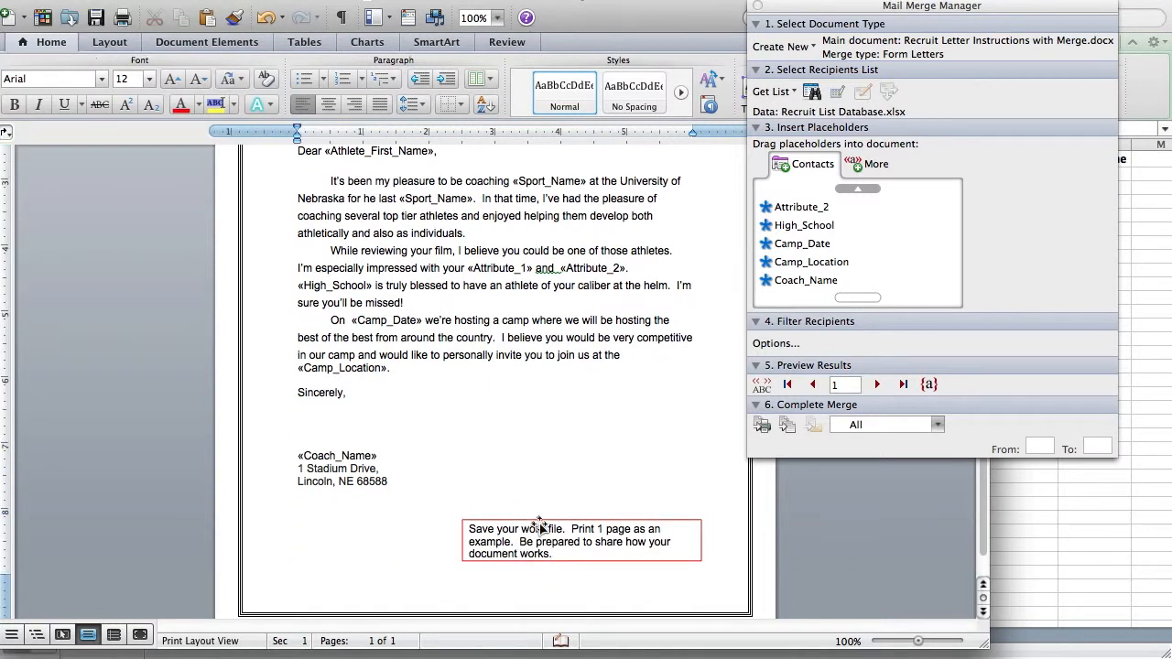
Remove the extra space before the Athlete_First_Name field in the address block and preview the merged results
scroll(418, 266, up, 7)
drag(448, 318, 291, 286)
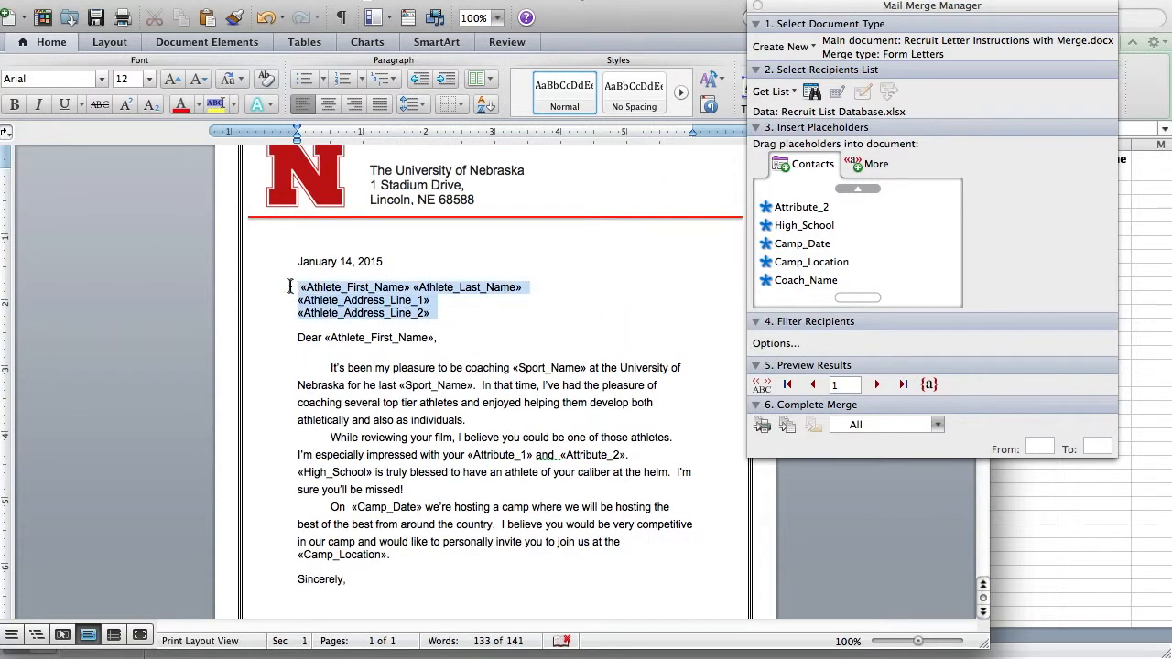
click(769, 388)
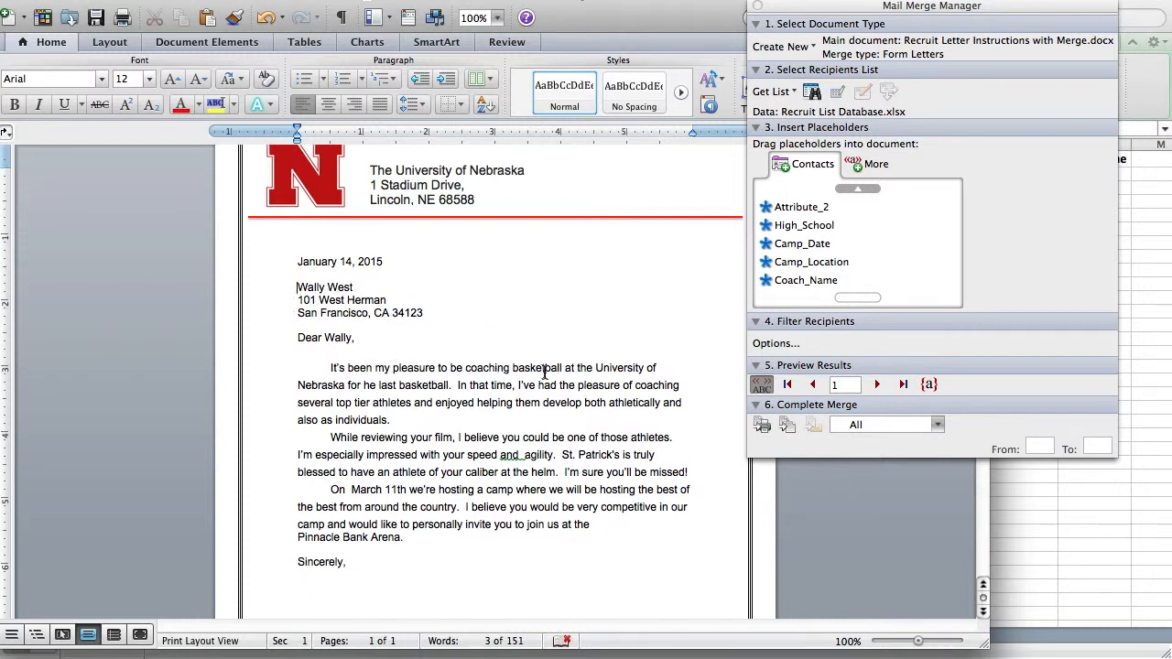
Return to the field view and replace the second Sport_Name field in the first body paragraph with the Experience field, followed by a period
click(420, 384)
double_click(420, 384)
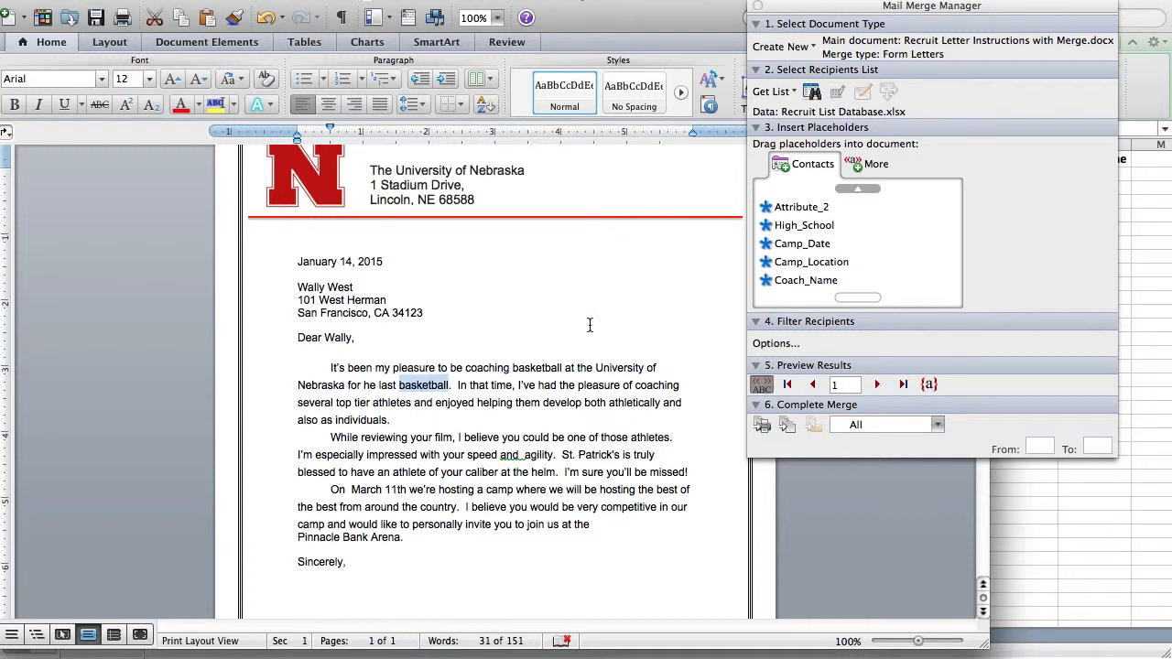
click(857, 205)
click(861, 190)
click(860, 191)
click(861, 191)
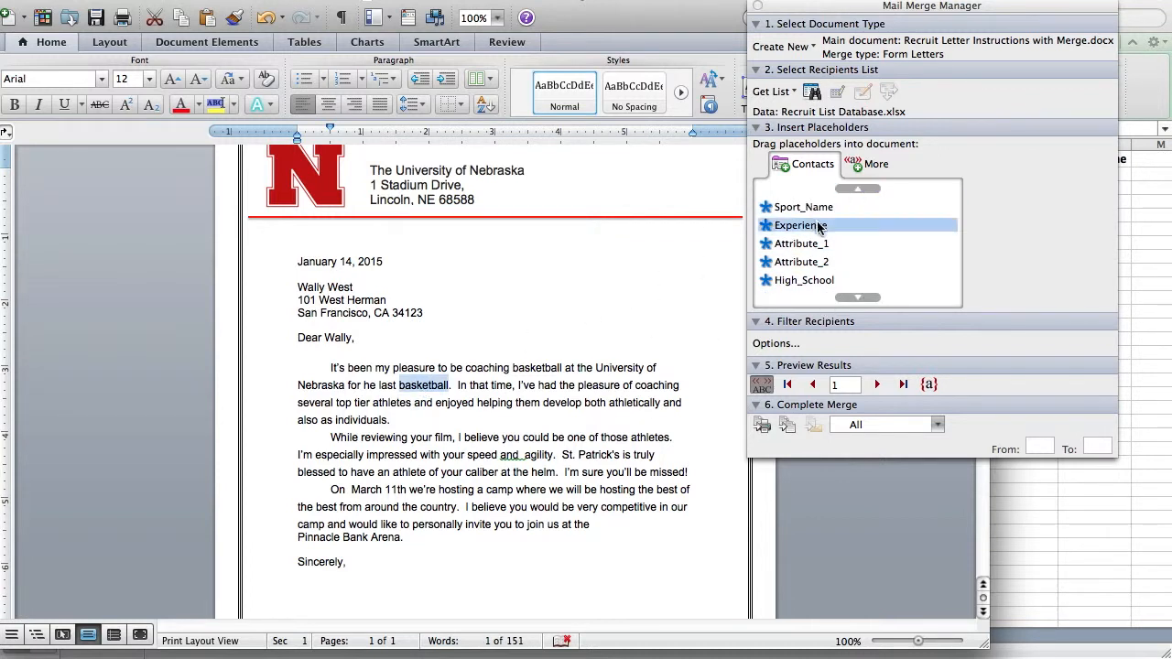
click(765, 384)
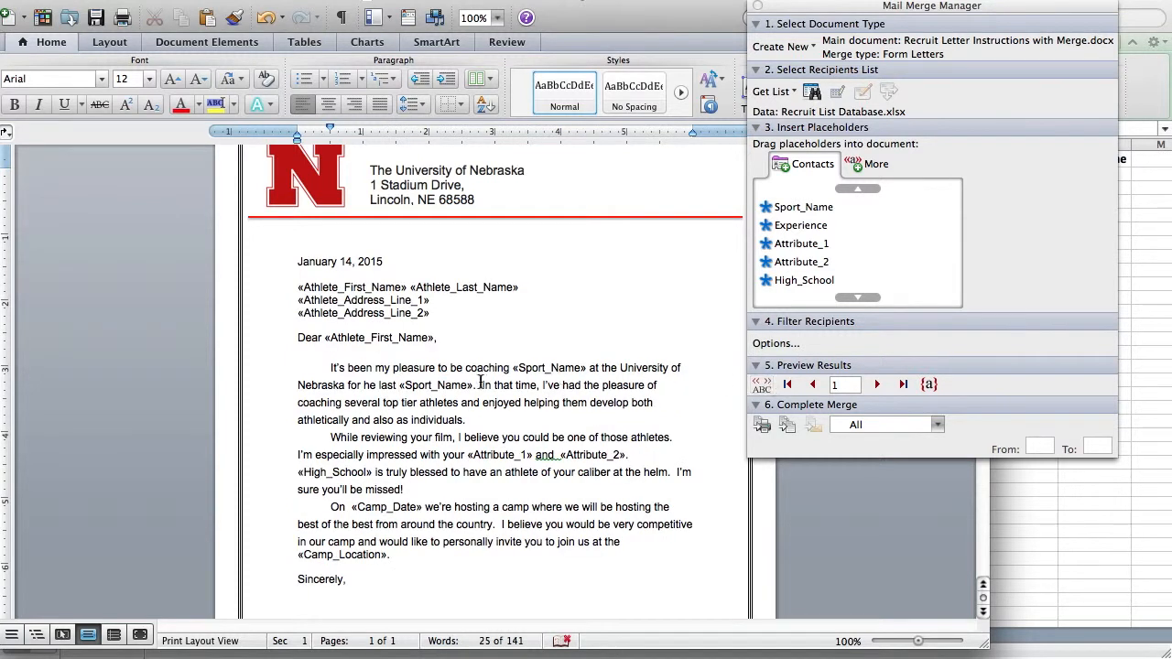
drag(474, 387, 446, 387)
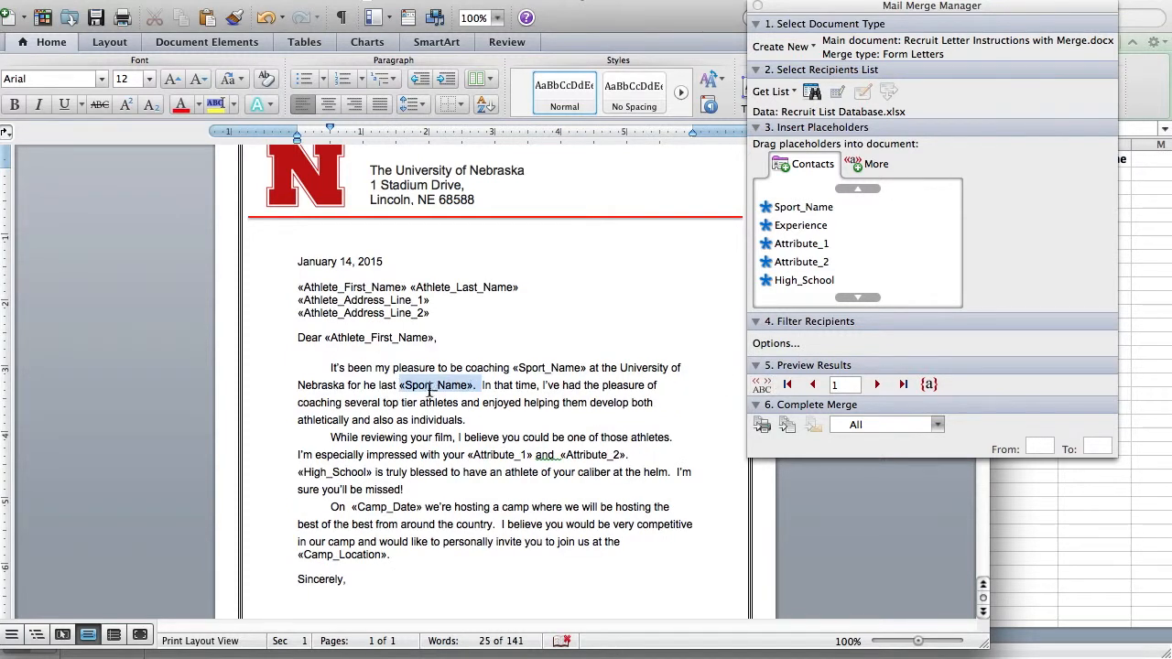
key(BackSpace)
drag(804, 227, 400, 387)
text(.)
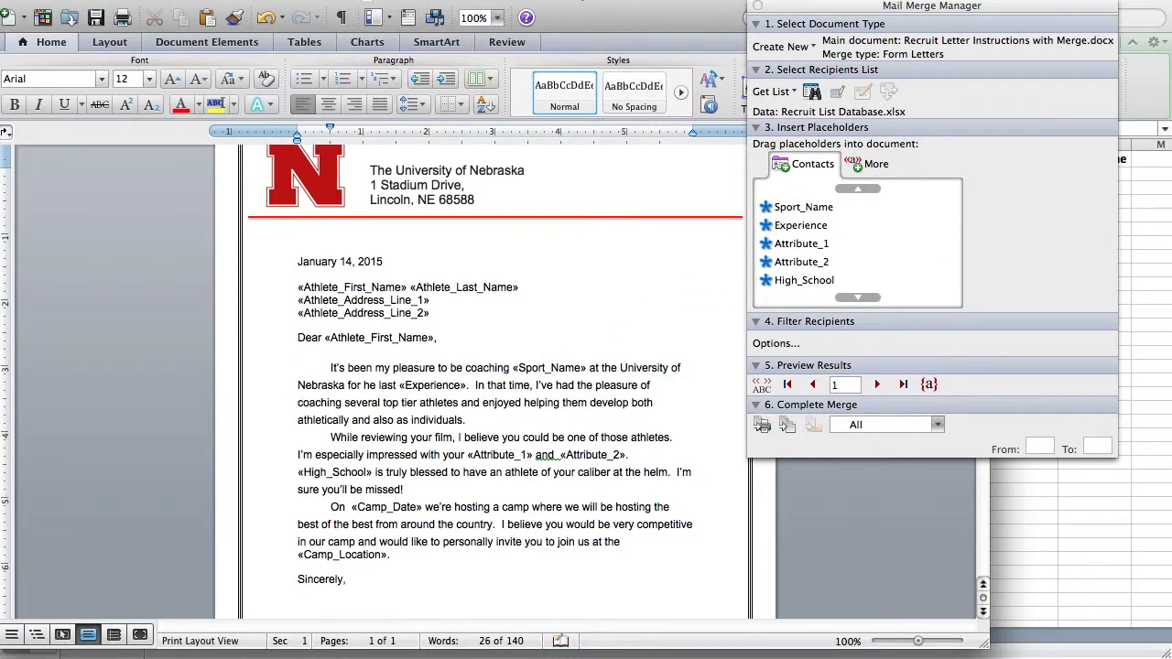
Preview the merged letter and remove the extra space before the second attribute and the line break before the camp location
click(762, 385)
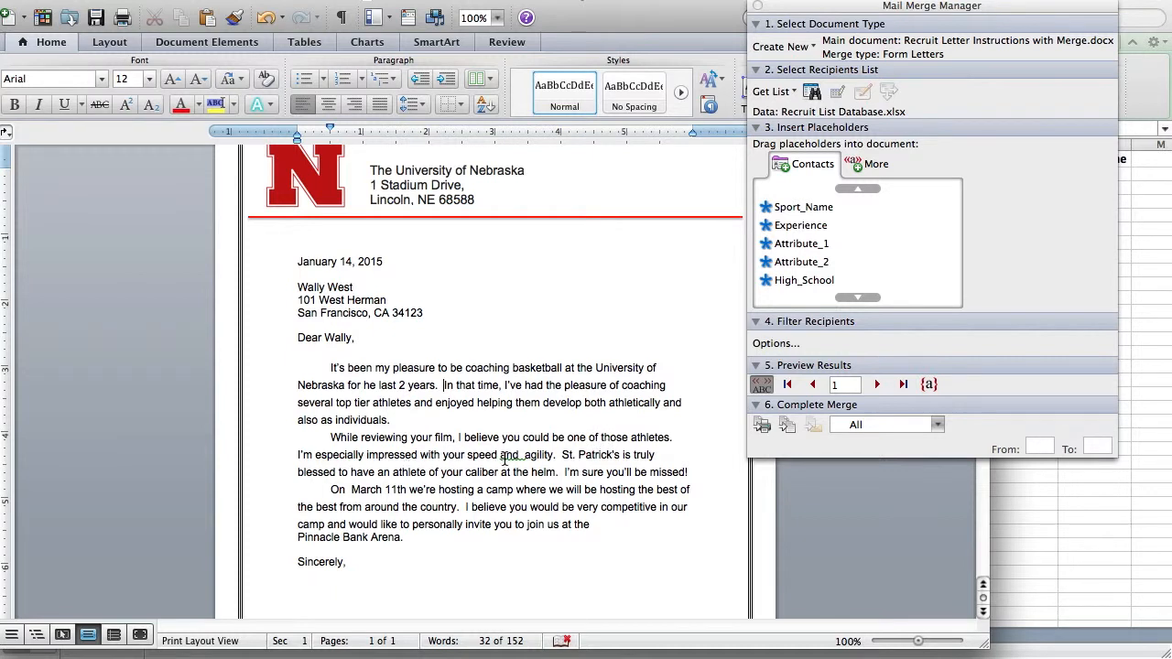
click(524, 455)
key(BackSpace)
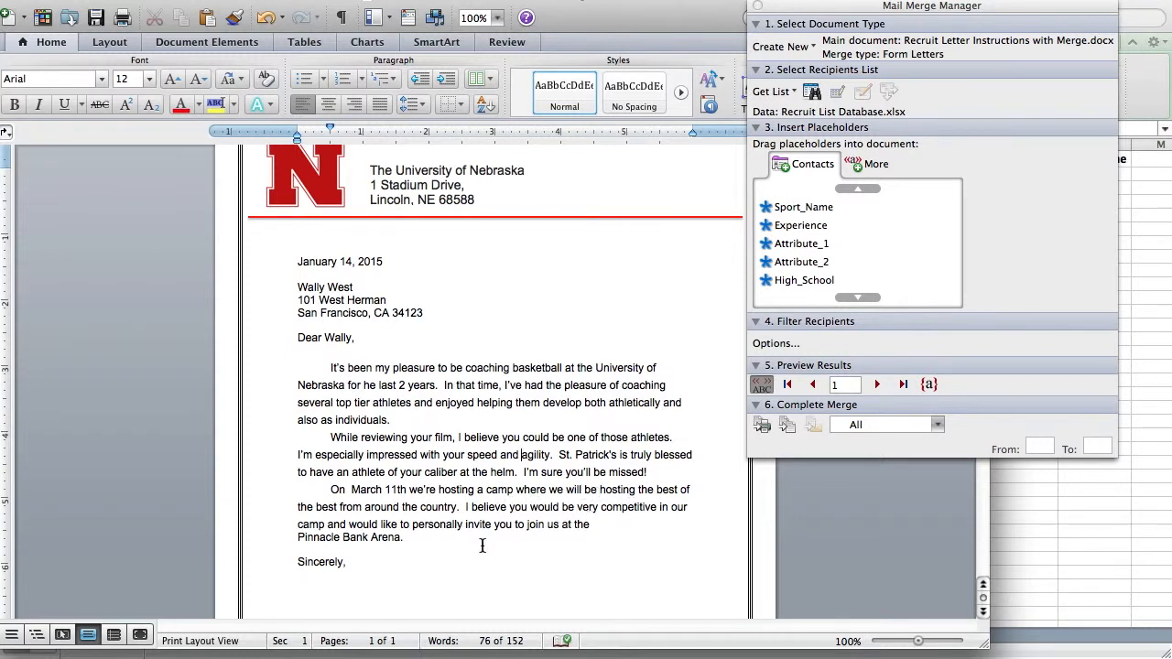
click(298, 537)
key(BackSpace)
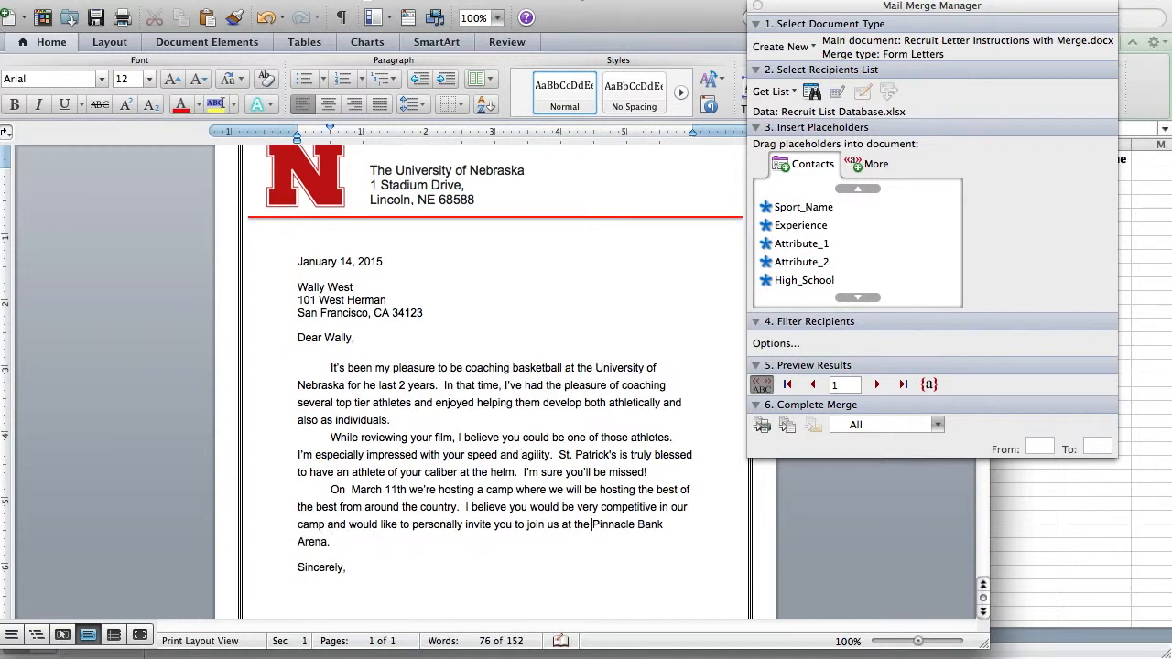
Review the whole merged letter and step through the previewed recipient records up to record 12
scroll(379, 518, down, 3)
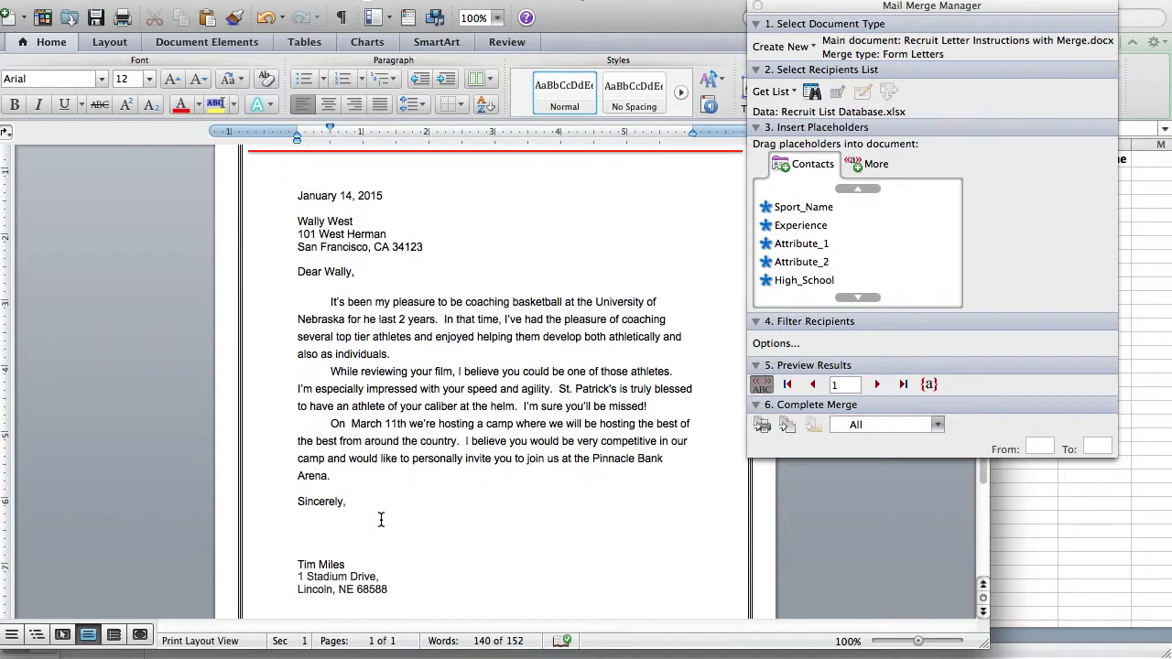
scroll(381, 519, down, 1)
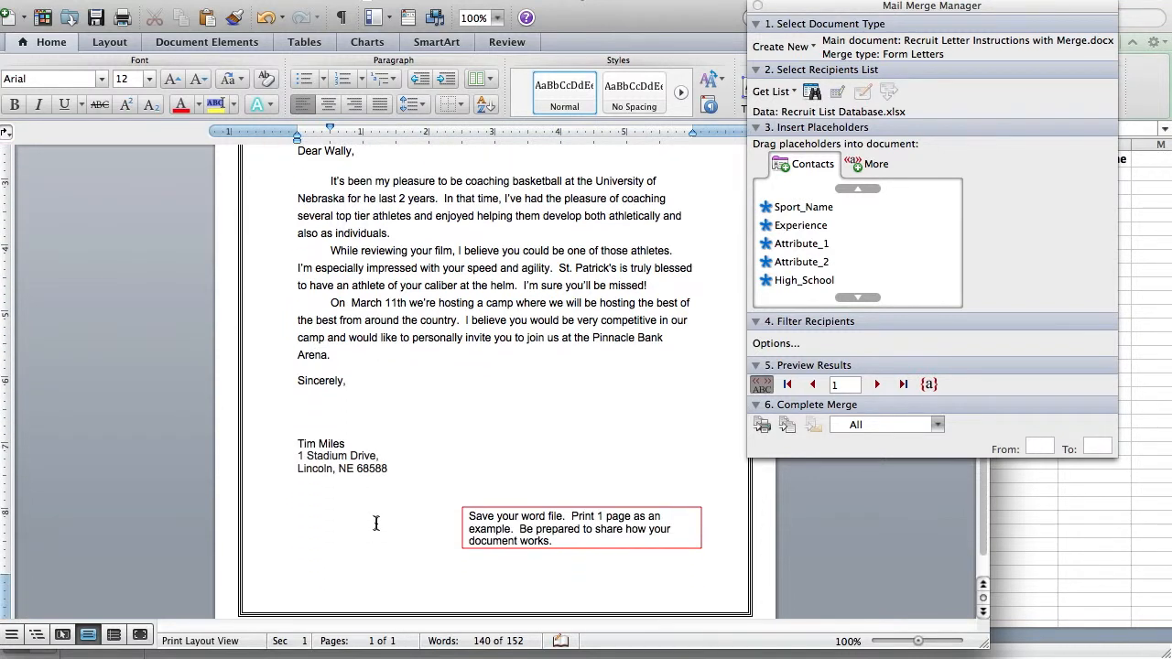
scroll(376, 522, up, 4)
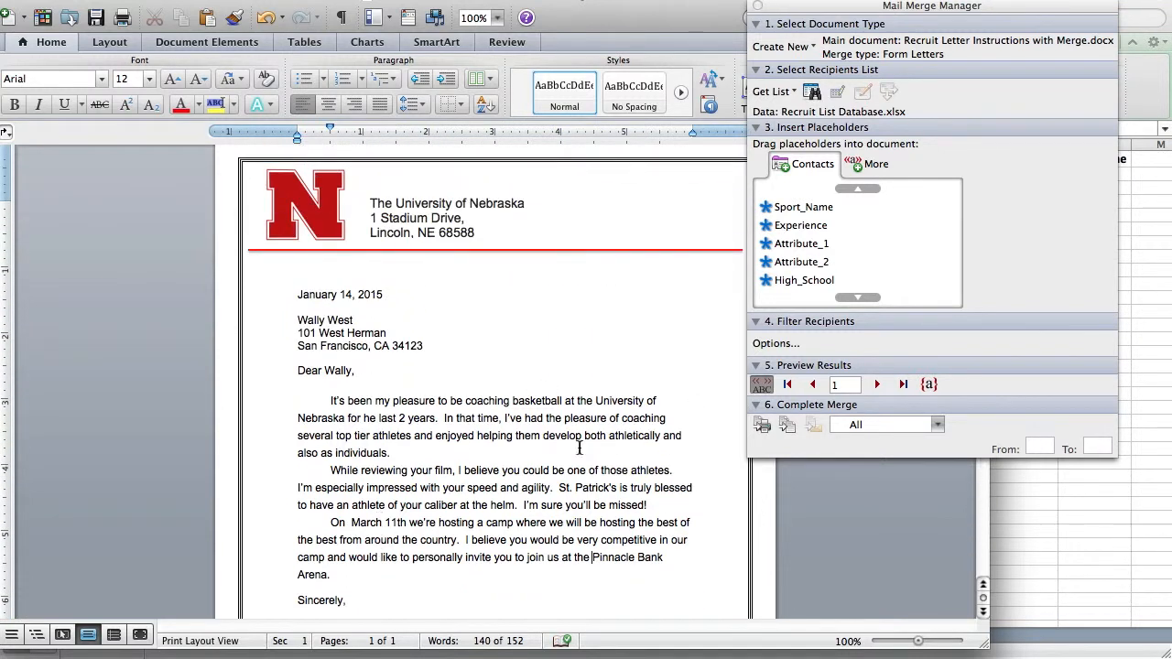
click(878, 384)
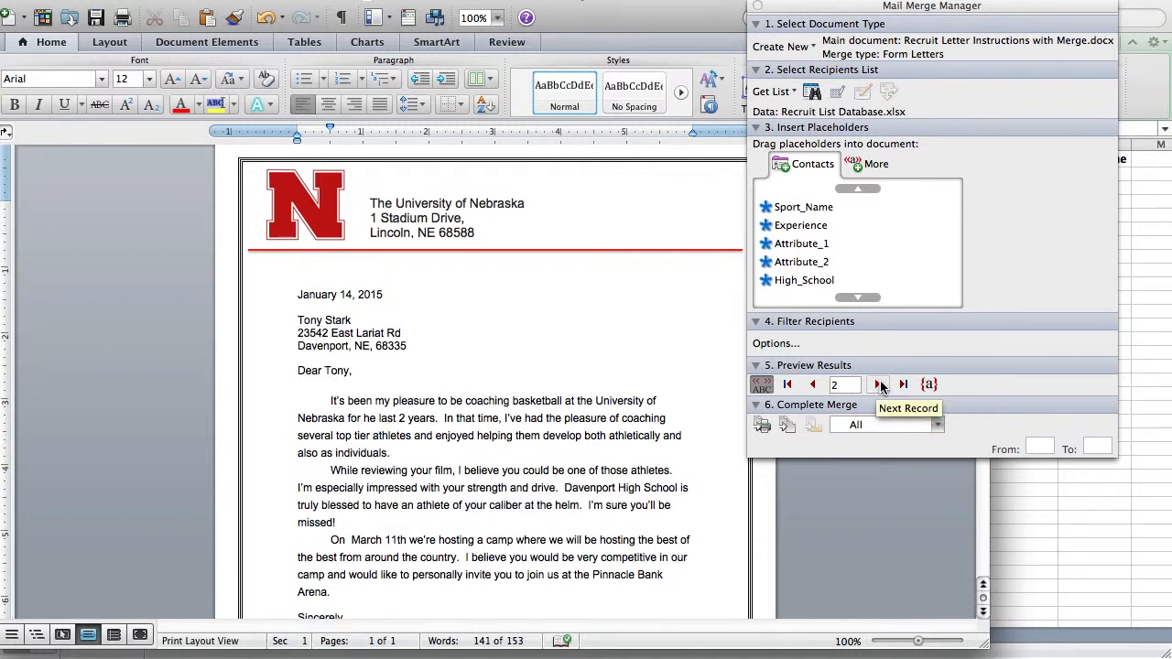
click(879, 385)
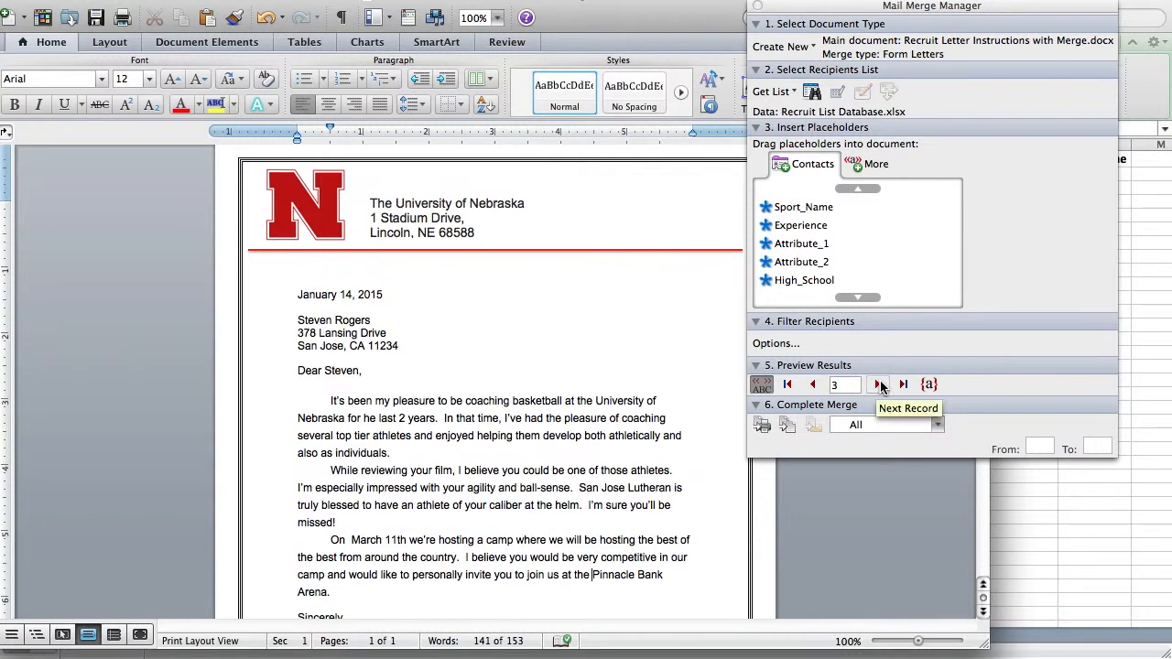
click(879, 385)
click(878, 384)
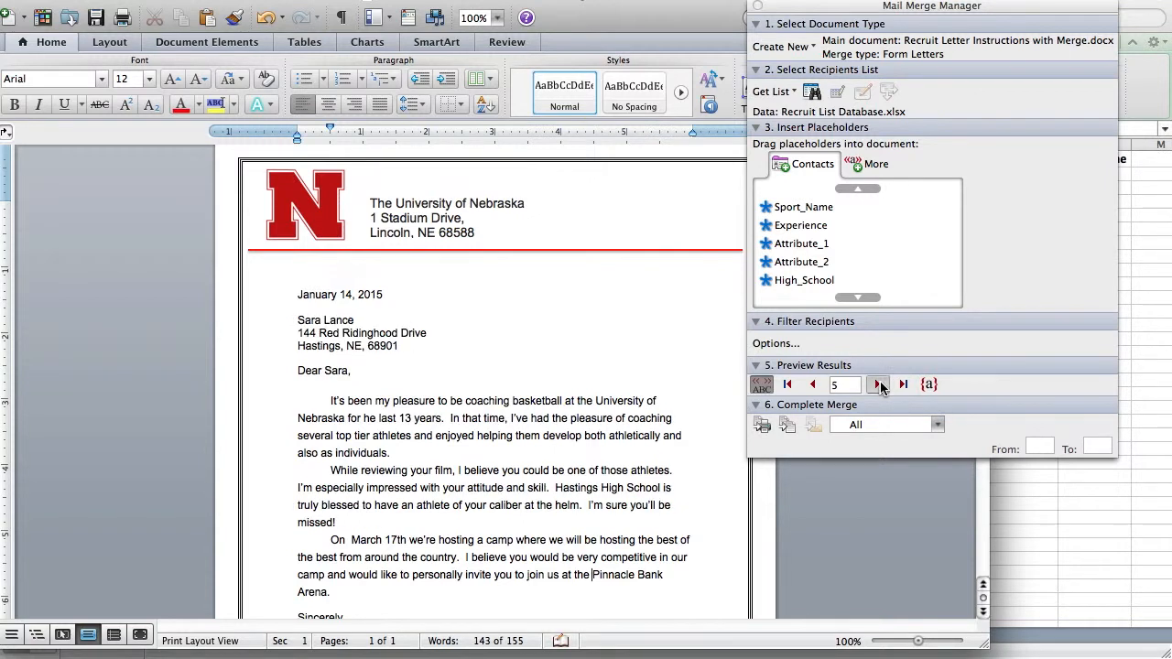
click(879, 384)
click(879, 384)
click(878, 384)
click(878, 384)
click(879, 385)
click(879, 384)
click(879, 385)
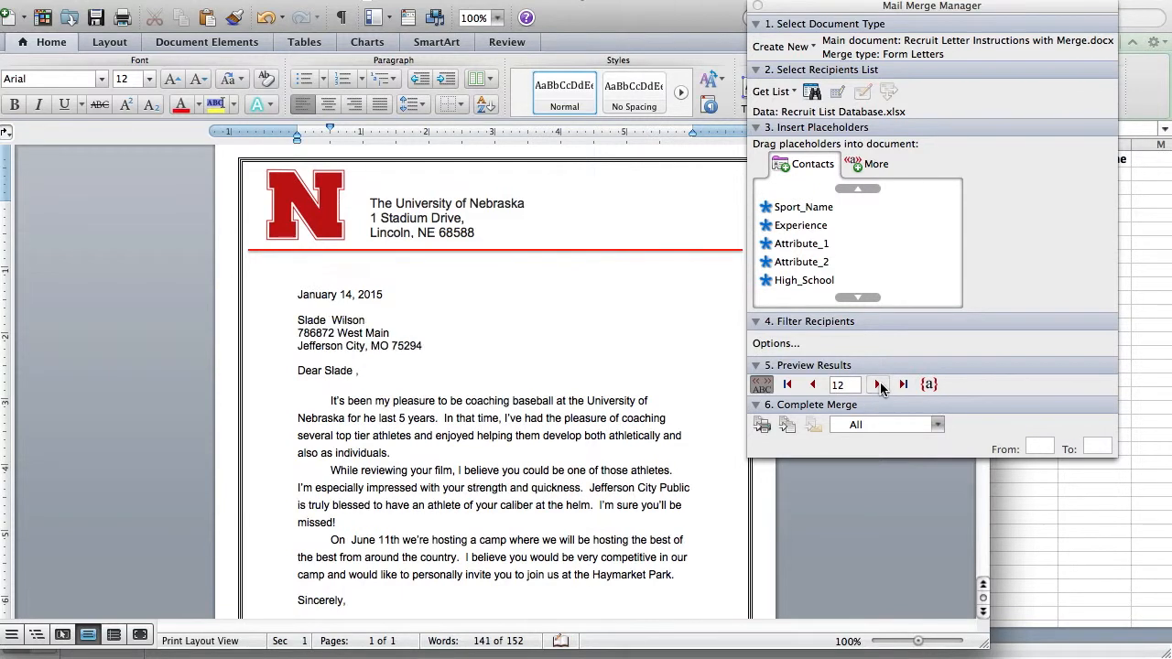
Remove the extra space before the comma in record 12's greeting and step the preview back to record 8
click(357, 371)
scroll(459, 467, down, 4)
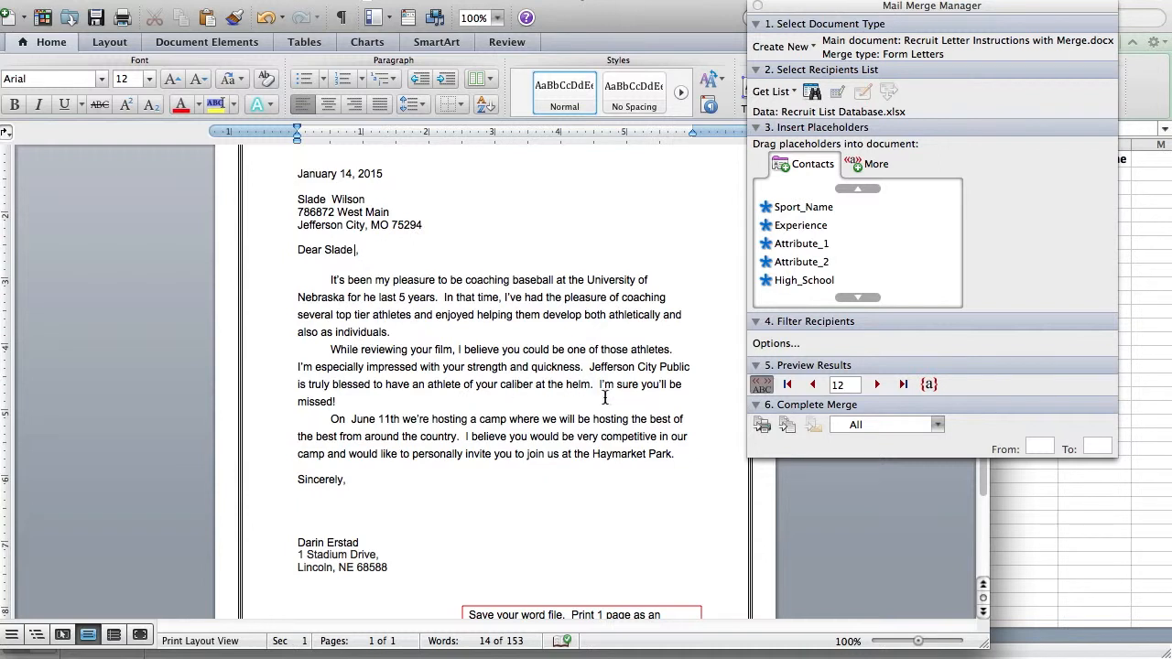
click(812, 385)
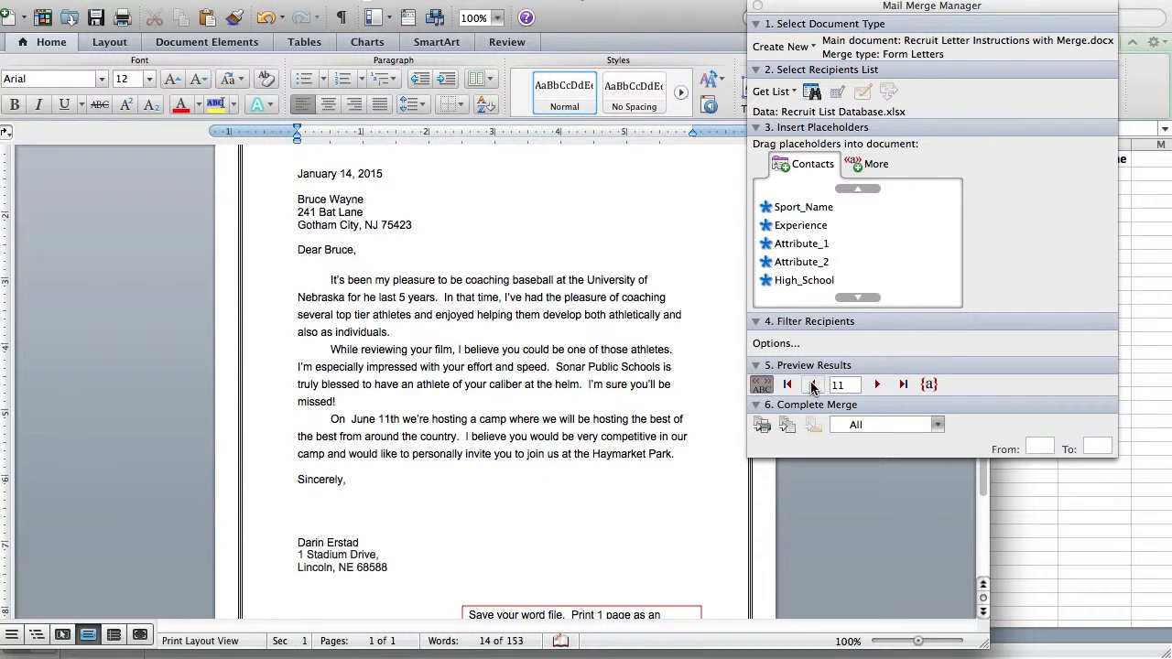
click(812, 384)
click(812, 385)
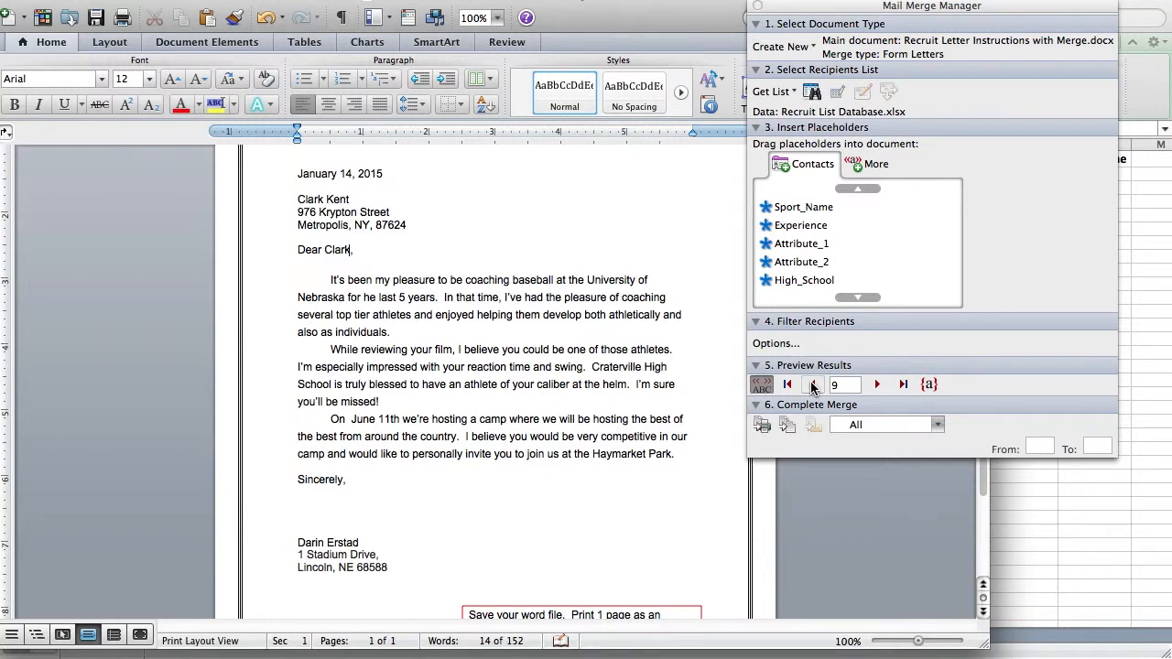
click(812, 384)
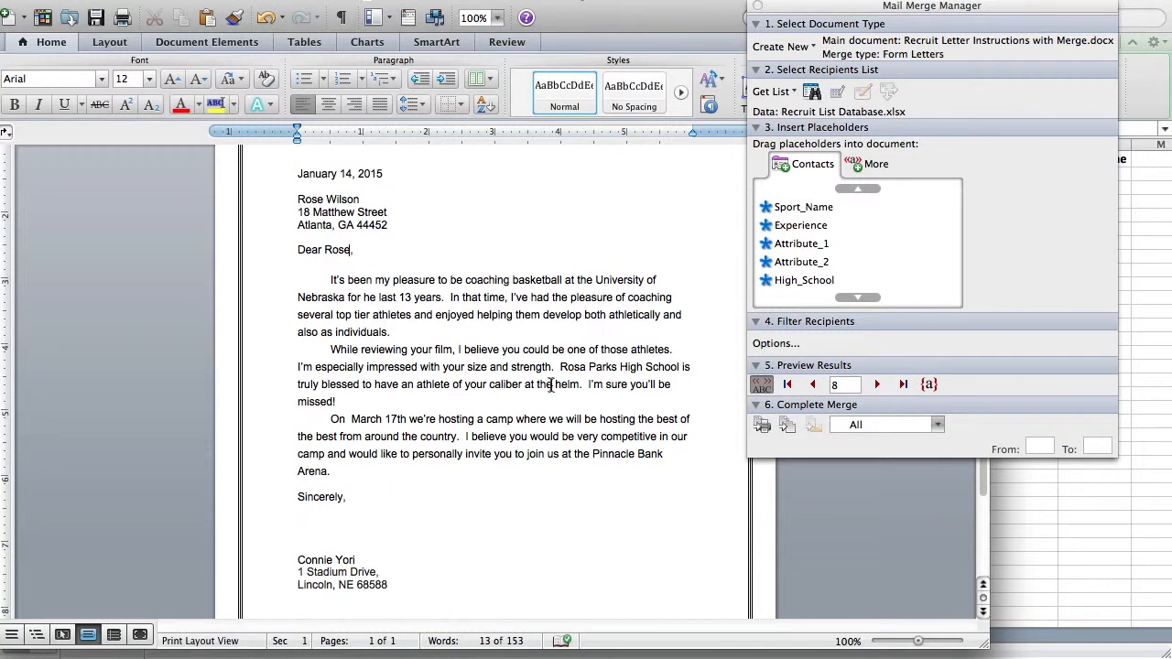
scroll(535, 411, down, 5)
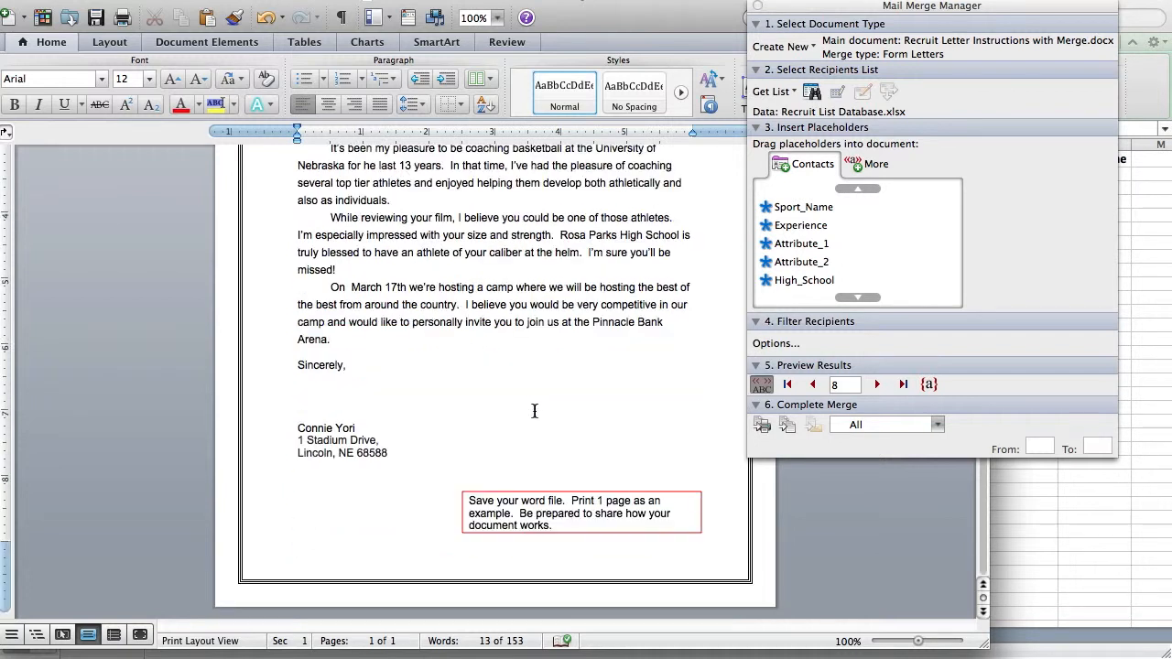
Save a copy of the letter to the Desktop as a Word document named "Recruit Letter - YOUR NAME"
click(110, 0)
click(142, 128)
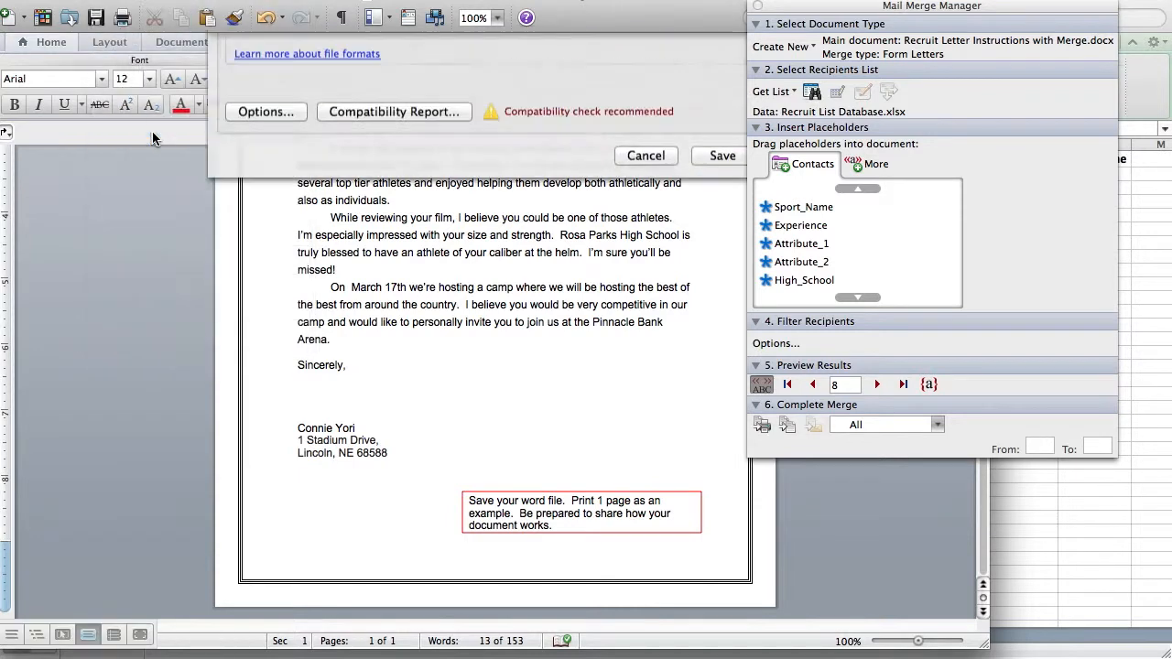
click(417, 119)
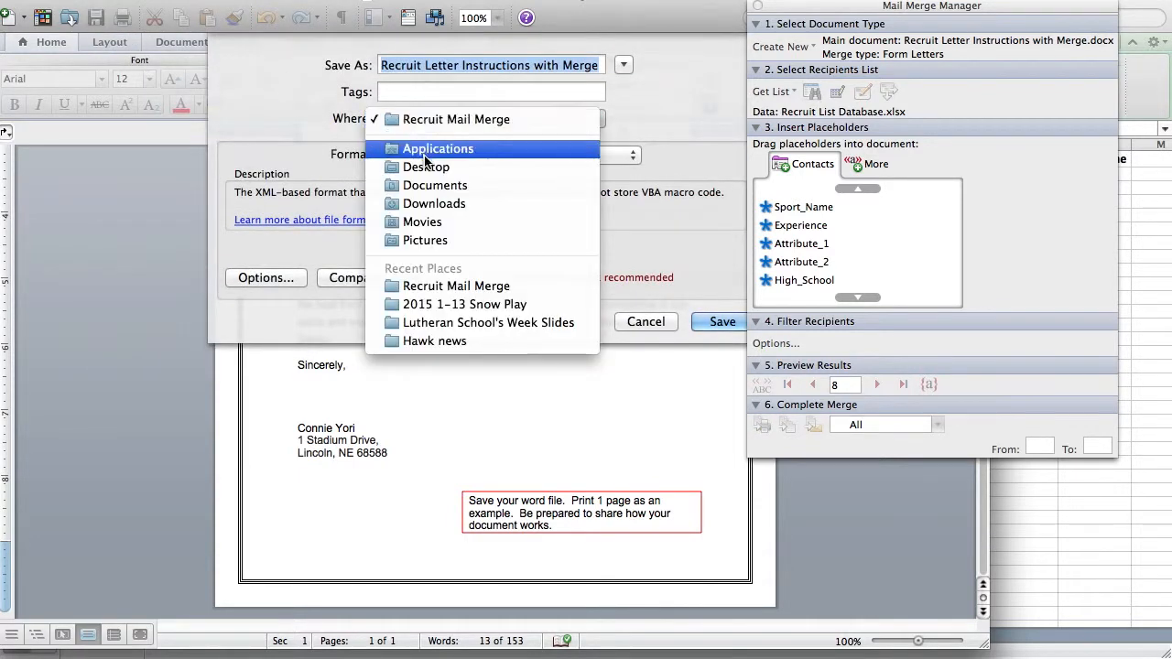
click(430, 169)
key(BackSpace)
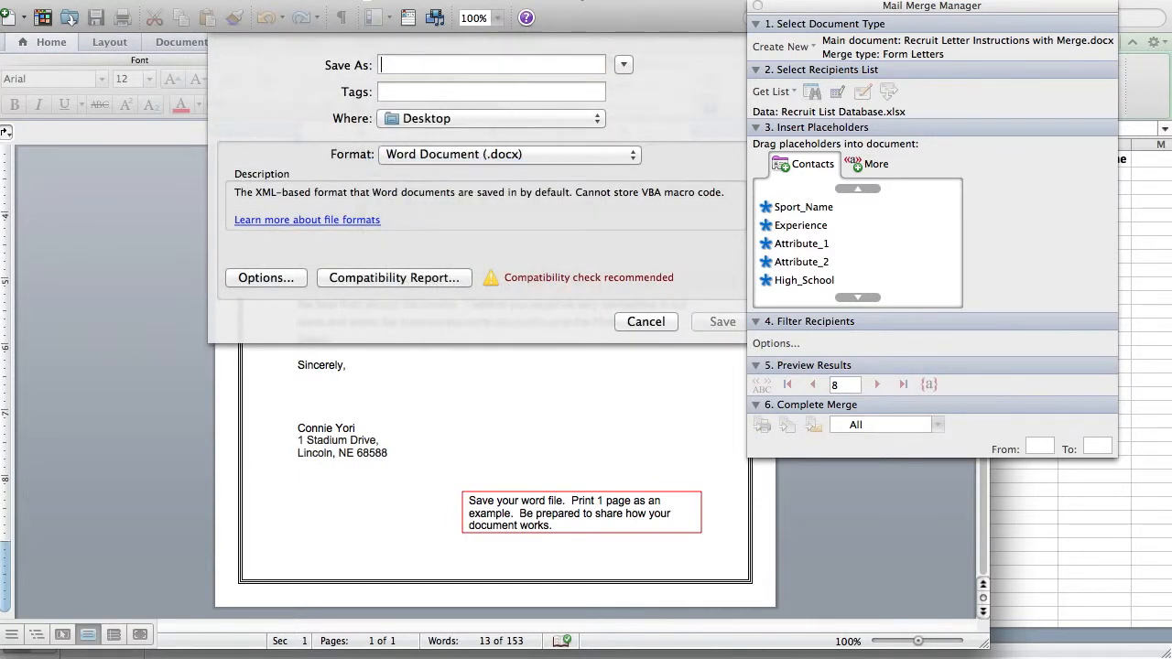
text(Rec)
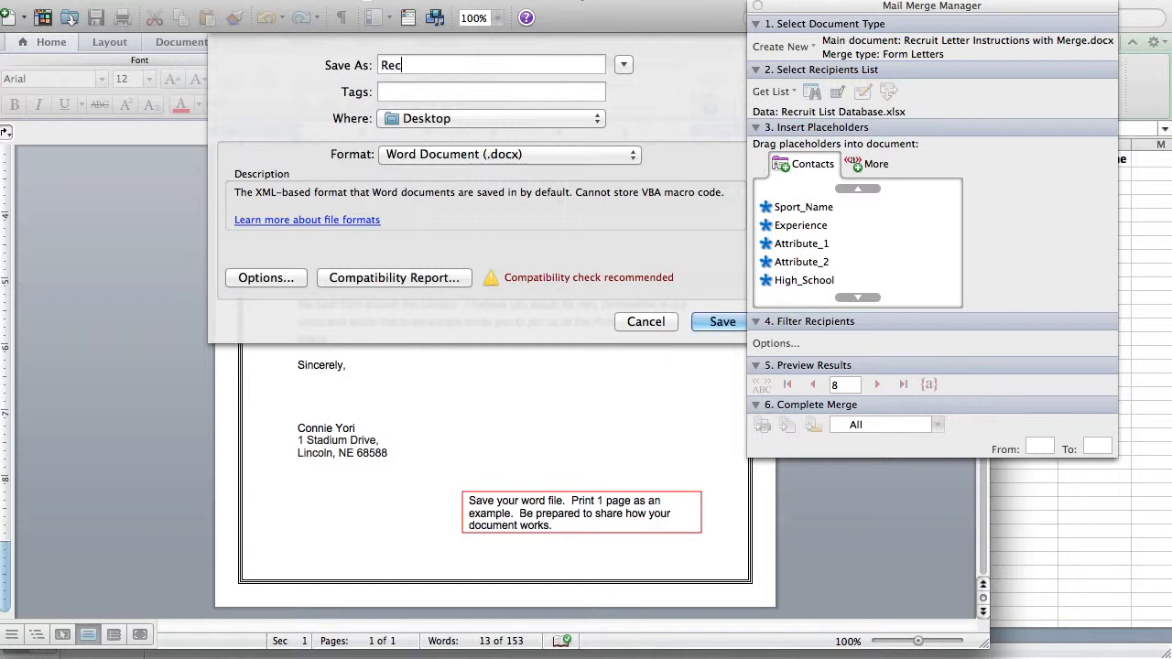
text(ruit Letter - YOUR NAME)
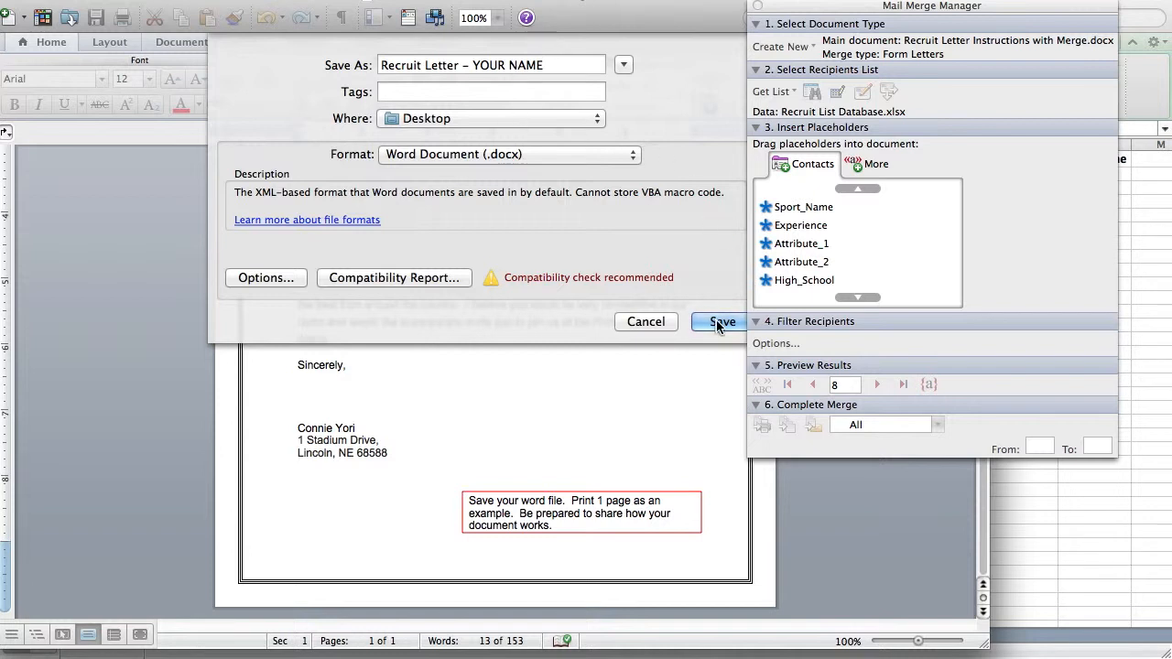
click(549, 119)
click(552, 118)
click(723, 322)
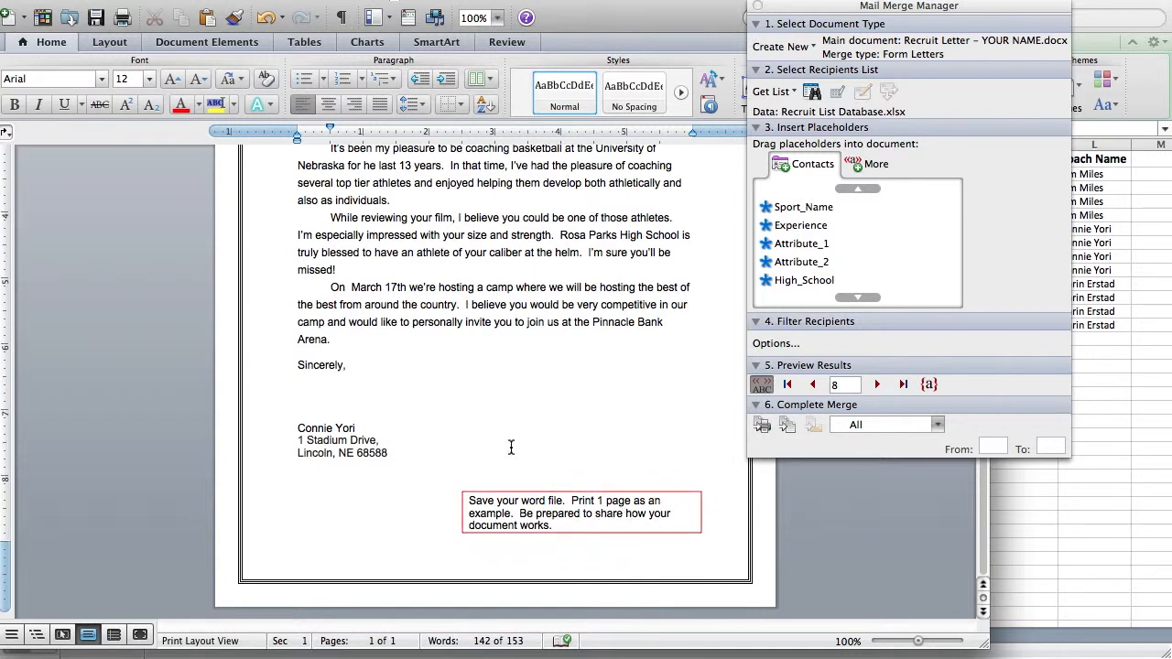
Step the previewed letters back to record 4, check the first record's letter, and go to the last record
scroll(511, 441, up, 3)
click(813, 385)
click(813, 384)
click(812, 384)
click(813, 384)
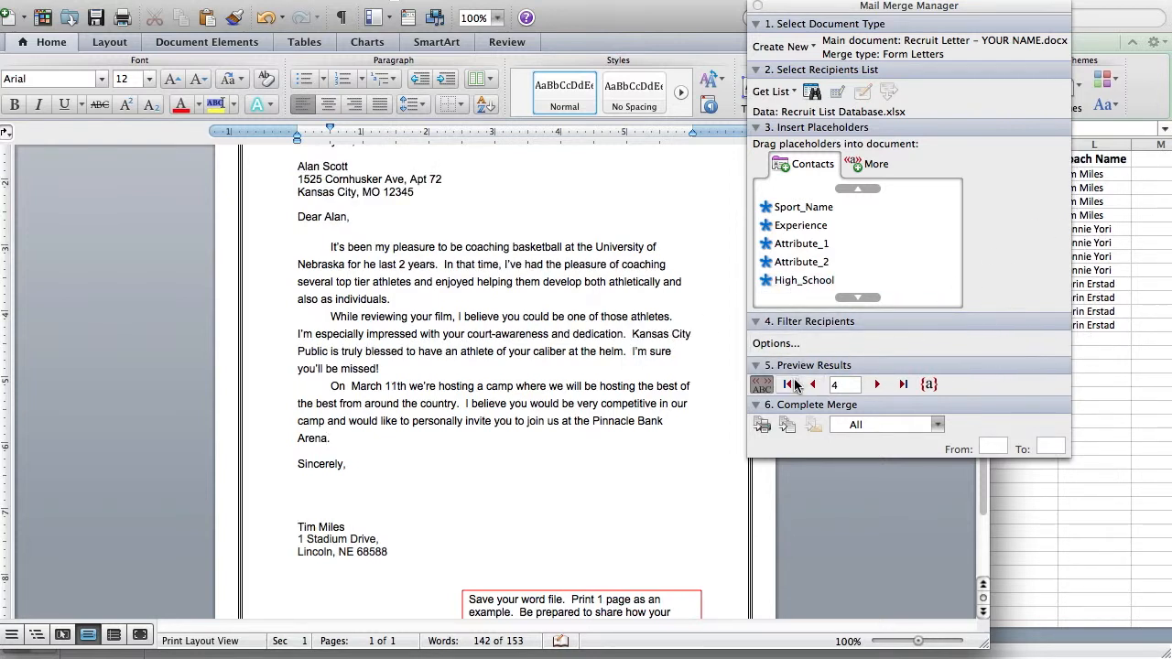
click(789, 385)
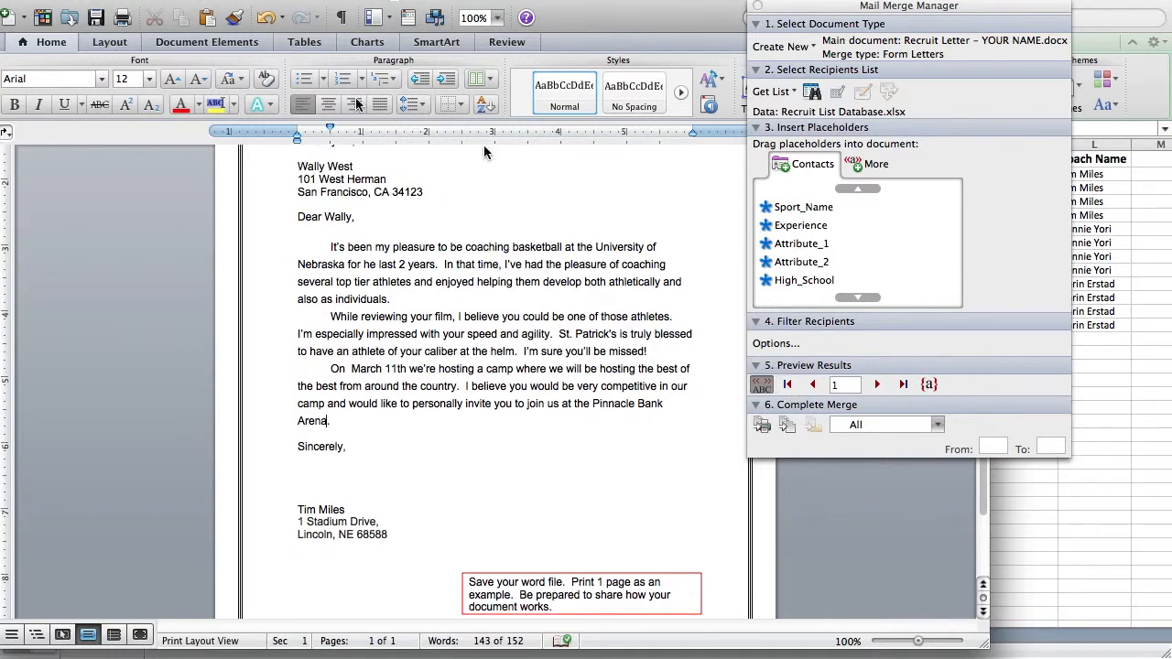
click(905, 385)
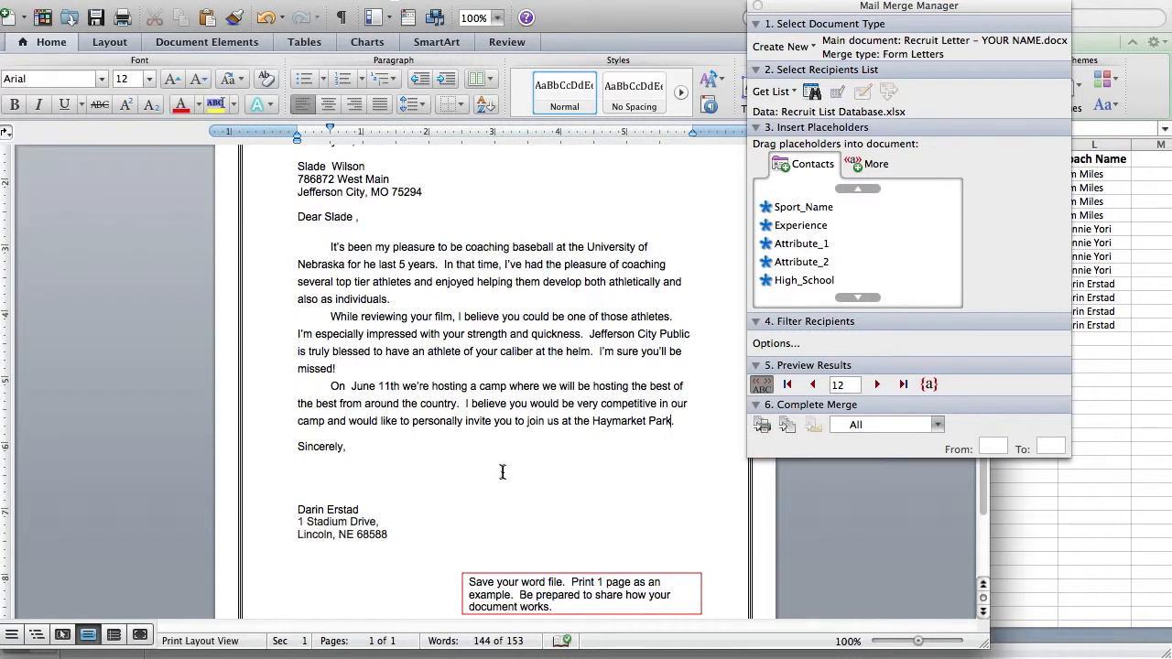
Delete the boxed save-and-print instructions below the signature and bring up the print settings for record 12's letter
click(521, 584)
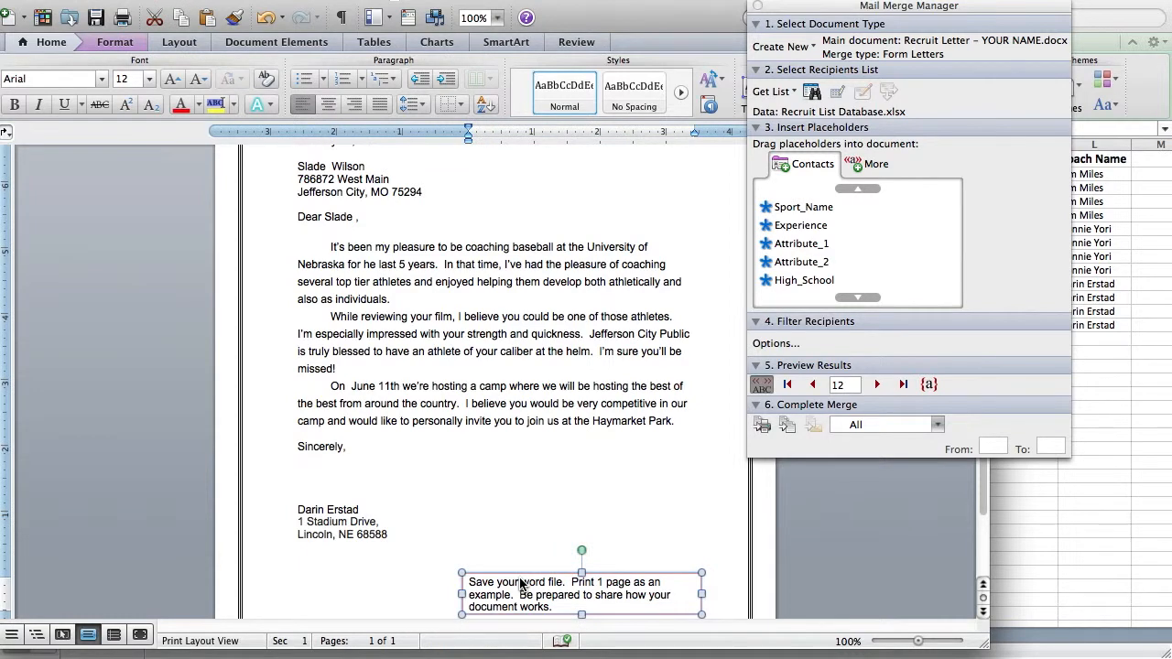
key(BackSpace)
click(108, 0)
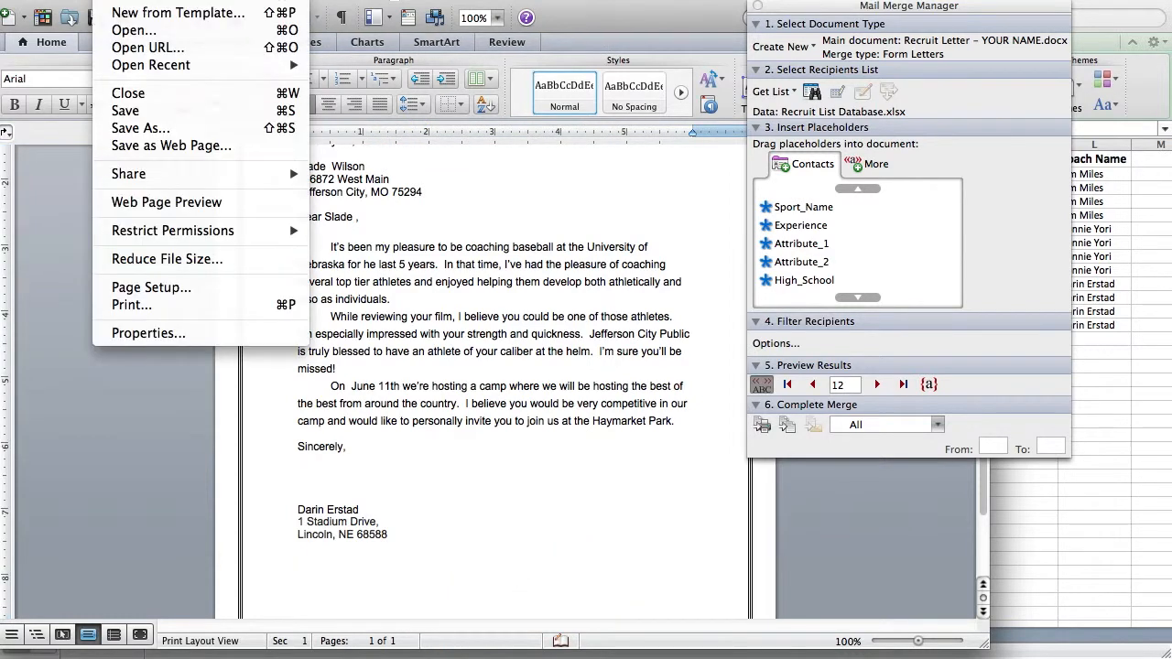
click(147, 305)
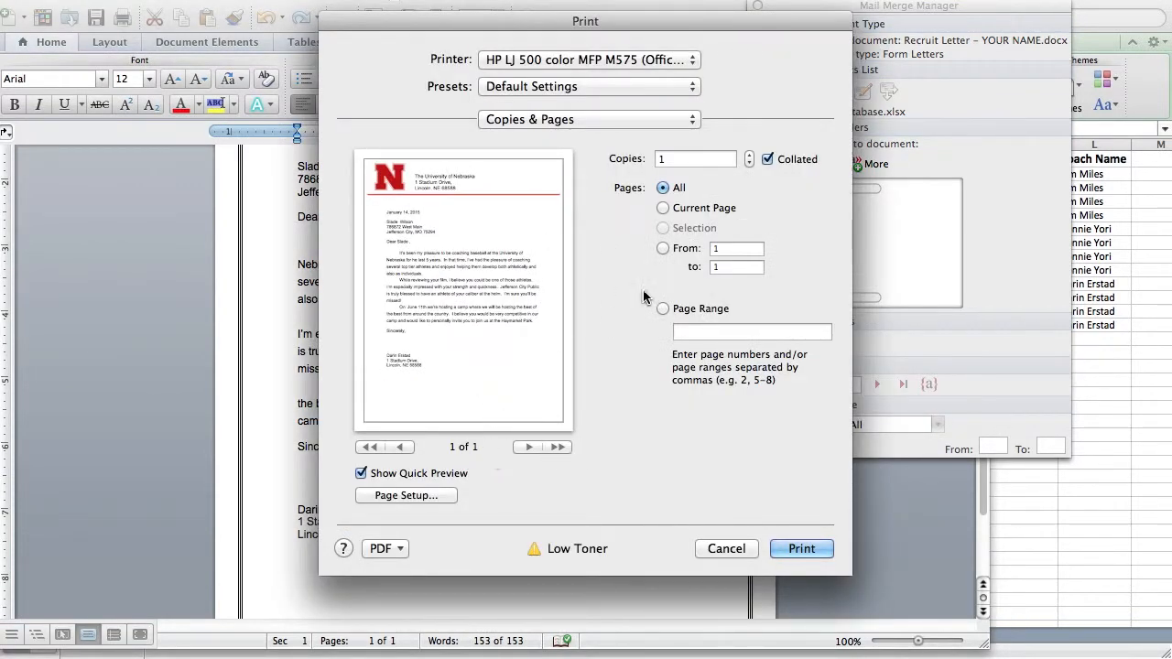
click(787, 547)
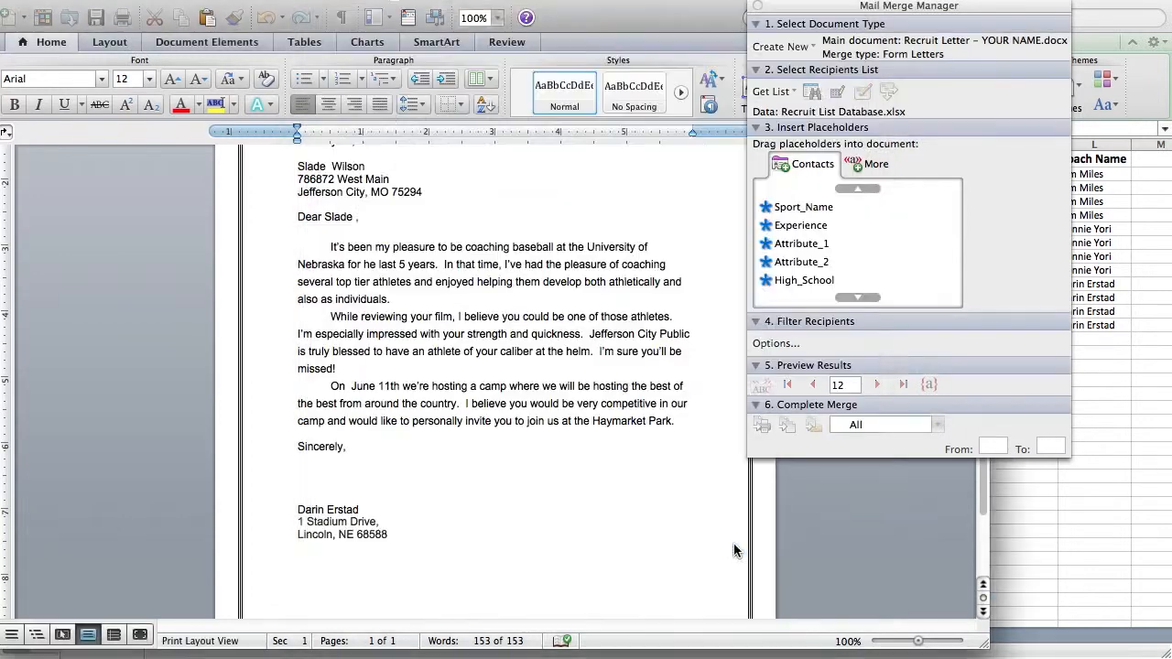
Move the preview back to record 10 and check its letter in the print preview without printing
click(812, 385)
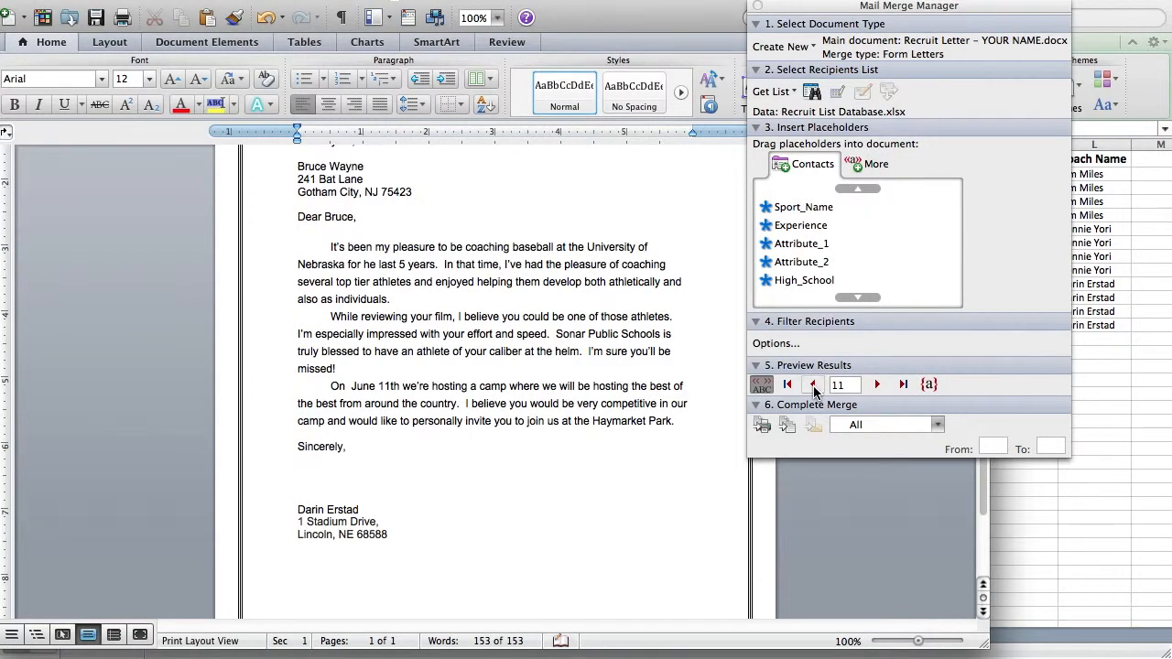
click(812, 384)
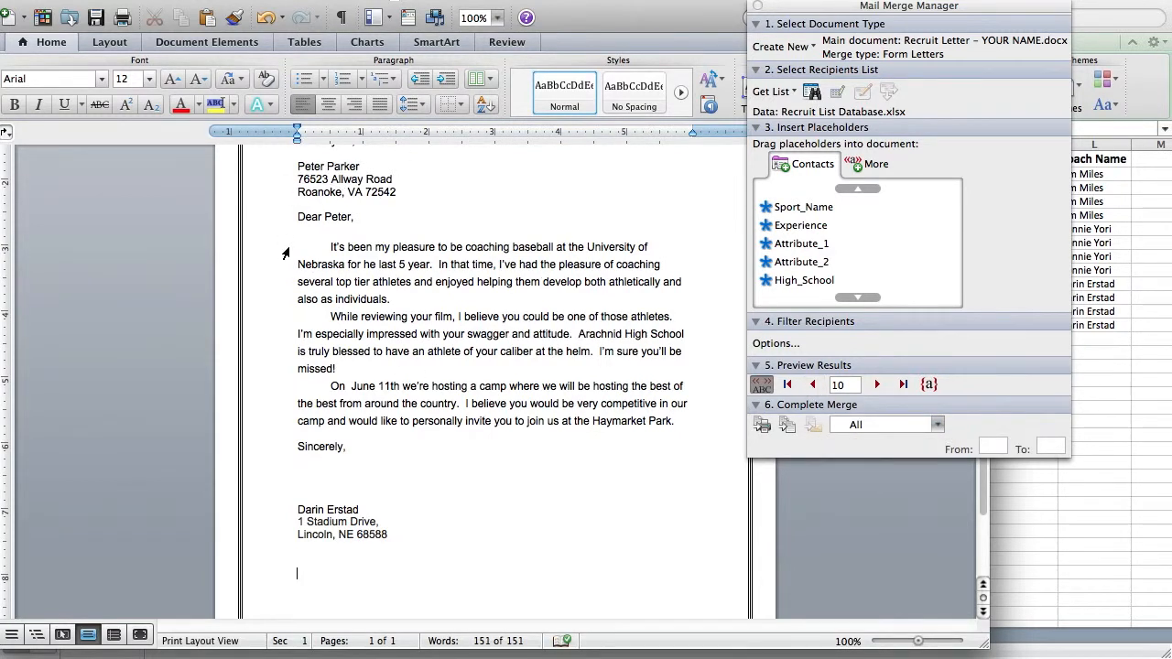
click(122, 0)
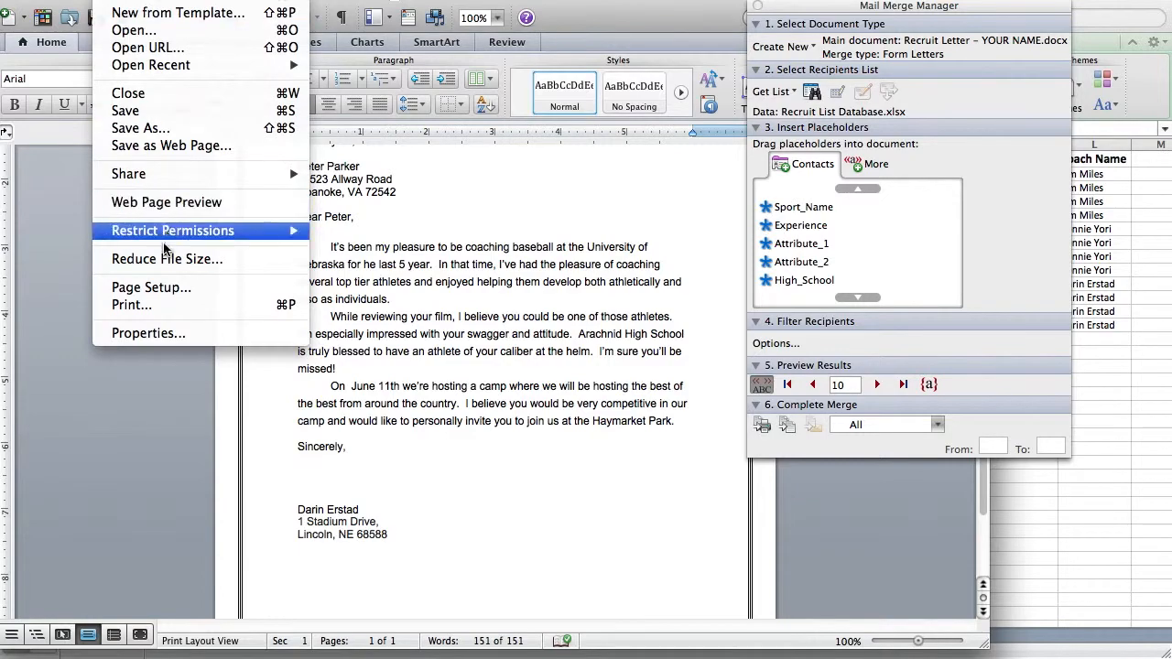
click(157, 306)
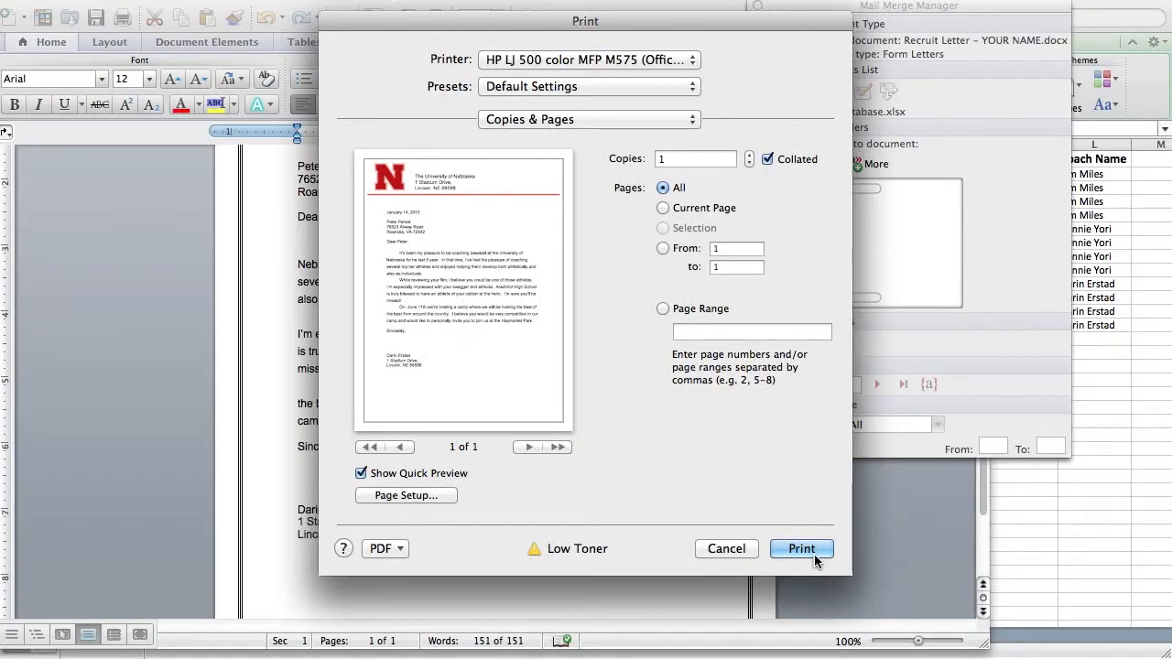
click(722, 548)
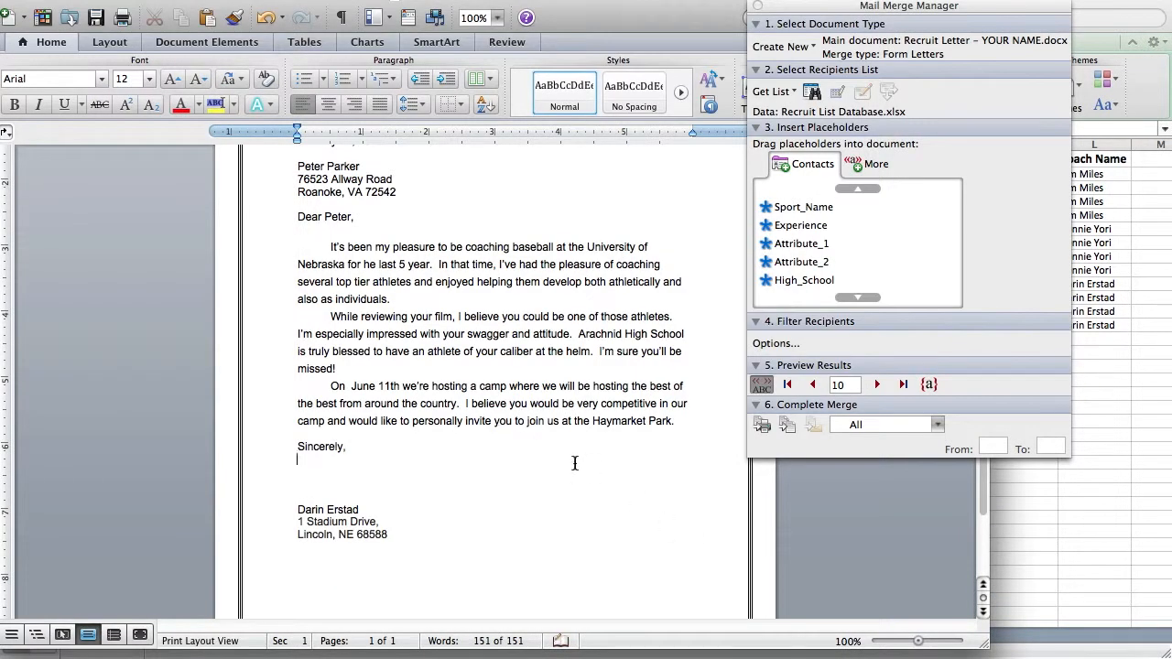